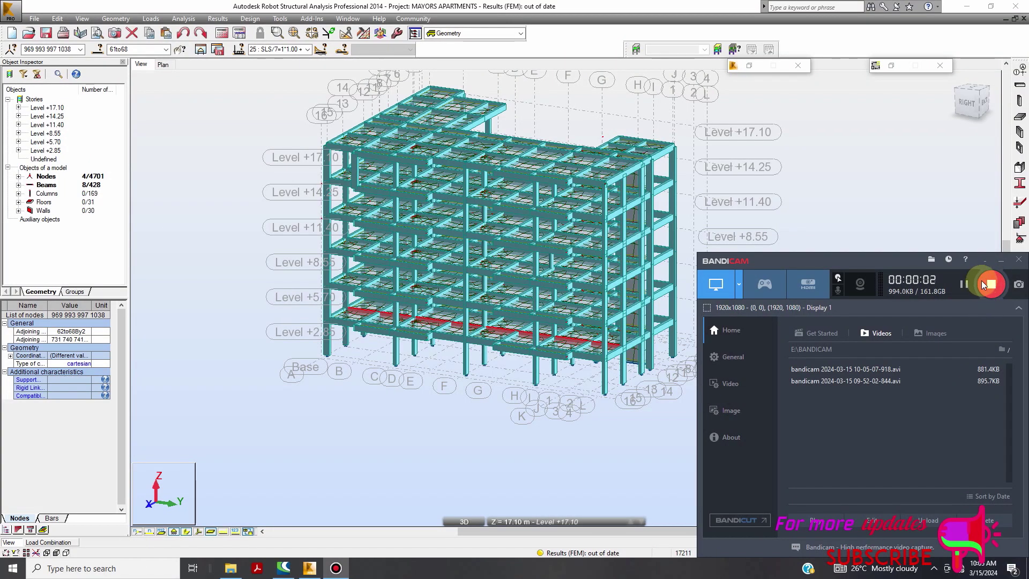
- Review the defined load cases in the Load Types dialog and close it
click(985, 260)
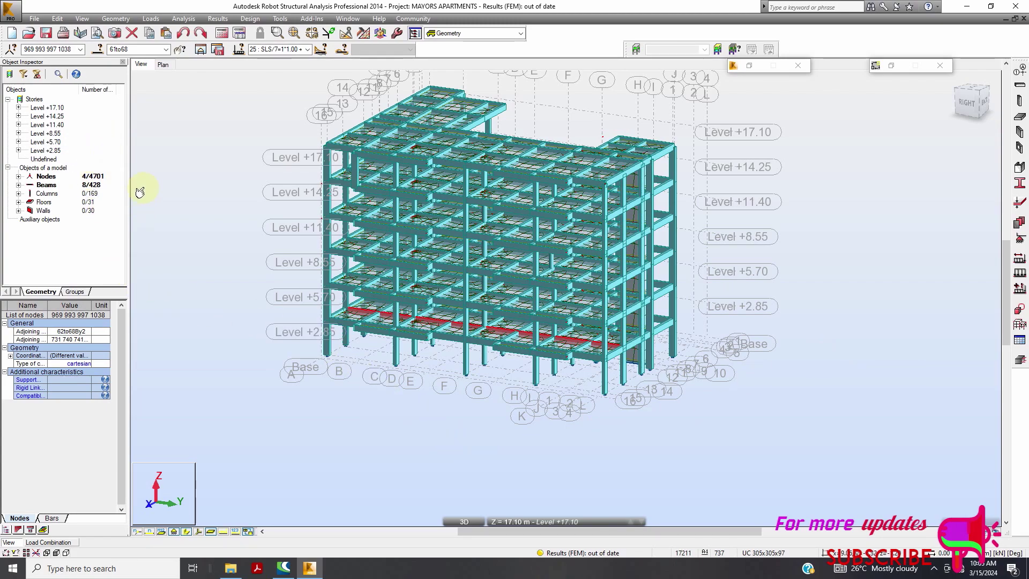
click(160, 20)
click(156, 27)
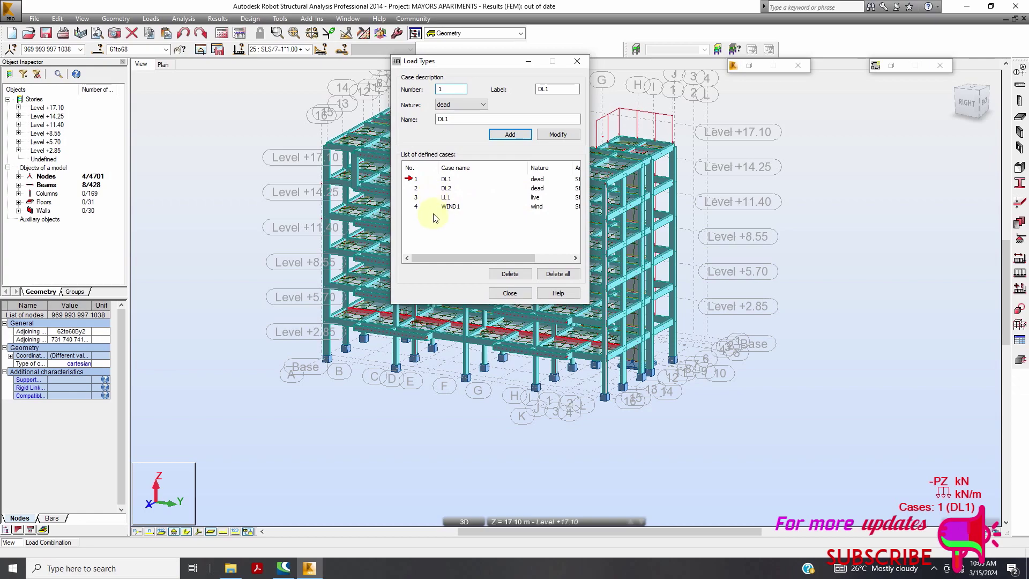
click(509, 293)
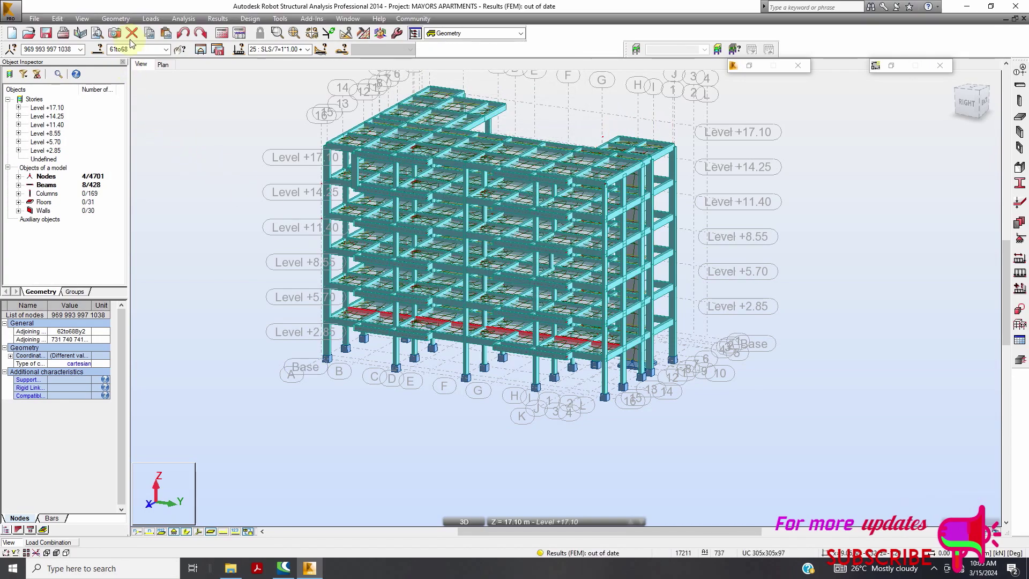
- Inspect the load combination table in its editing view and return to the structure's 3D view
click(151, 19)
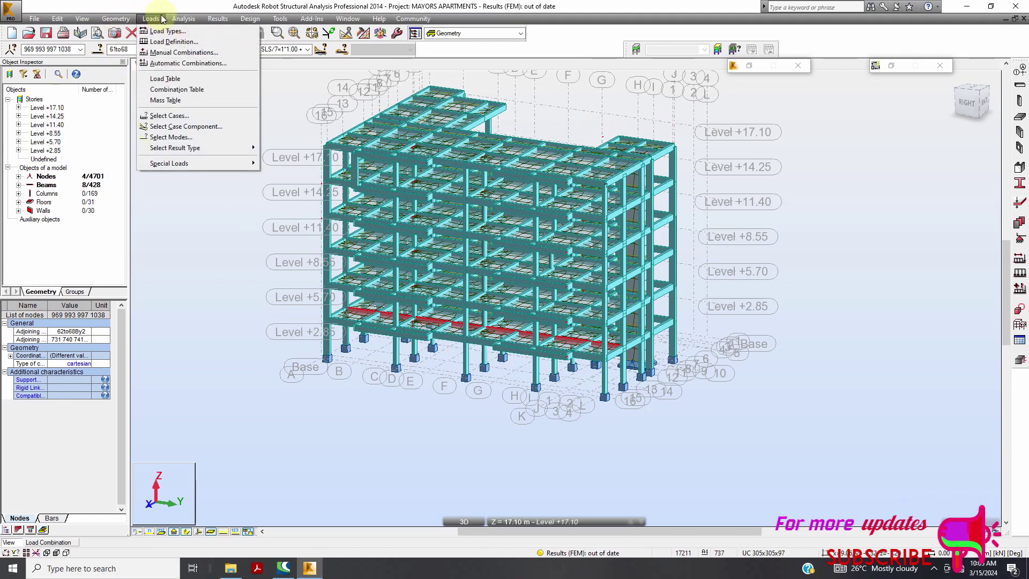
click(171, 90)
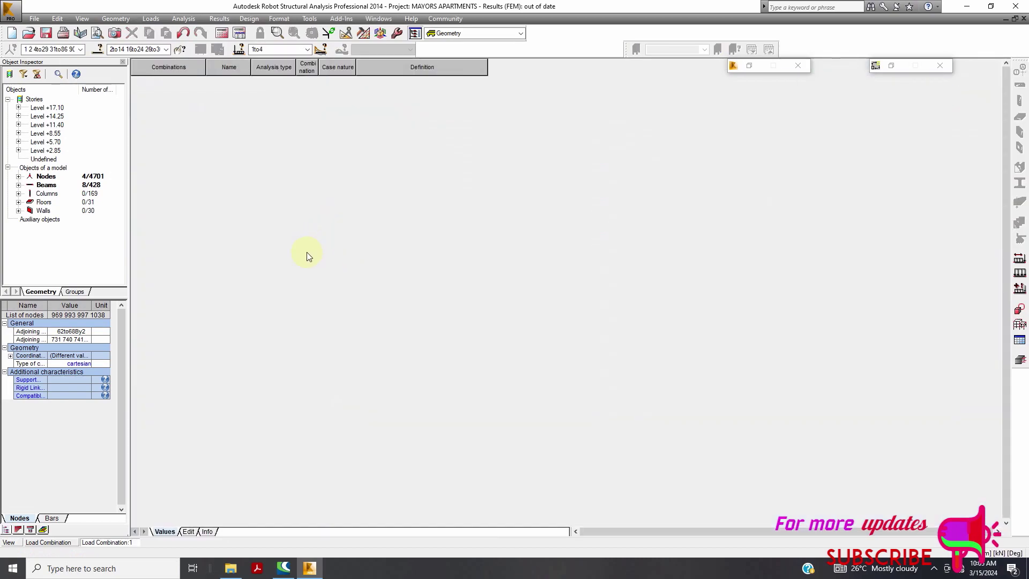
click(191, 531)
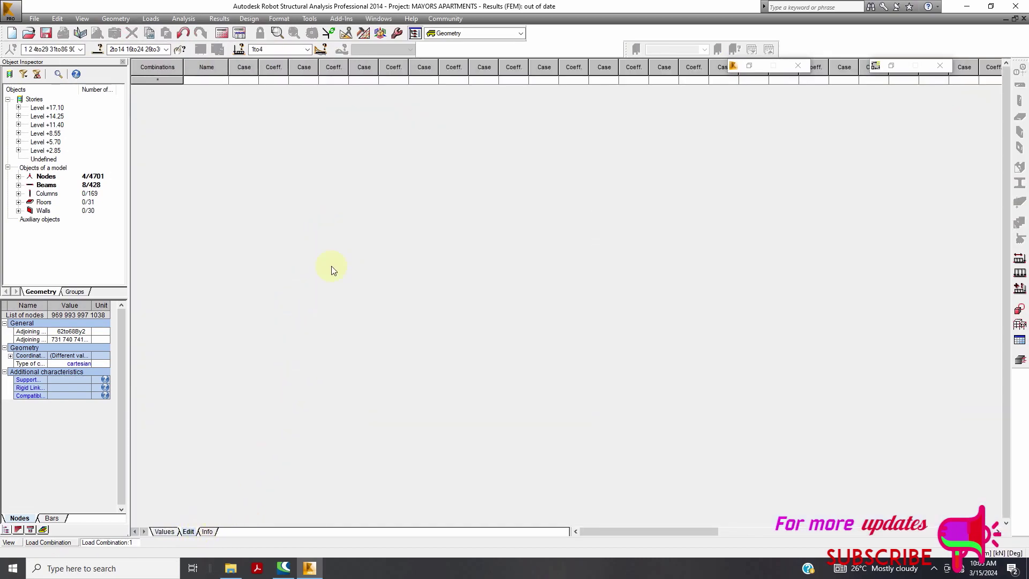
click(521, 34)
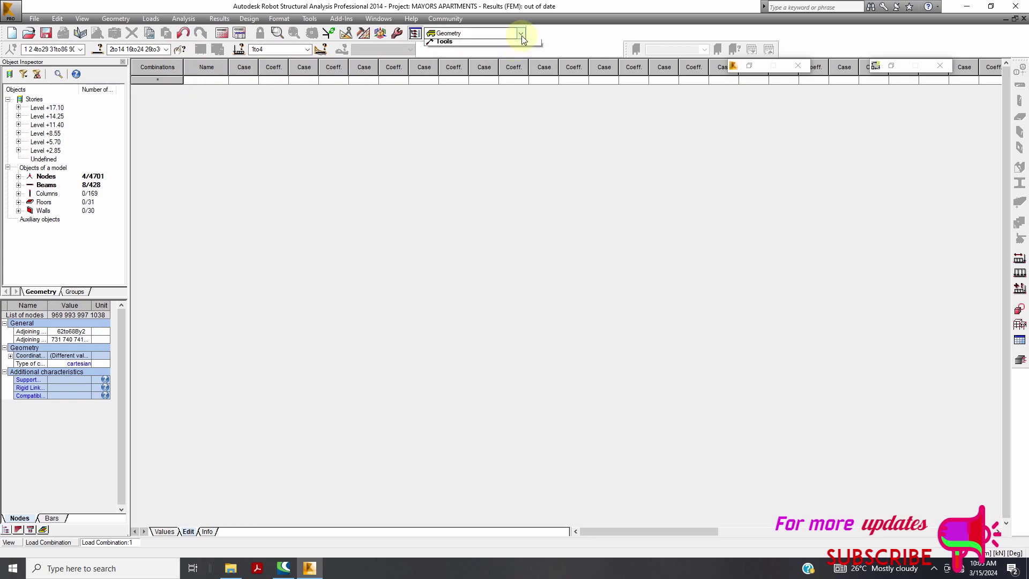
click(16, 544)
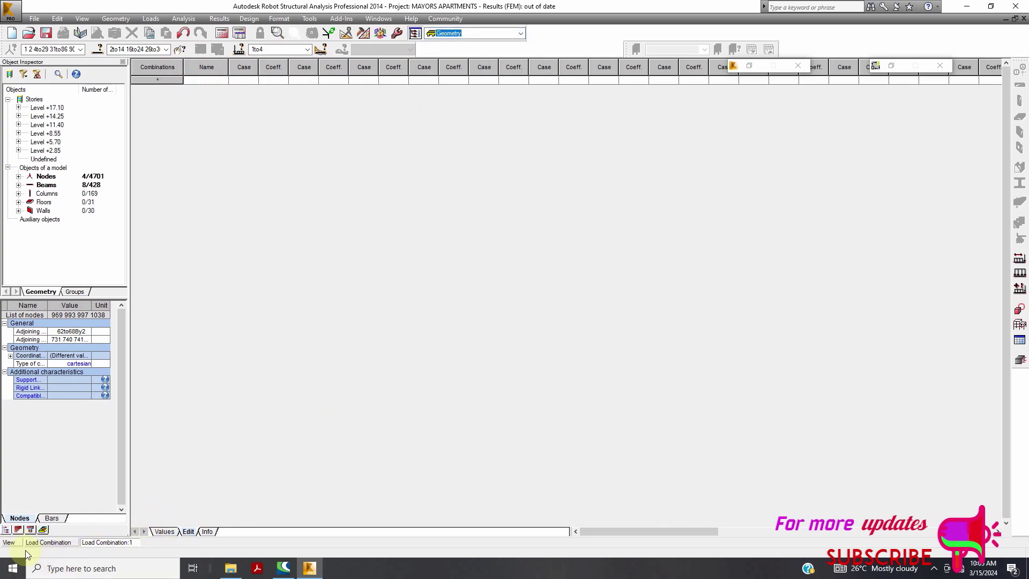
click(9, 542)
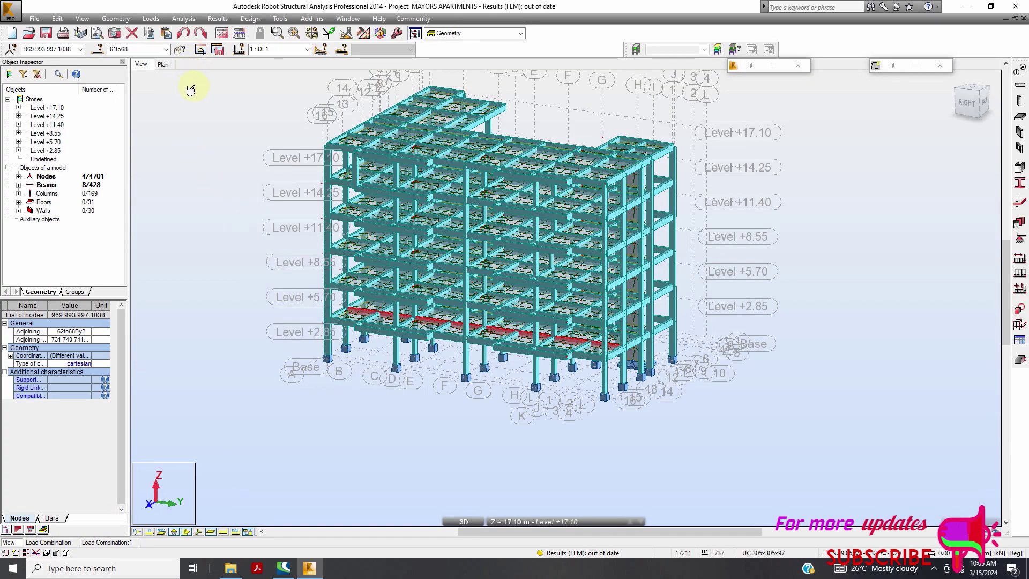
- Open the automatic load combinations setup, try its generation options and choose Manual combinations - generate
click(151, 18)
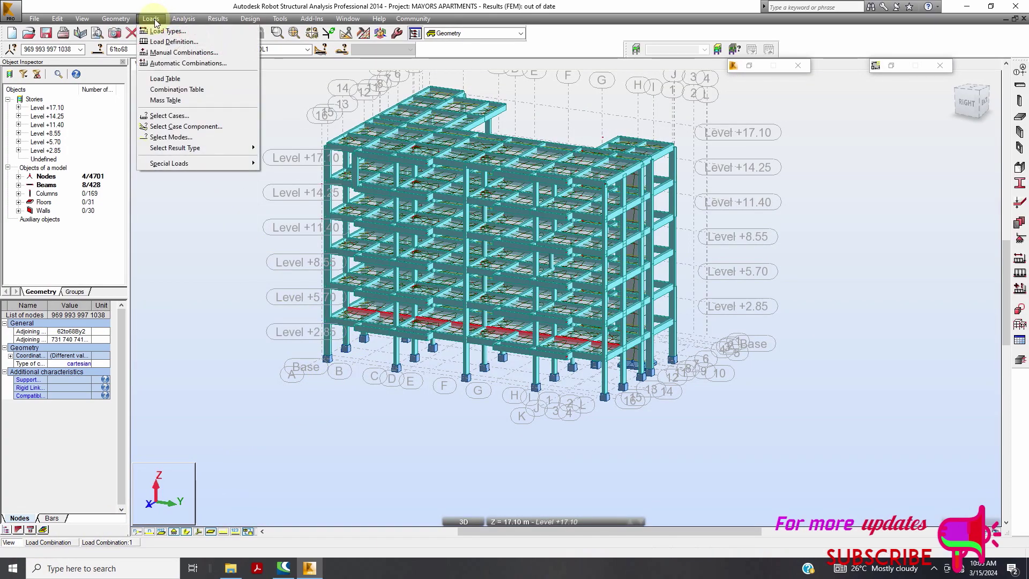
click(160, 65)
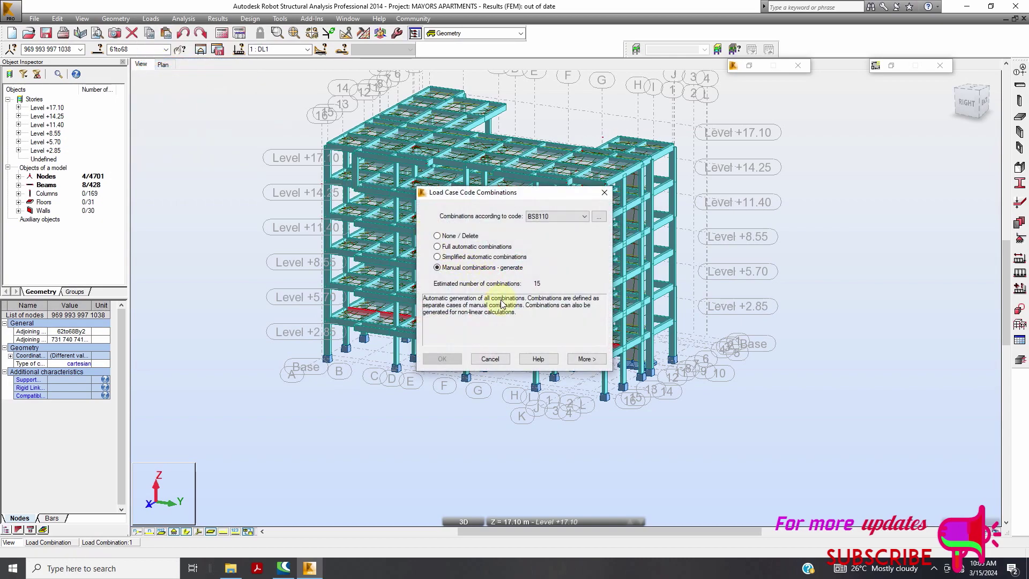
click(437, 236)
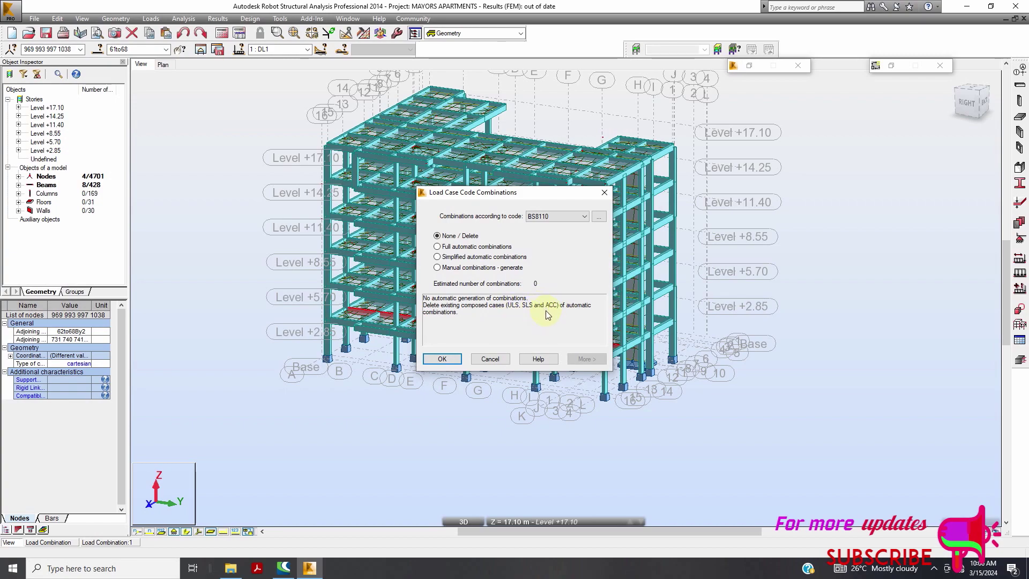
click(438, 248)
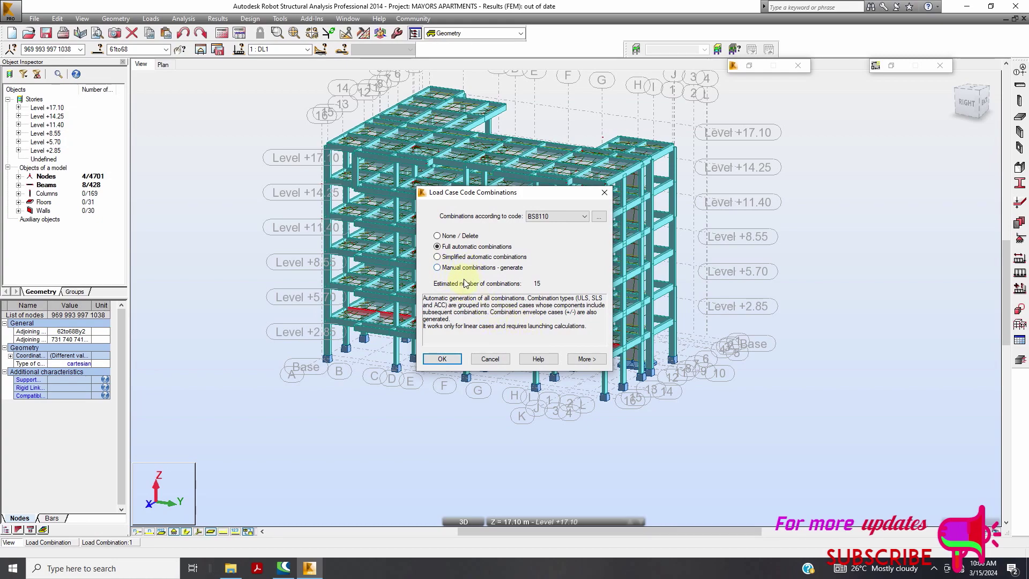
click(438, 257)
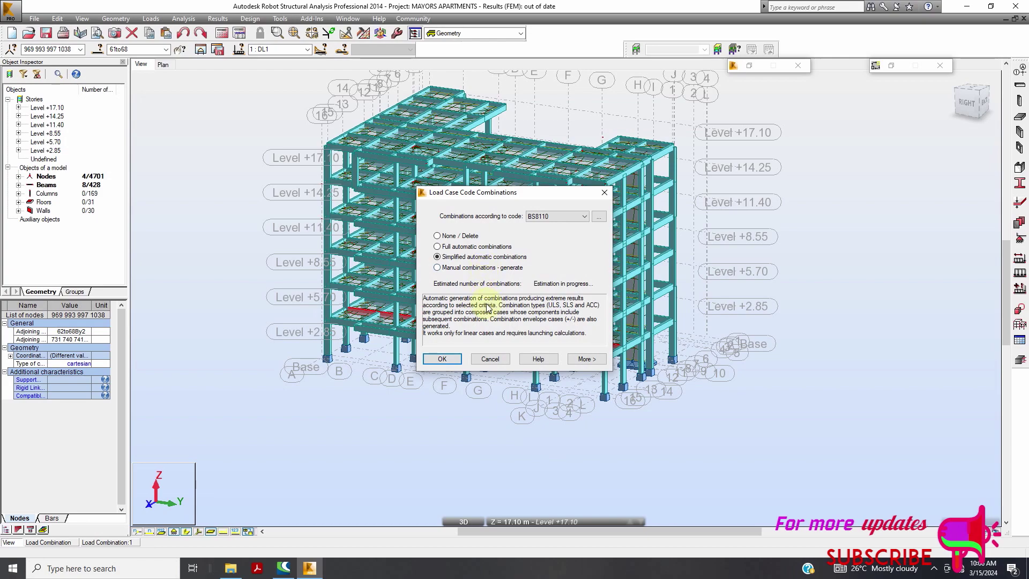
click(438, 268)
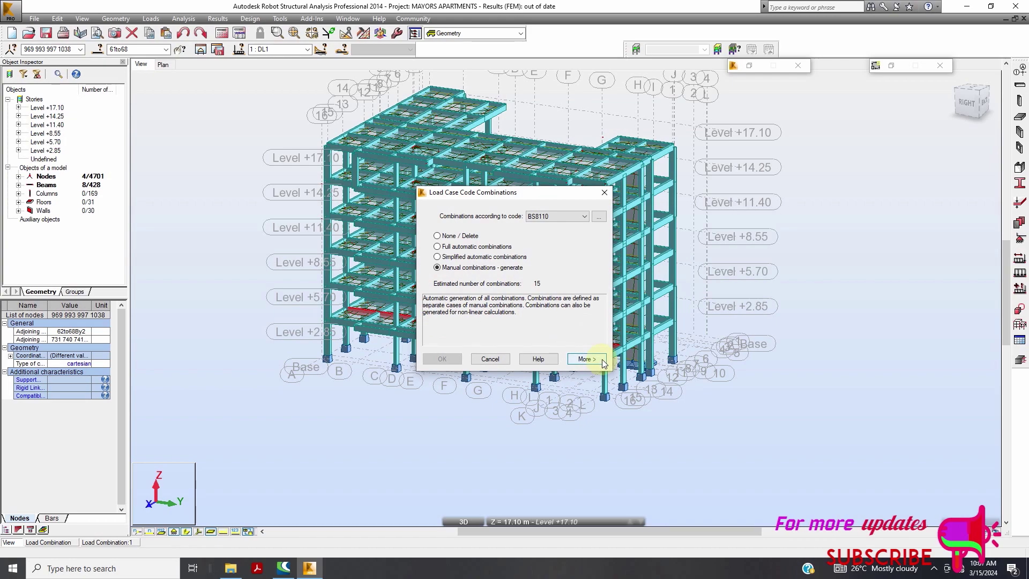
- Set the combination code to ACI318 and continue to the detailed combination settings, accepting automatic adjustment of the snow/wind code
click(585, 216)
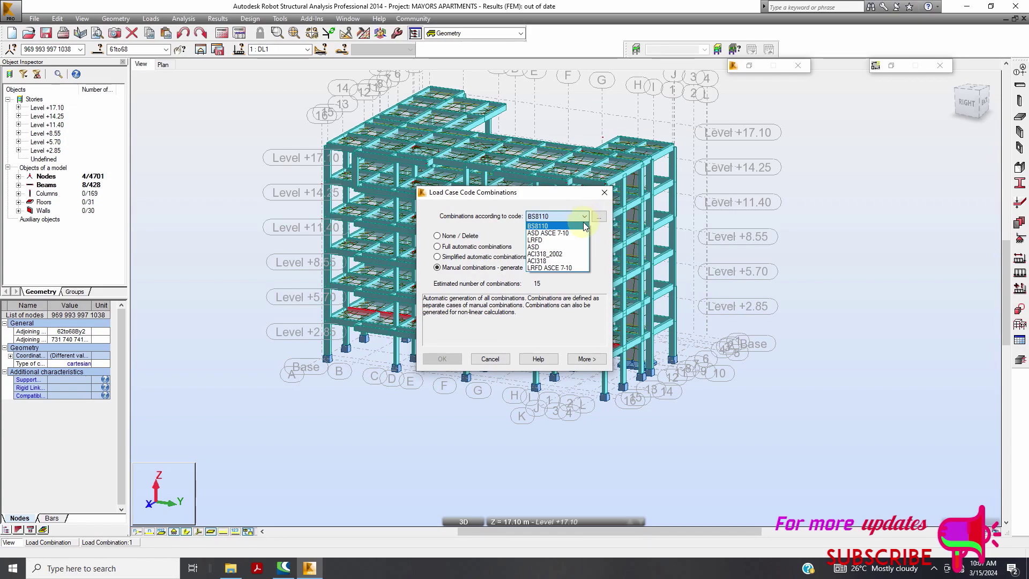
click(552, 262)
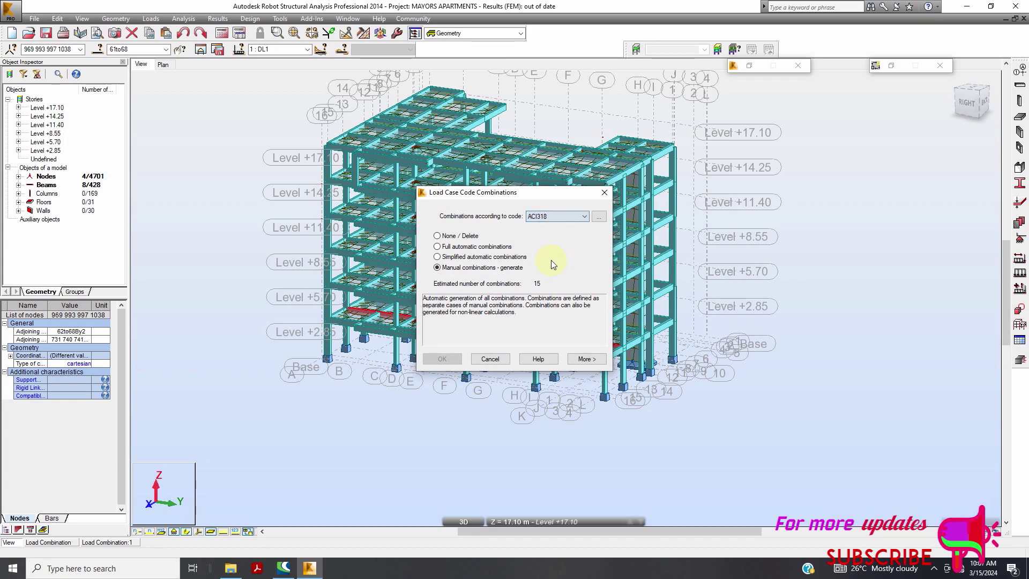
click(586, 357)
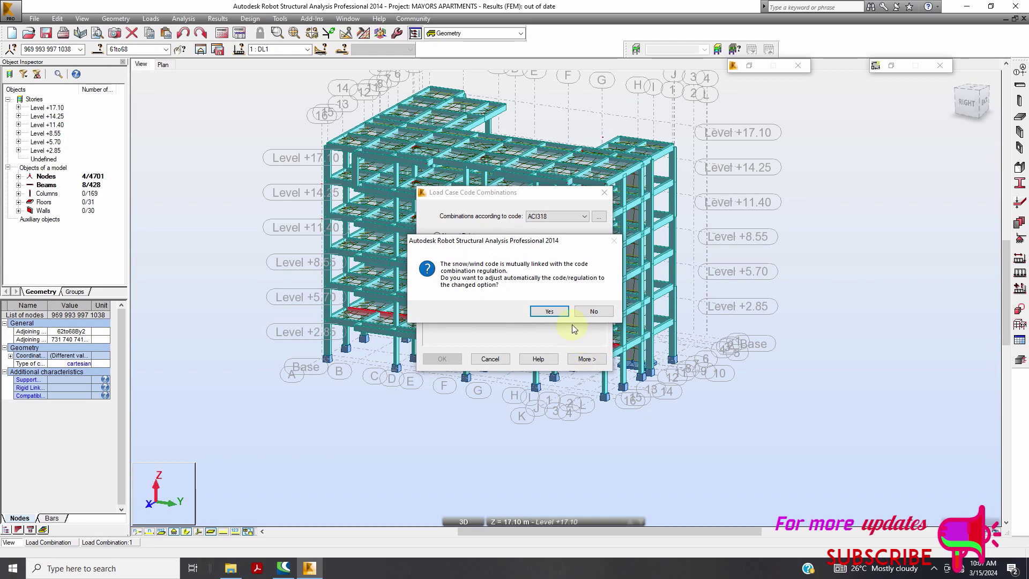
click(548, 311)
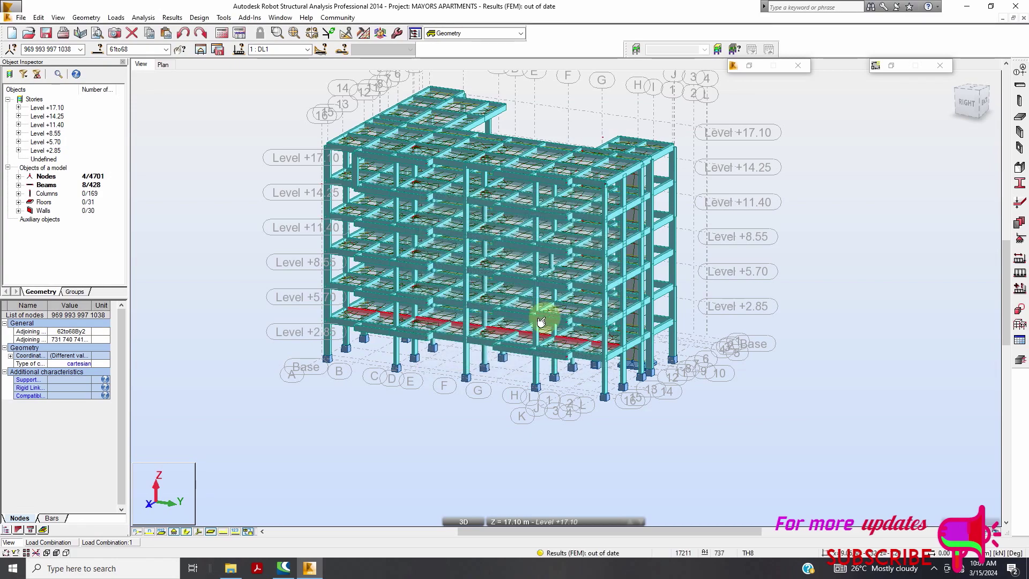
click(545, 318)
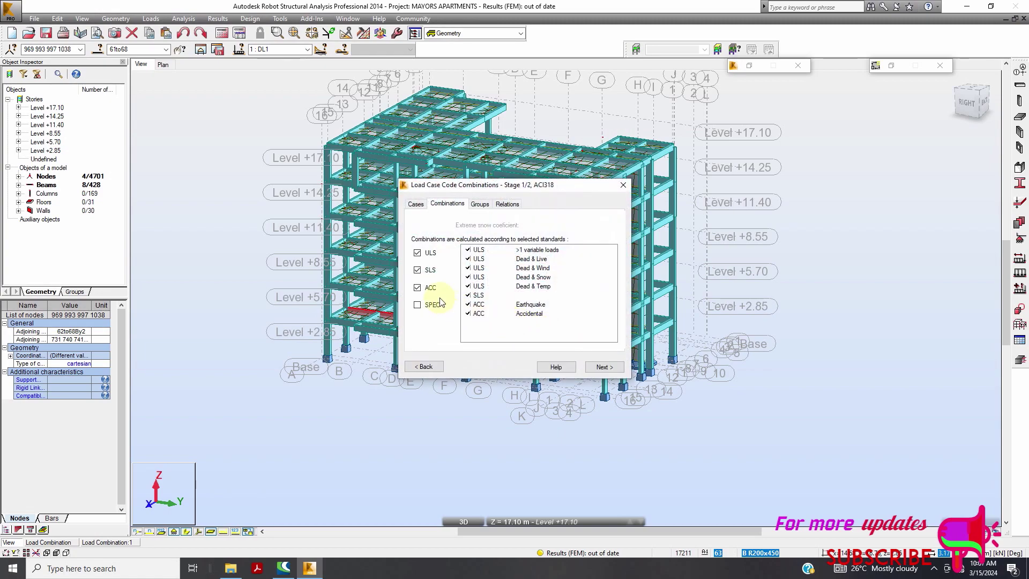
- Check the active load cases and the ULS, SLS and ACC combination types
click(416, 205)
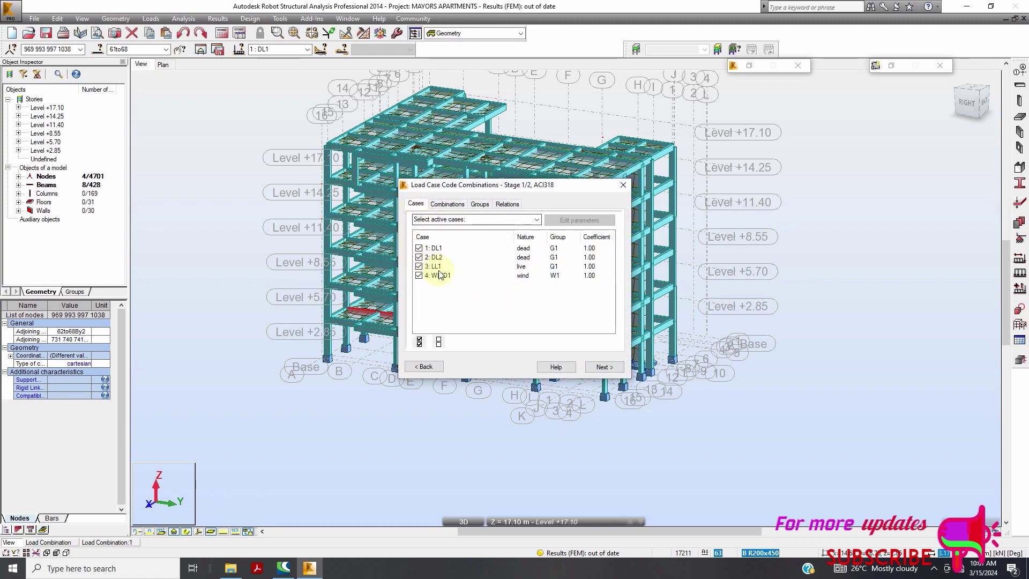
click(537, 220)
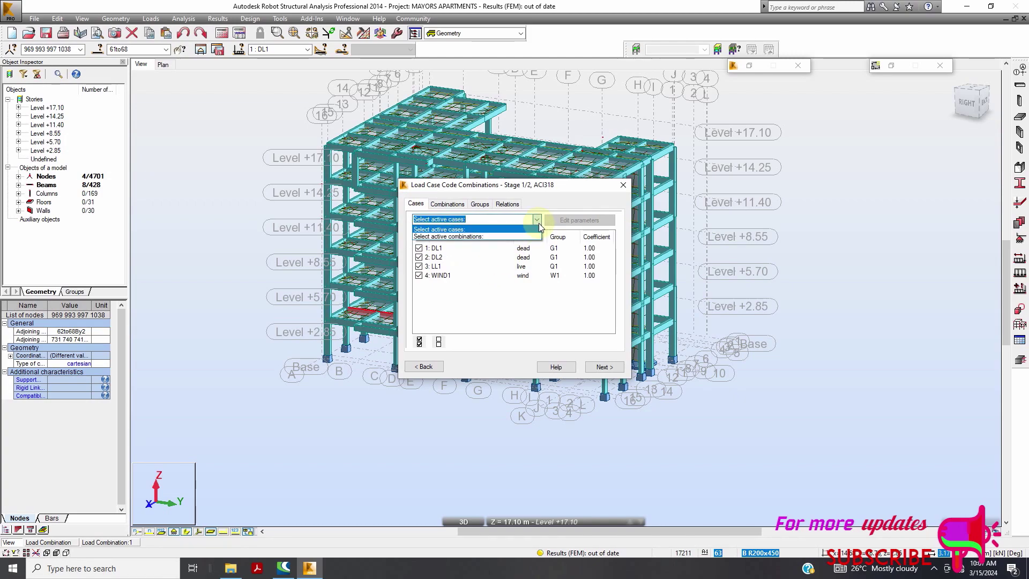
click(539, 223)
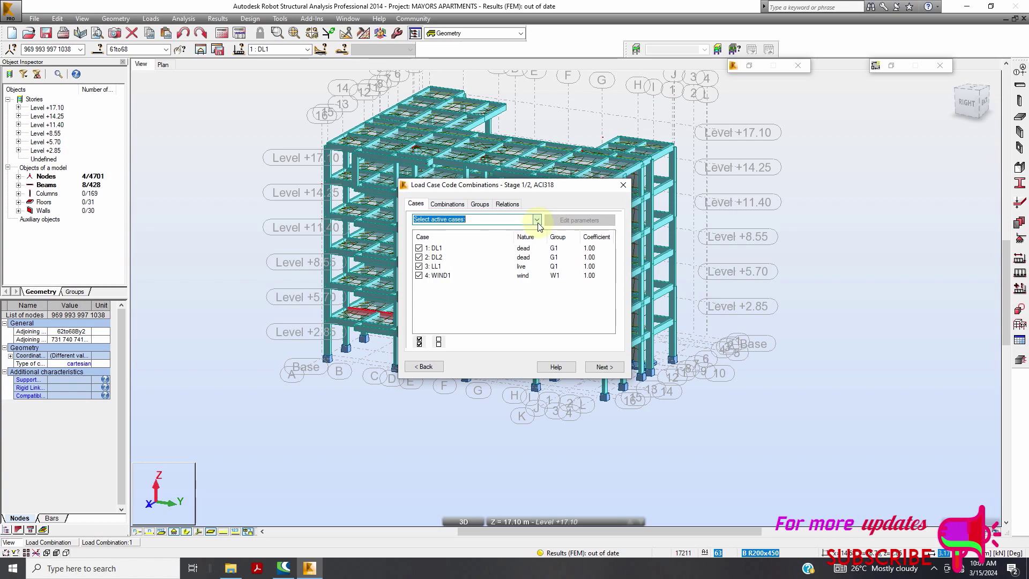
click(451, 206)
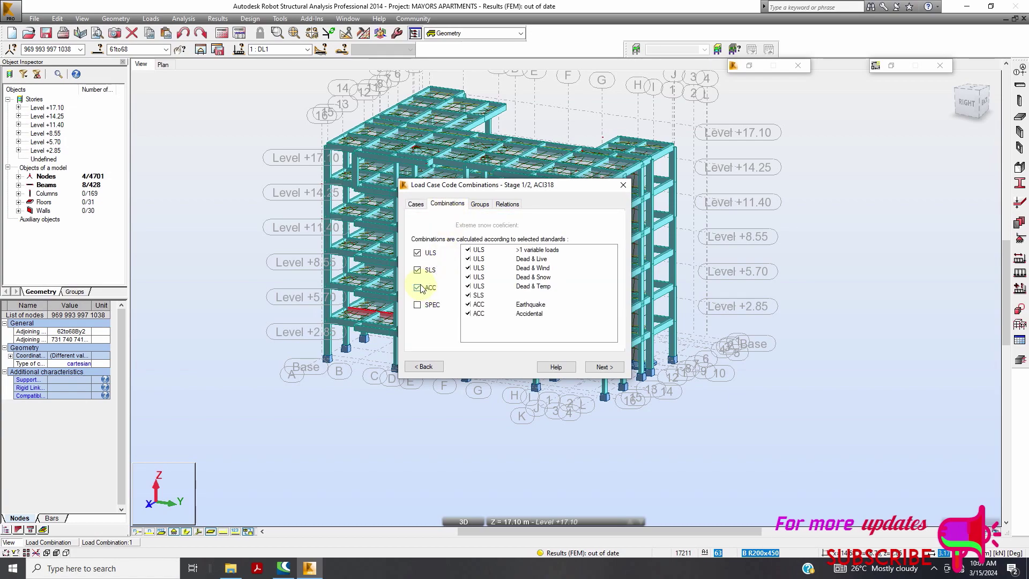
- Examine the case groups and their operators for the dead, live and wind load natures
click(480, 205)
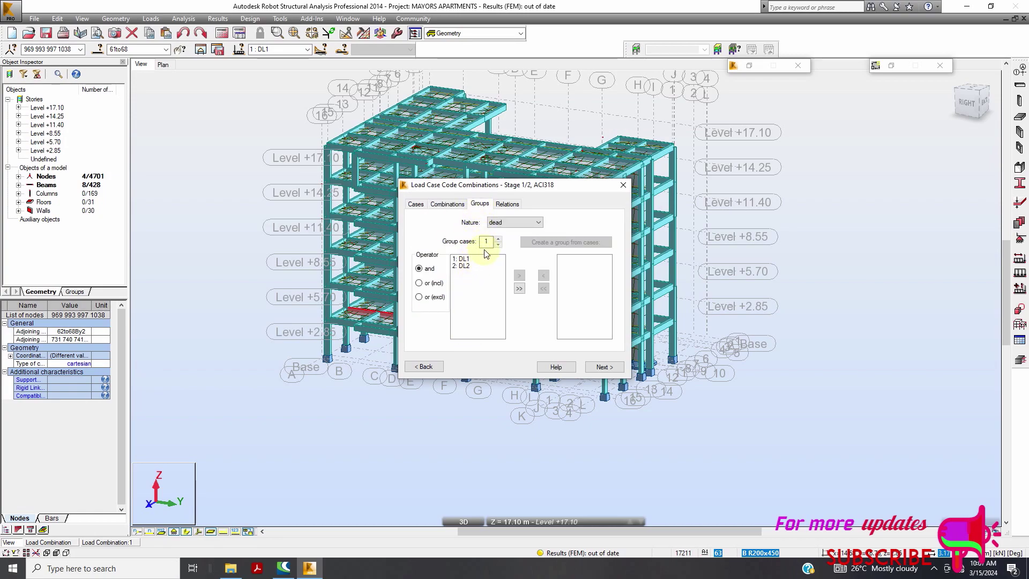
click(513, 224)
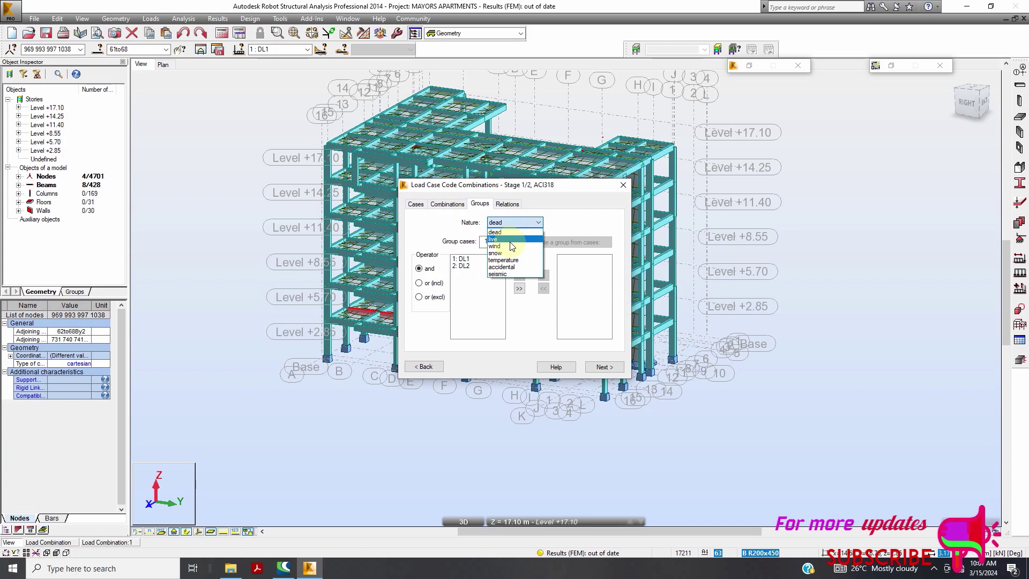
click(501, 234)
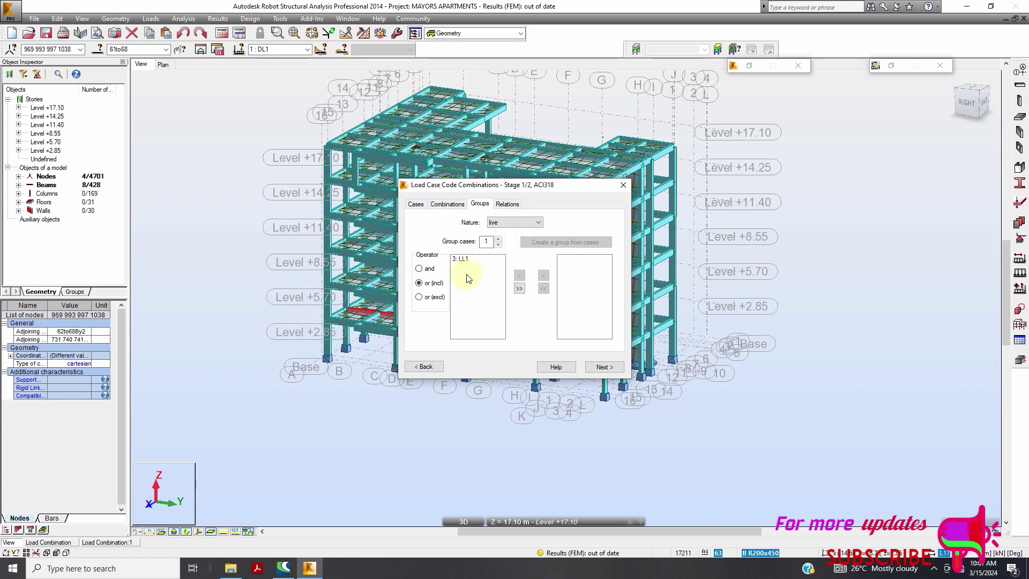
click(532, 221)
click(522, 250)
click(532, 221)
click(523, 242)
click(530, 222)
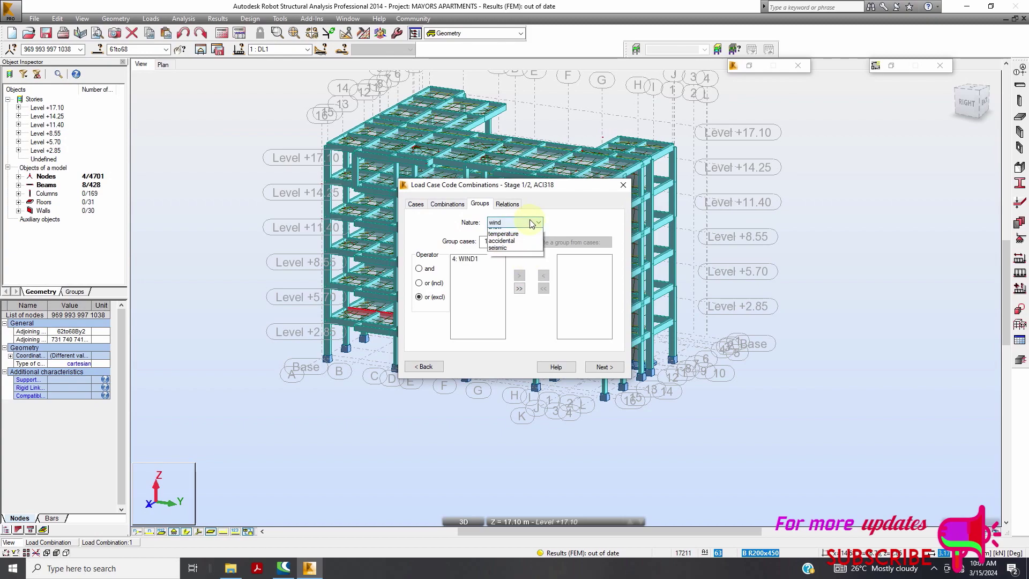
click(518, 223)
- Reduce the live load relations to the single group Q1 by deleting the repeated entries
click(507, 205)
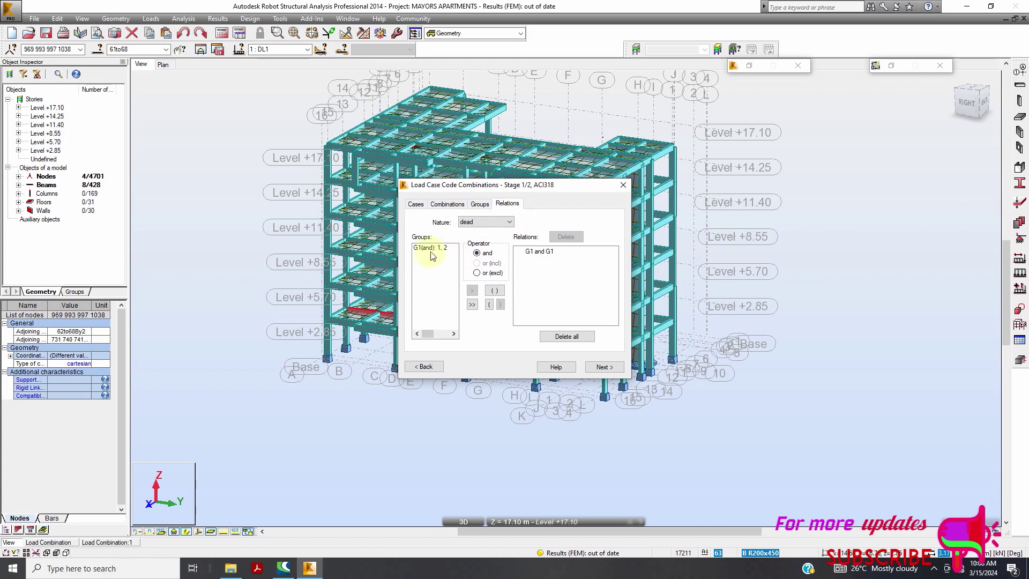
click(508, 221)
click(470, 239)
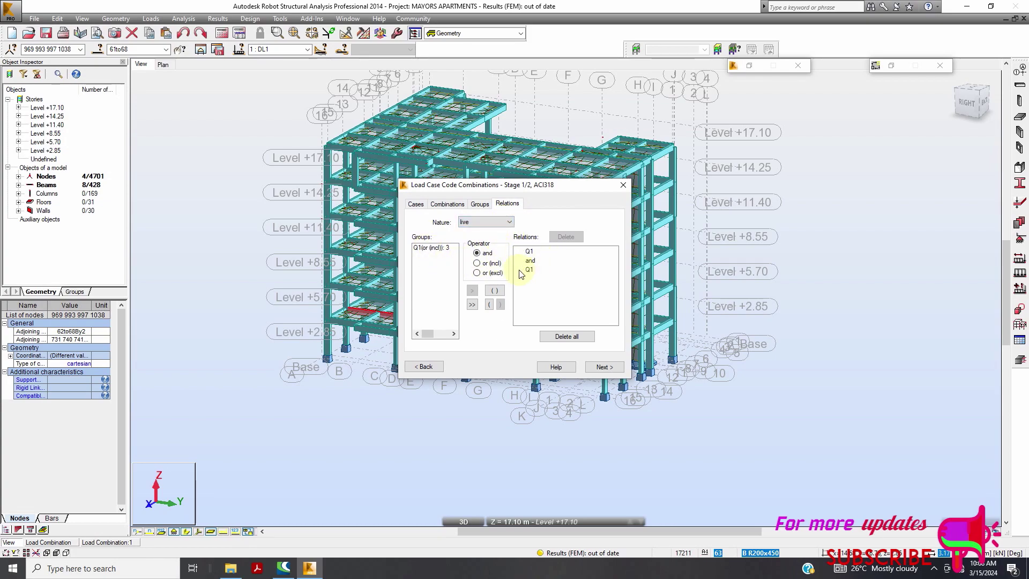
click(472, 304)
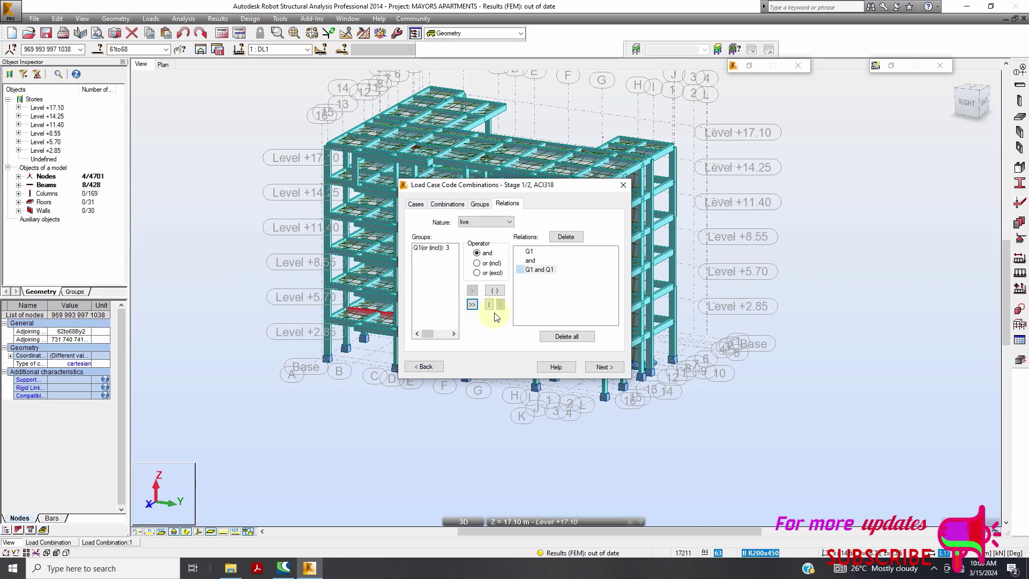
click(566, 238)
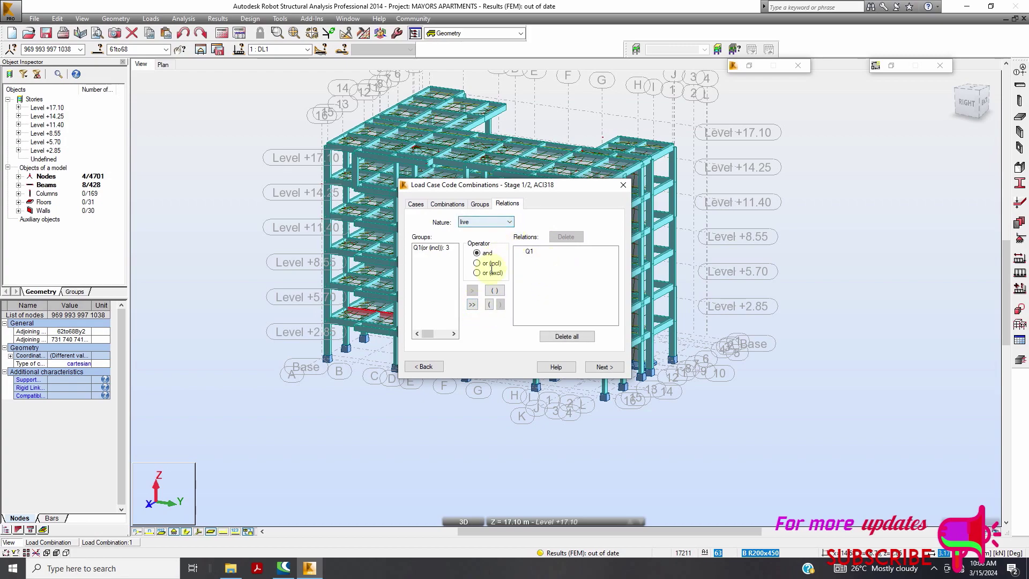
- Replace the dead load relation "G1 and G1" with the single group G1
click(508, 222)
click(497, 231)
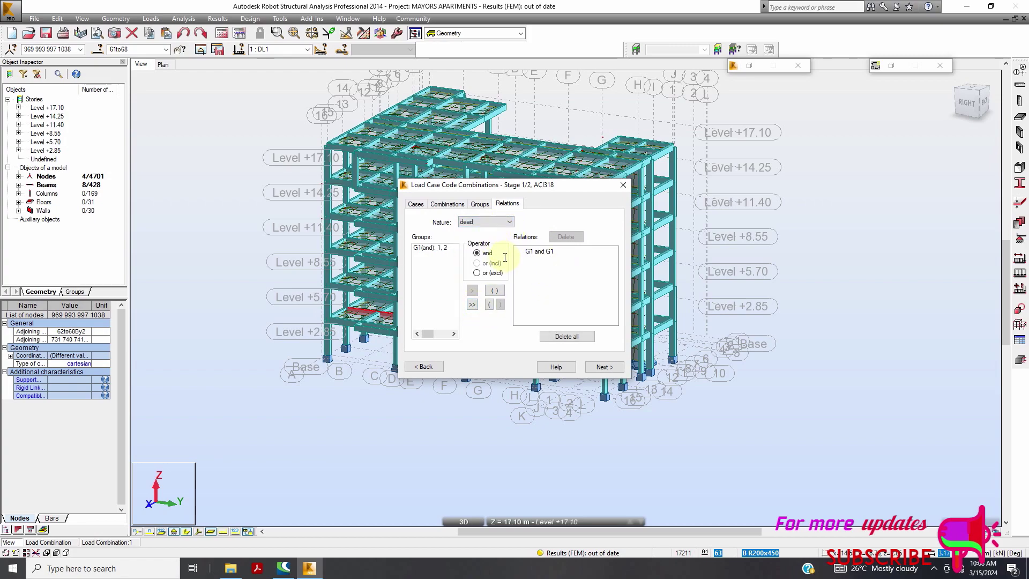
click(542, 251)
click(566, 236)
click(472, 304)
- Replace the wind load relation "W1 and W1" with the single group W1
click(501, 222)
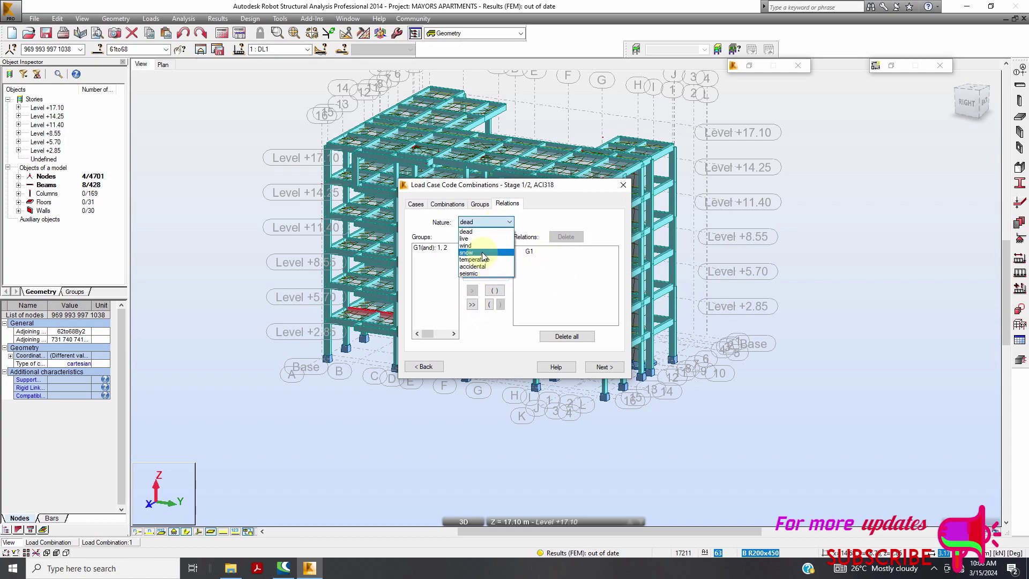
click(482, 246)
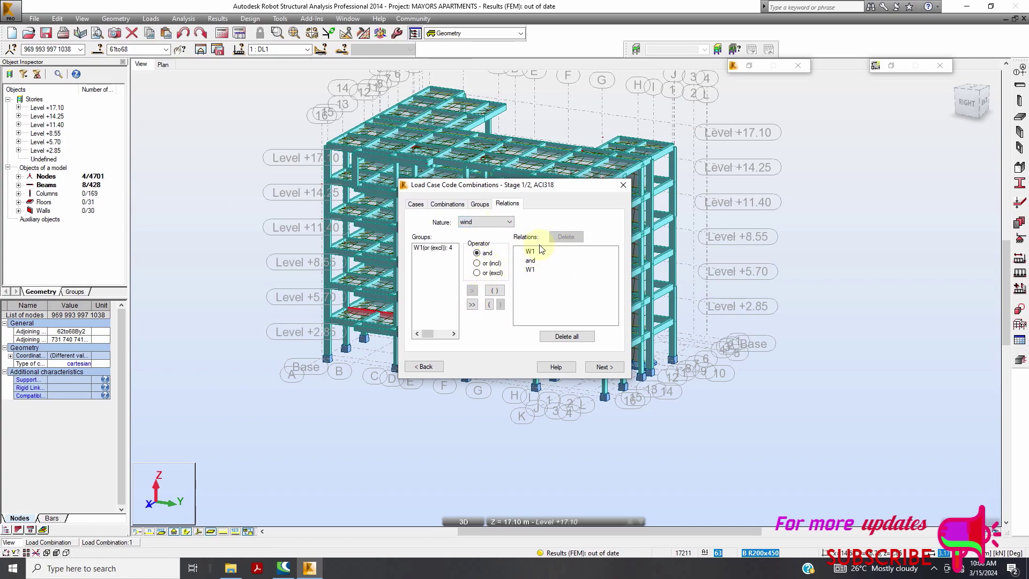
click(532, 269)
click(566, 236)
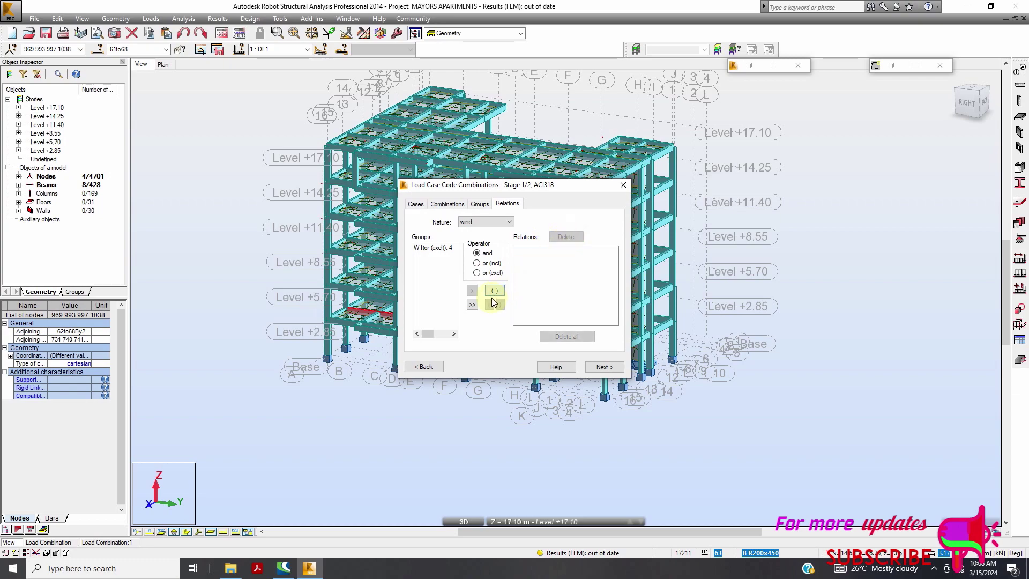
click(473, 305)
- Proceed to the list of possible ACI318 combinations and select ULS/1 through ULS/16 for generation
click(604, 366)
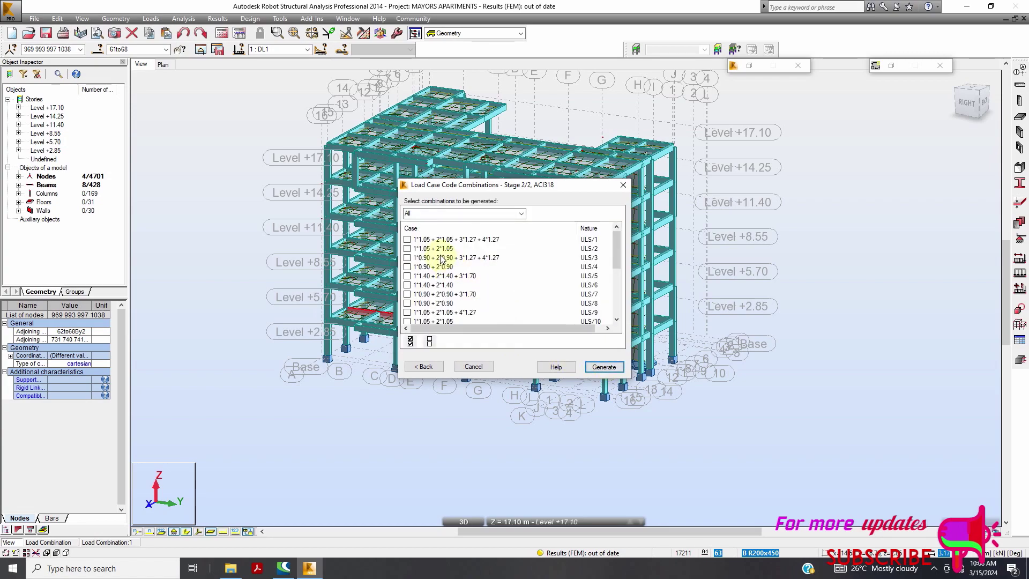
click(407, 239)
click(408, 249)
click(408, 258)
click(407, 267)
click(408, 276)
click(408, 285)
click(407, 294)
click(407, 303)
click(407, 312)
click(407, 321)
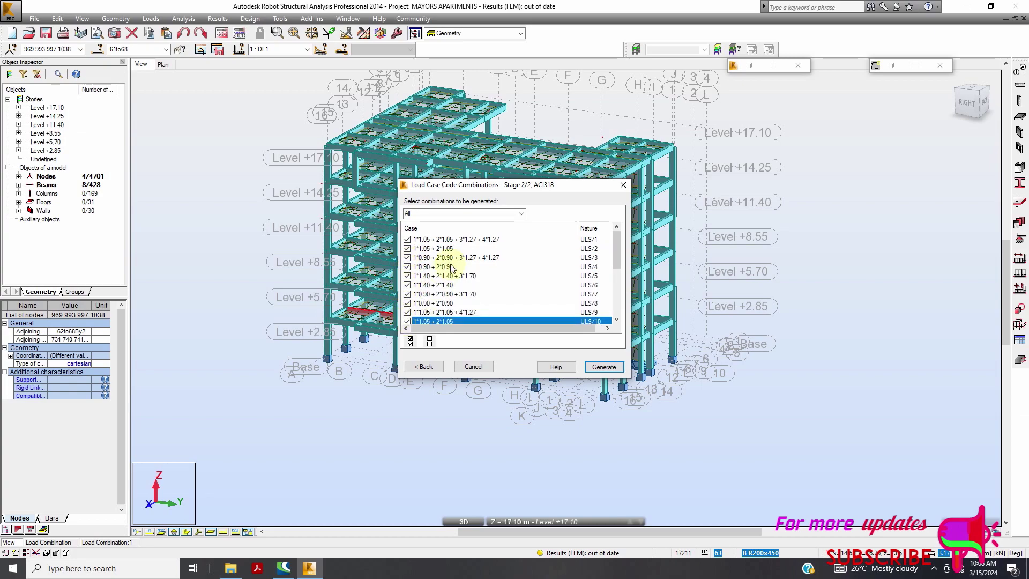
scroll(451, 268, down, 2)
click(407, 276)
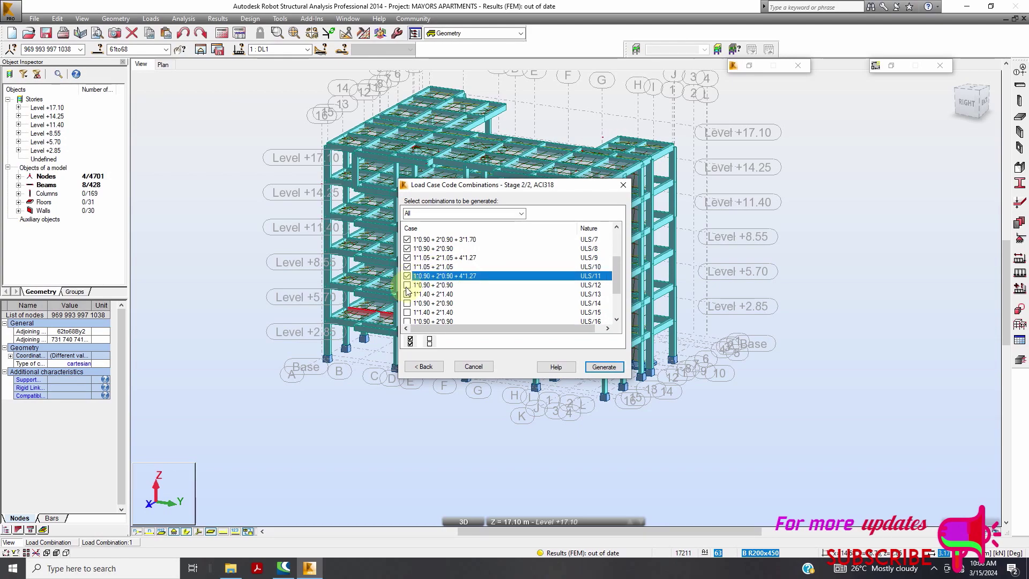
click(407, 285)
click(407, 294)
click(407, 303)
scroll(408, 300, down, 2)
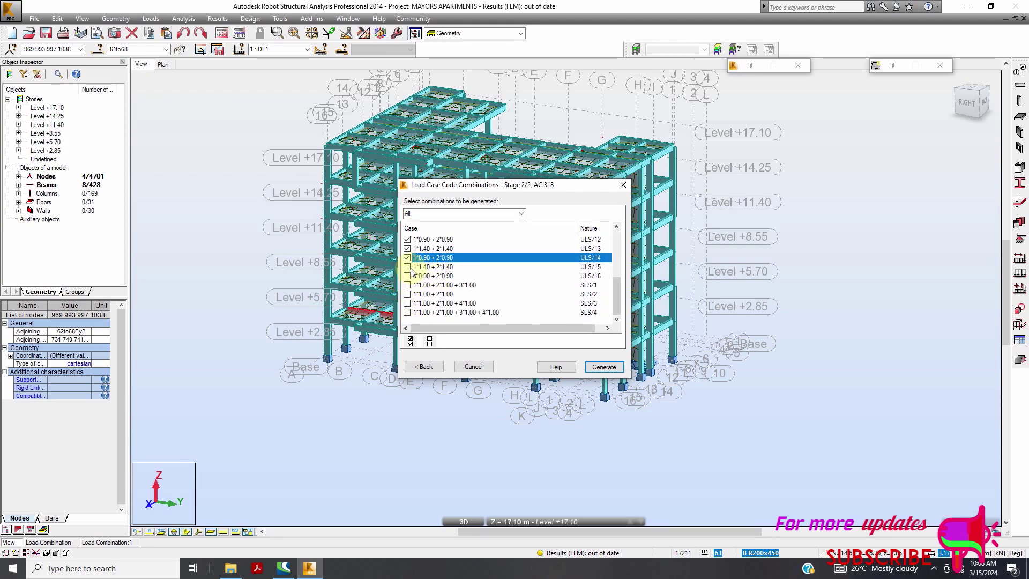
click(408, 266)
click(407, 276)
- Include the combinations SLS/1 through SLS/4 and generate all selected combinations
click(407, 284)
click(407, 294)
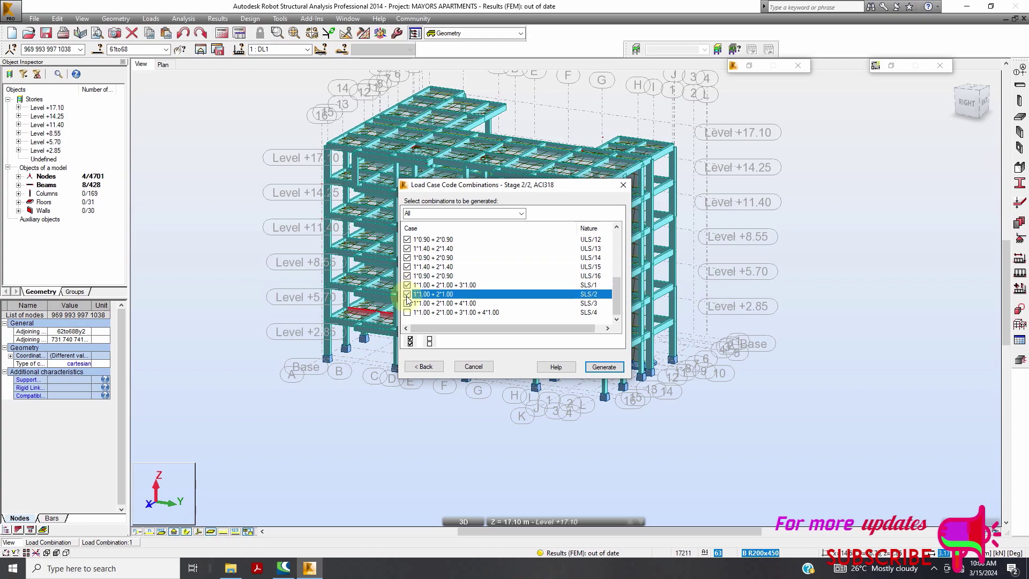
click(407, 303)
click(407, 312)
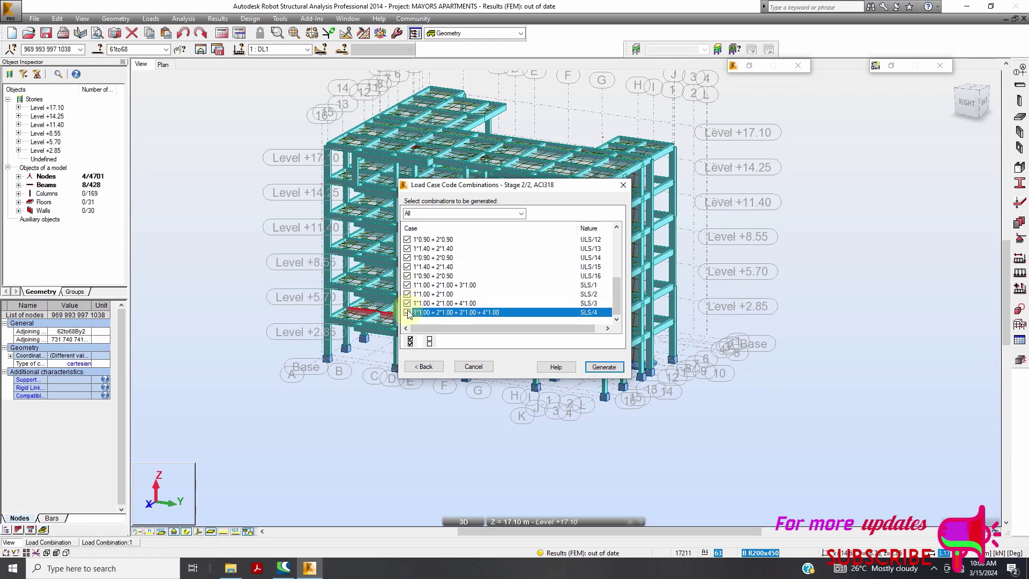
click(604, 366)
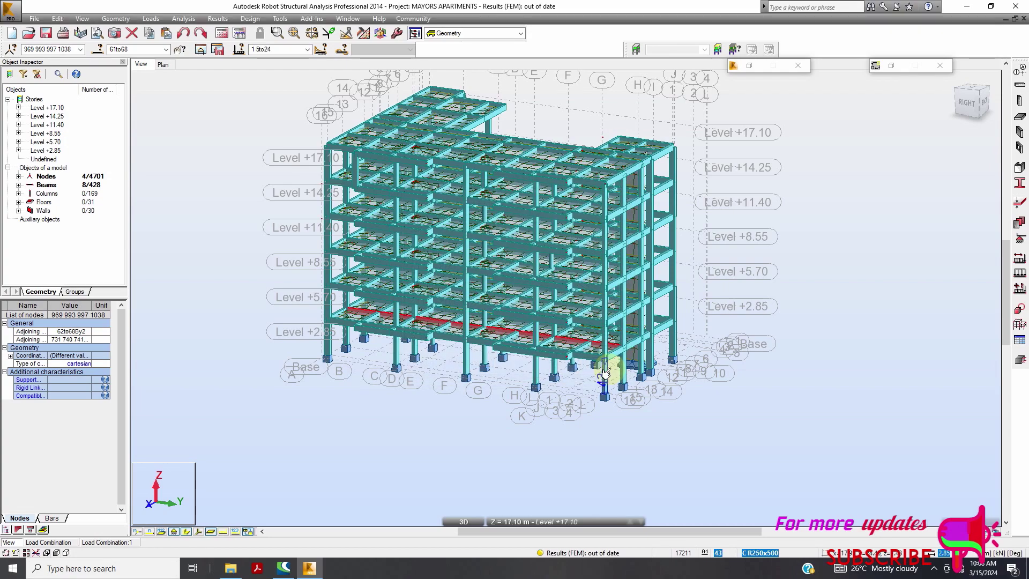
- Check the generated ULS and SLS combinations in the list of defined load cases and save the project
click(150, 18)
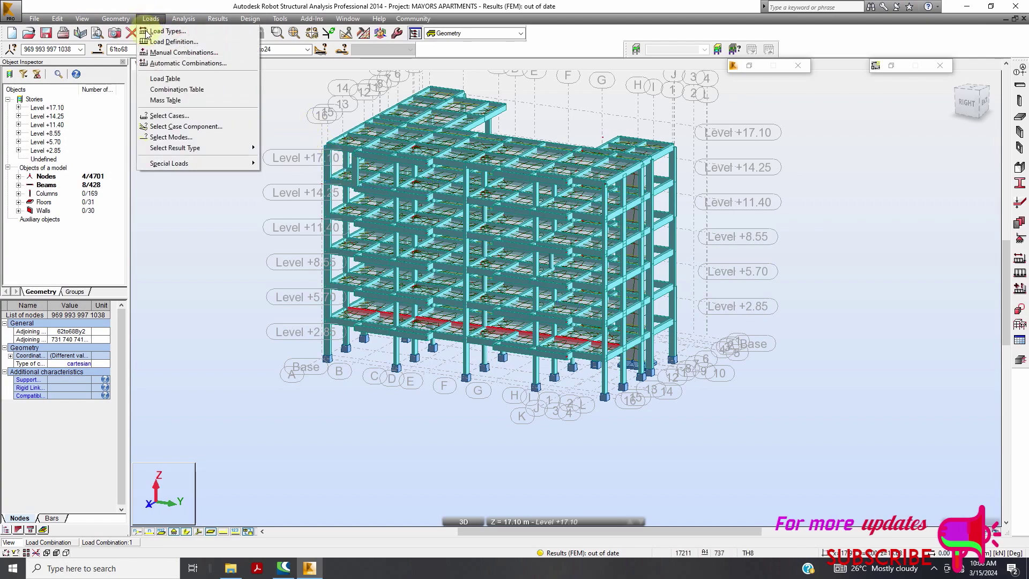
click(146, 31)
scroll(464, 188, down, 5)
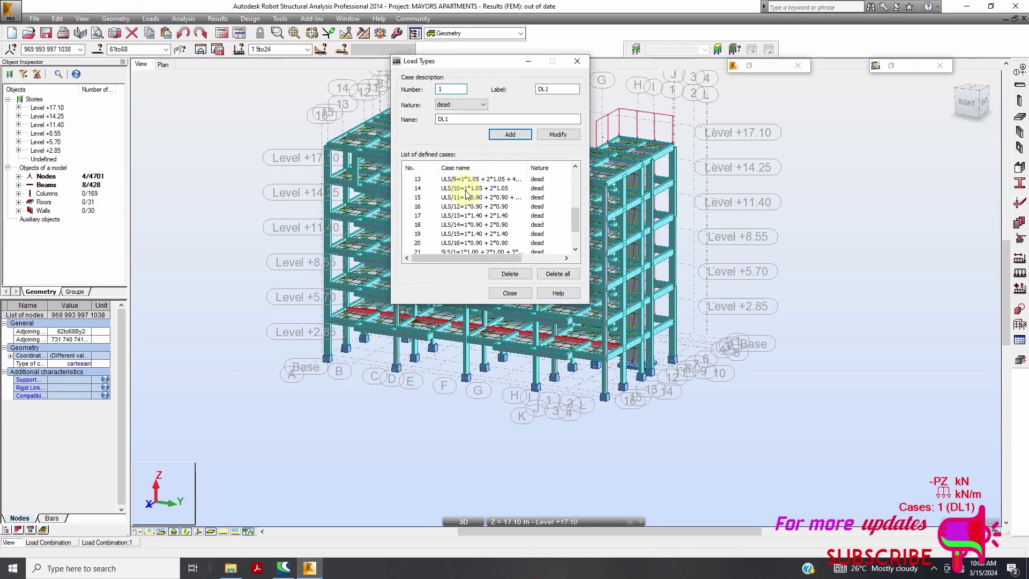
click(509, 293)
click(46, 32)
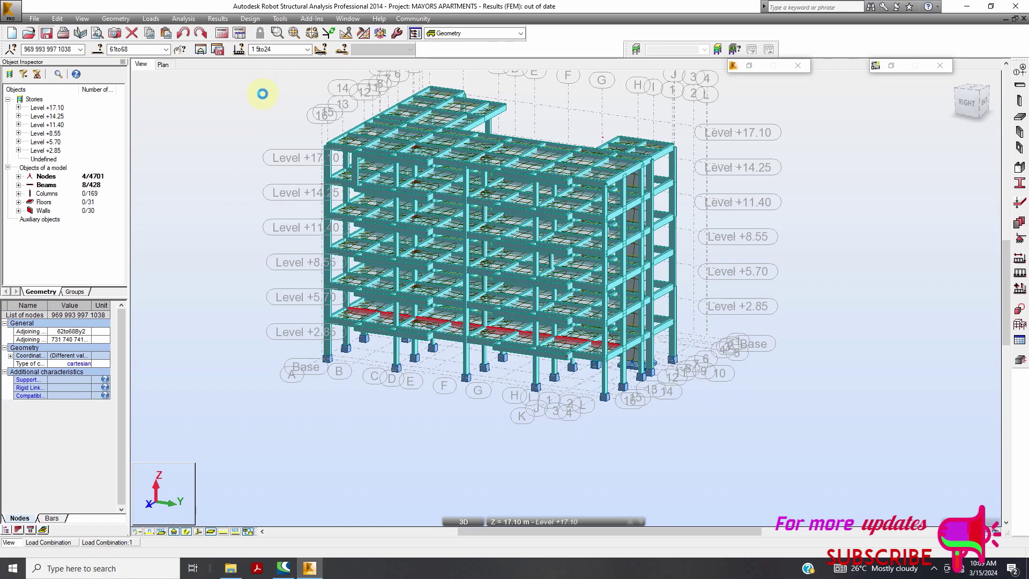
click(222, 33)
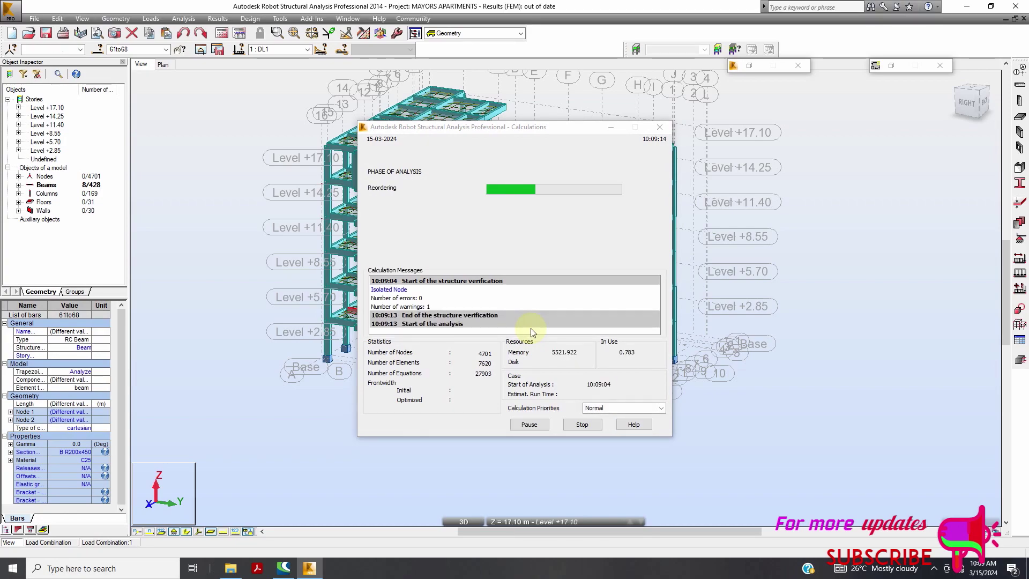
click(528, 319)
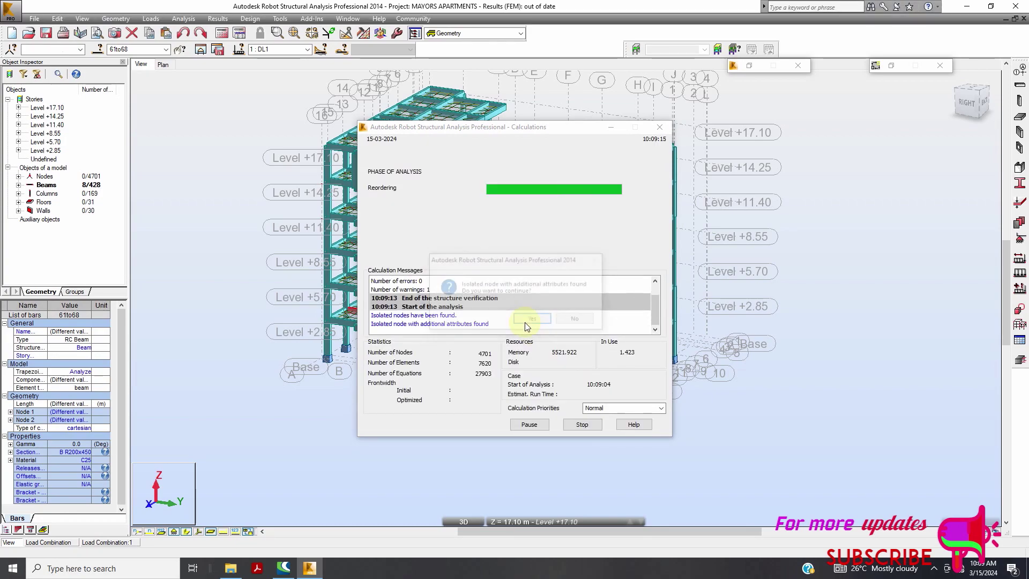
click(528, 318)
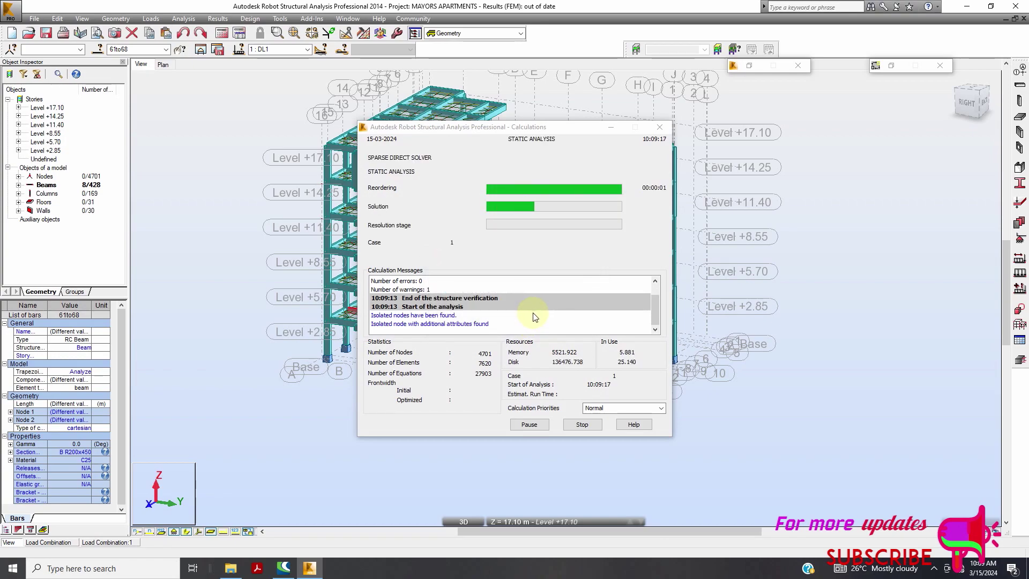
click(529, 325)
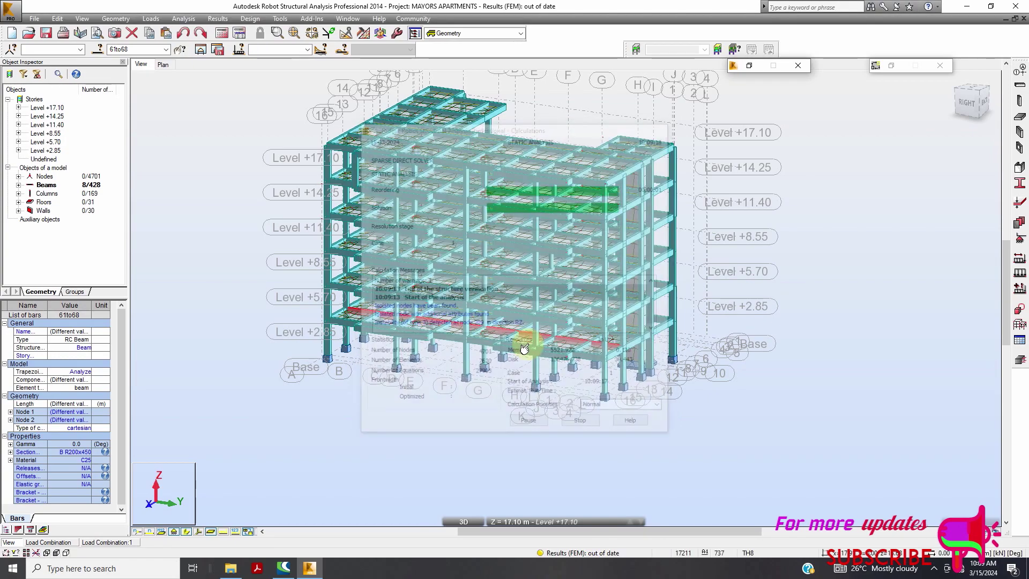
- Run the structural analysis, continuing past the isolated node and instability warnings
click(223, 34)
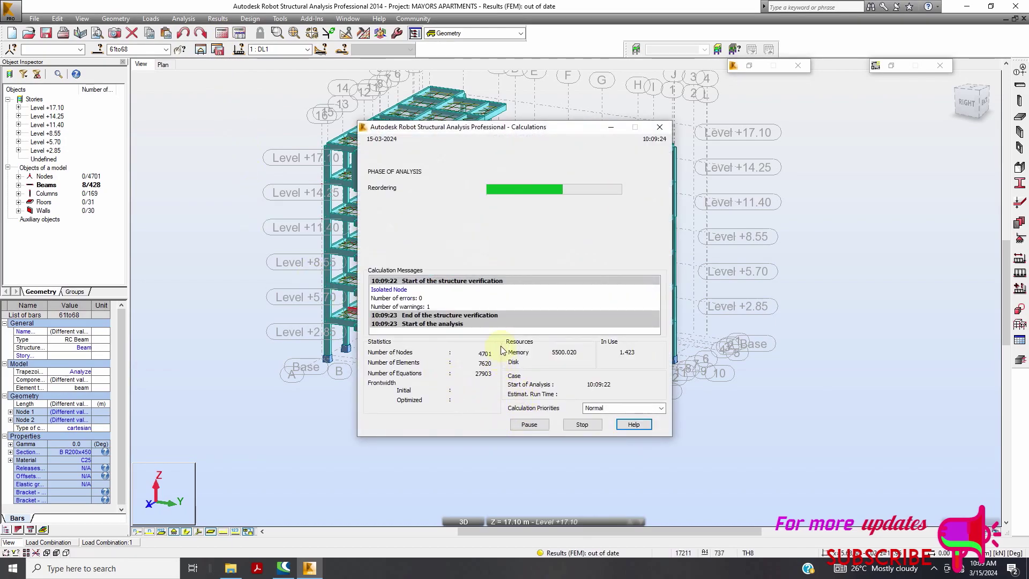
click(519, 321)
click(519, 320)
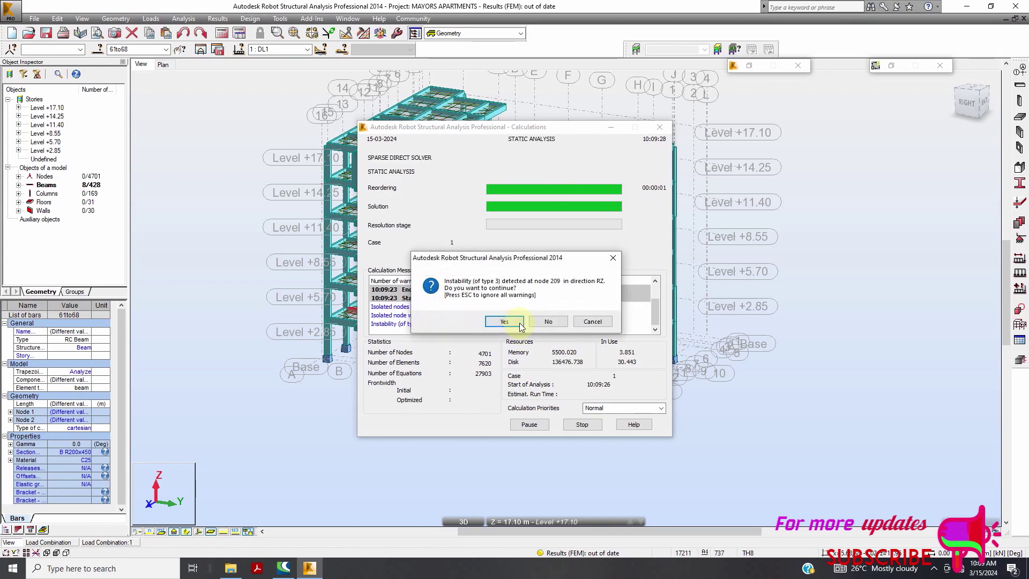
click(520, 321)
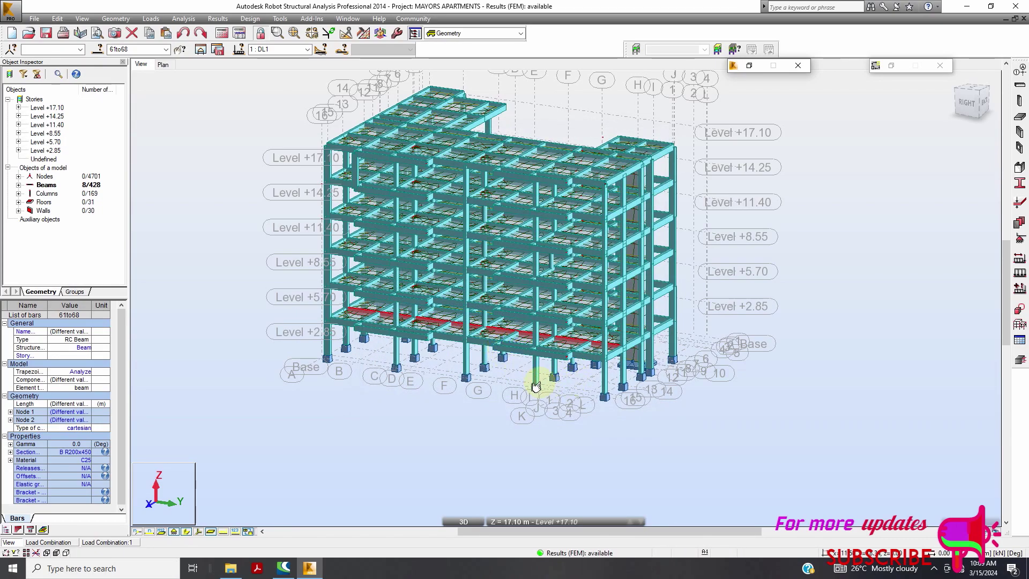
- Start provided reinforcement design for the selected Level +2.85 beams, using all manual combinations
scroll(402, 311, up, 5)
scroll(646, 359, down, 5)
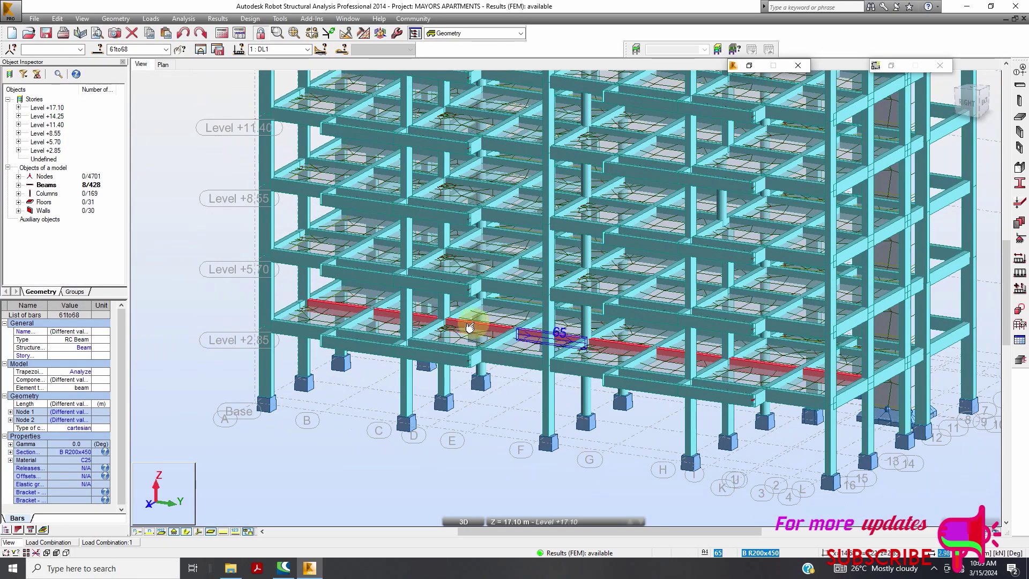
click(247, 22)
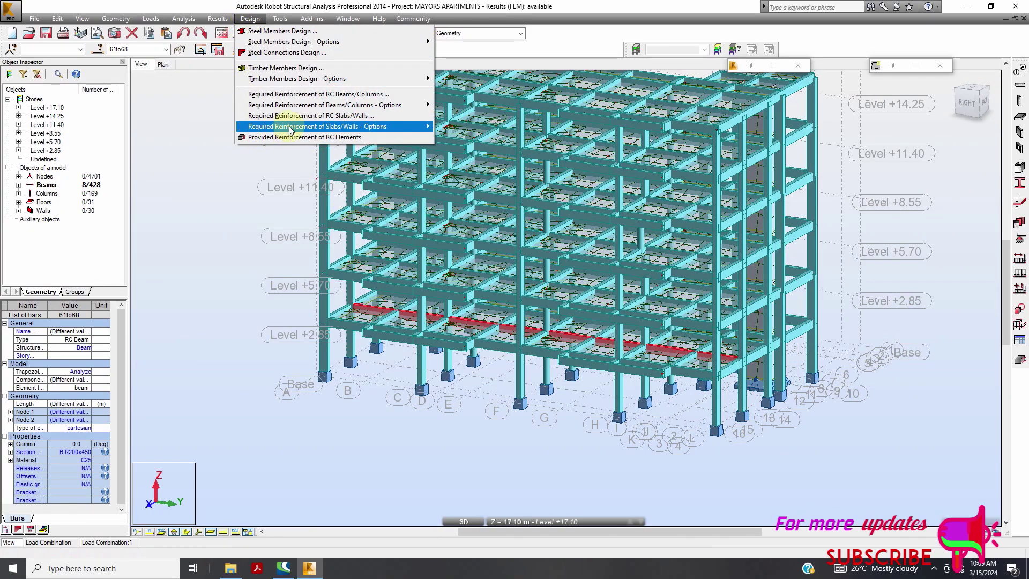
click(320, 139)
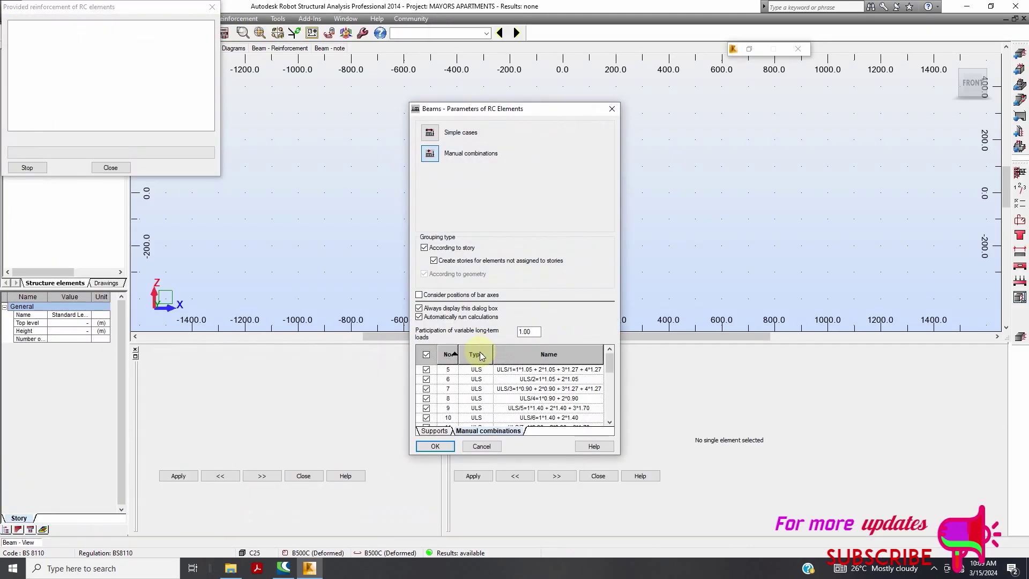
click(429, 134)
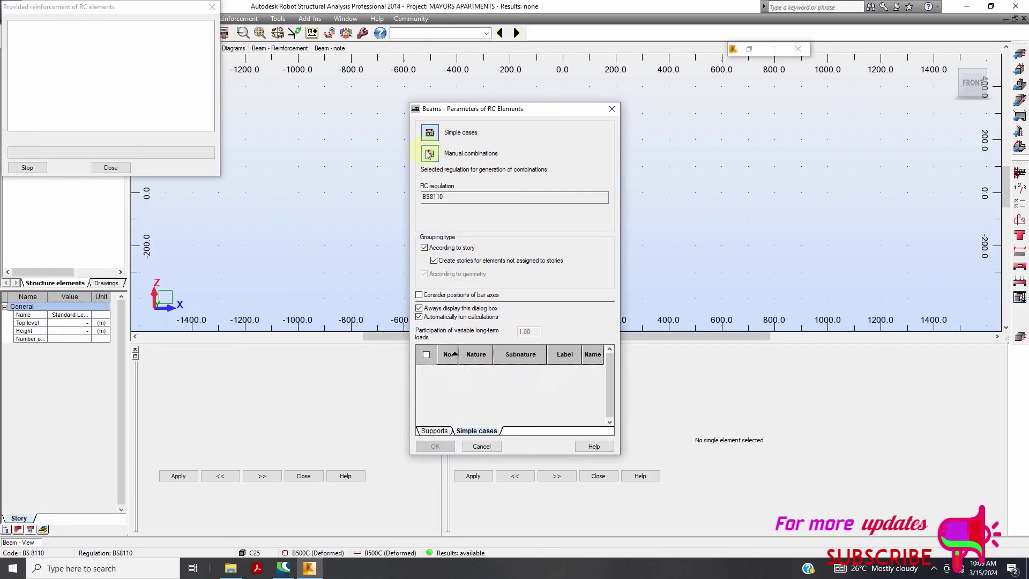
click(430, 154)
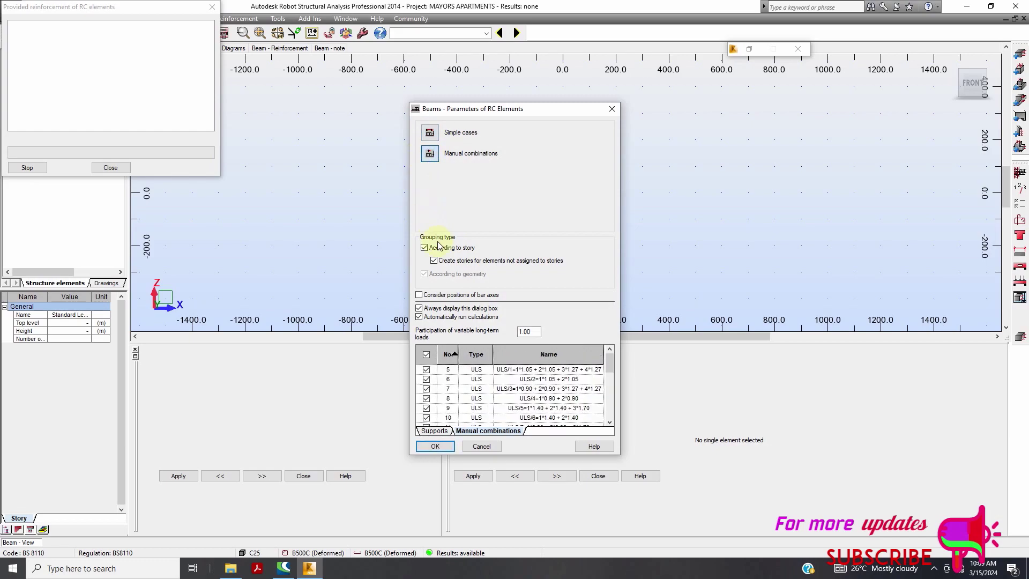
click(429, 133)
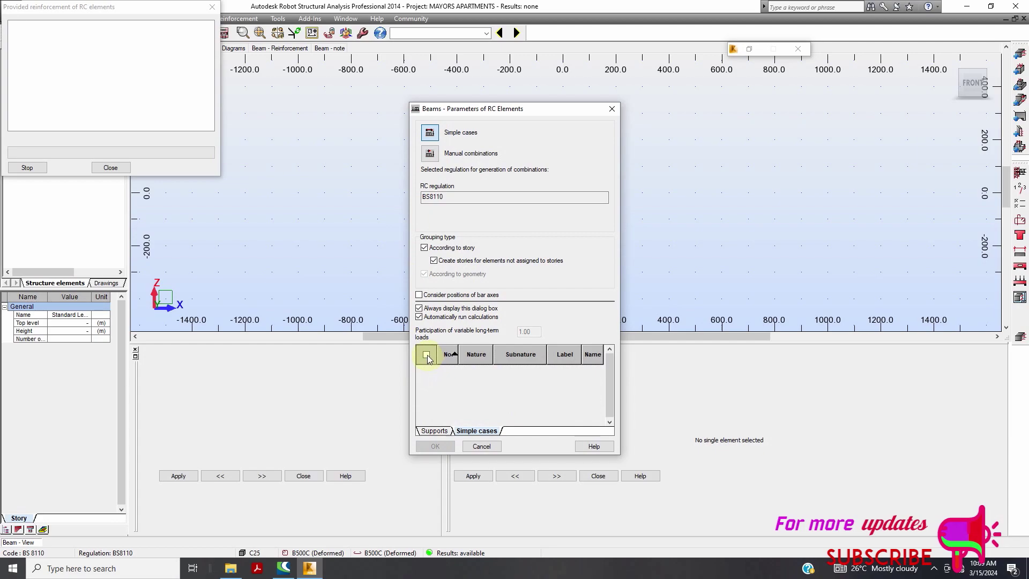
click(429, 153)
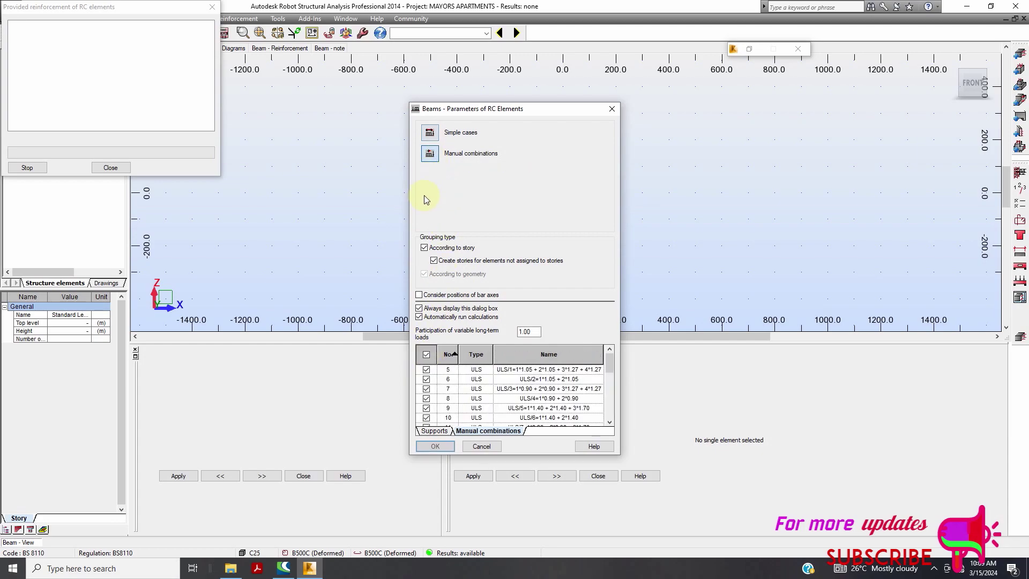
click(435, 447)
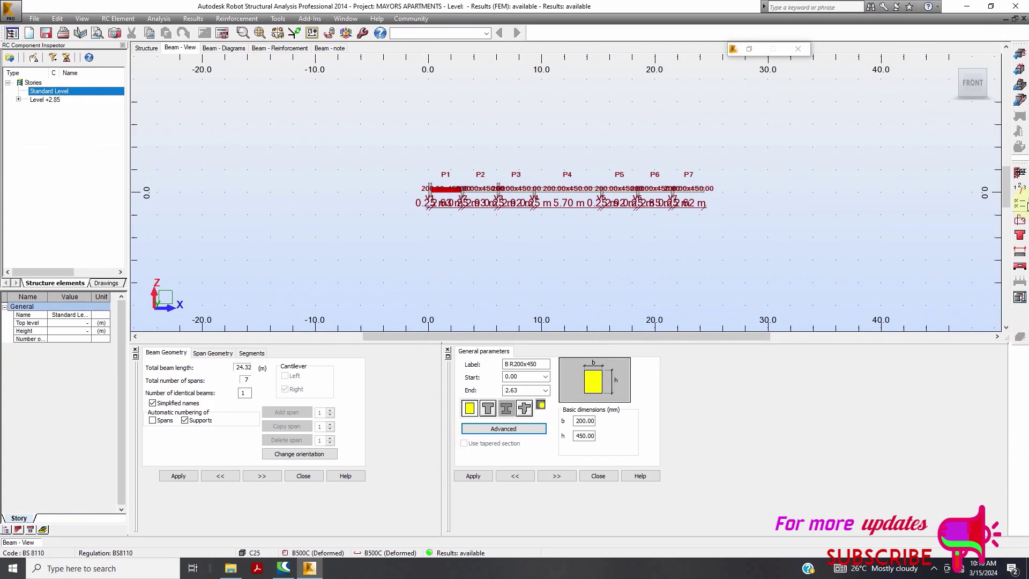
- Set the fire resistance time to 1 h in the BS 8110 story parameters
click(1022, 194)
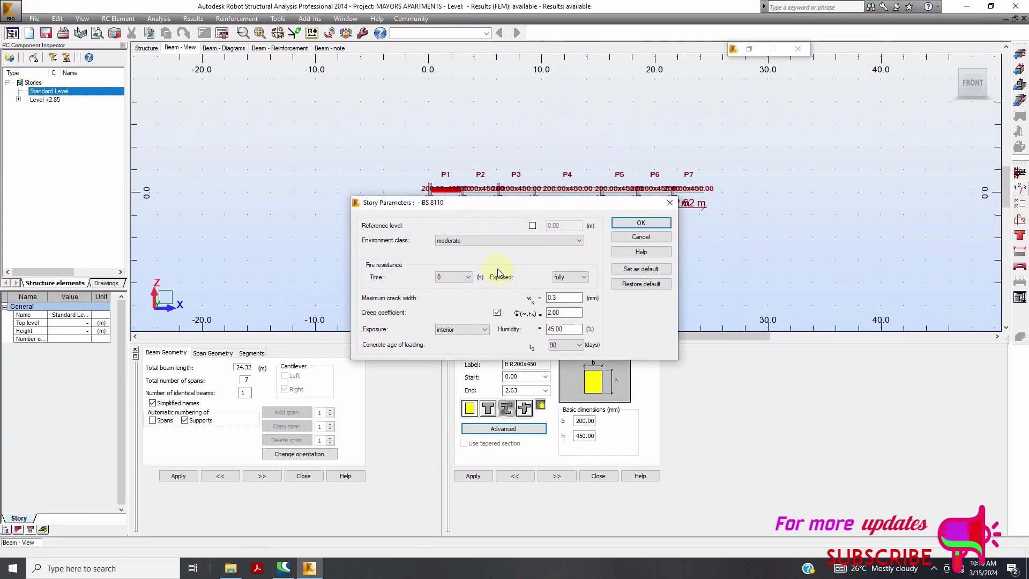
click(467, 277)
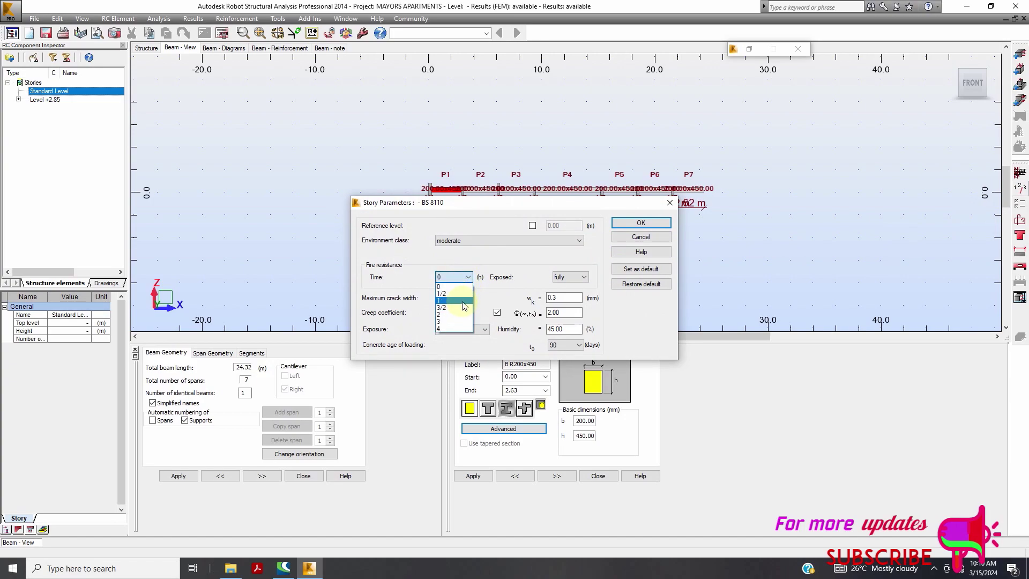
click(463, 301)
click(619, 223)
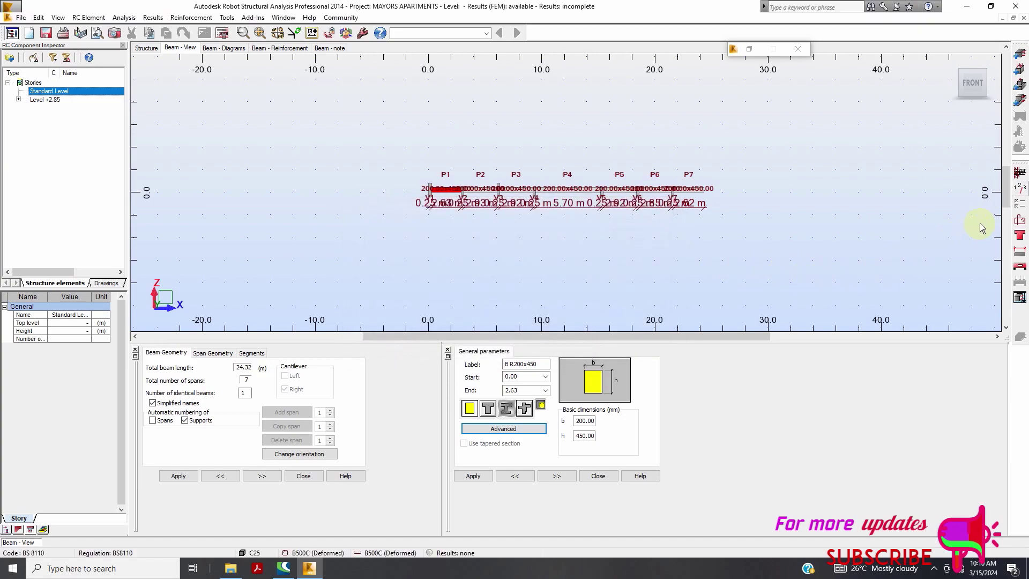
- Apply the saved calculation options set "new" to the beam design
click(1020, 204)
click(646, 210)
click(642, 220)
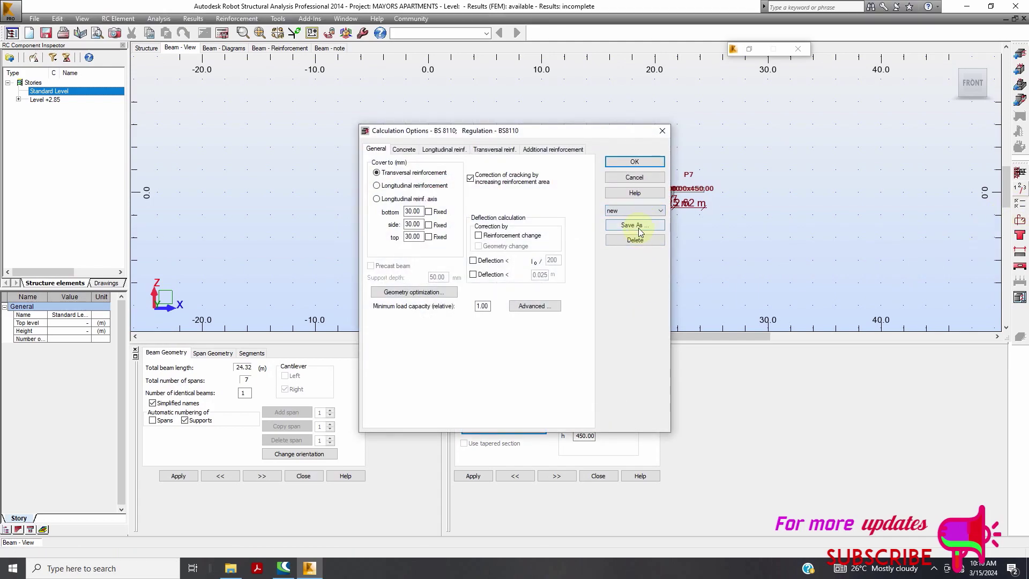
click(647, 163)
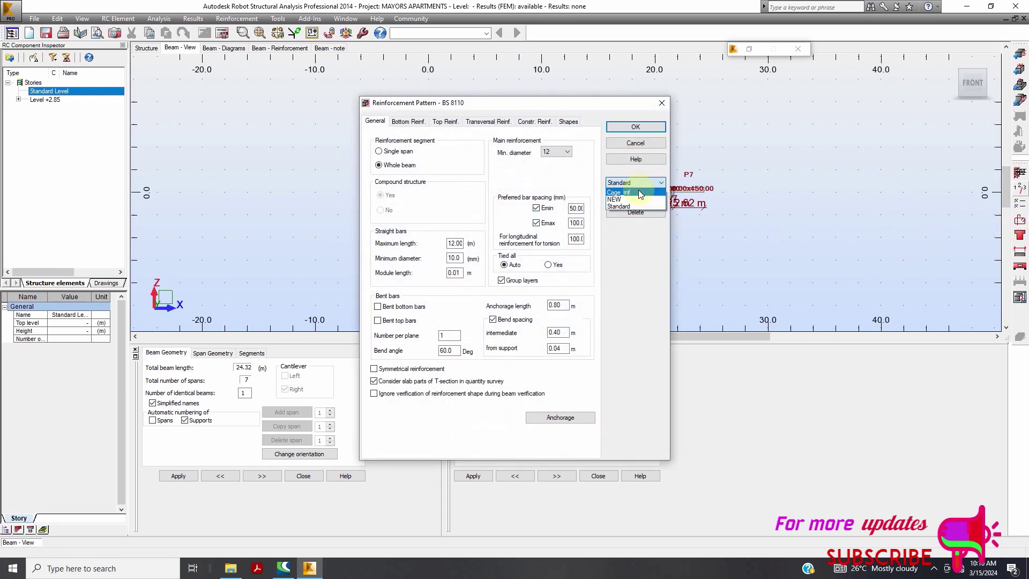
- Apply the saved reinforcement pattern Cage_mf to the beam design
click(637, 206)
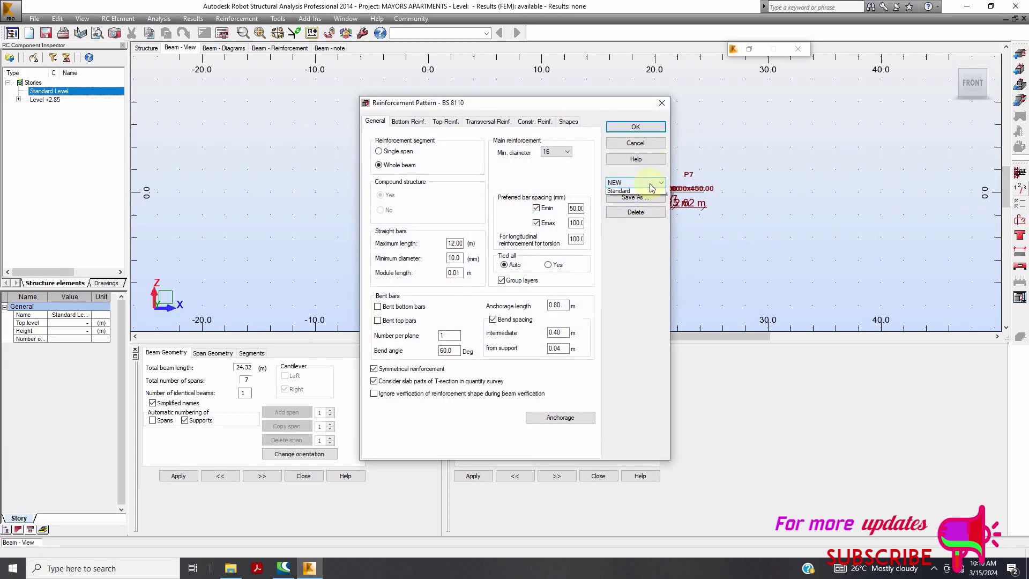
click(650, 183)
click(643, 192)
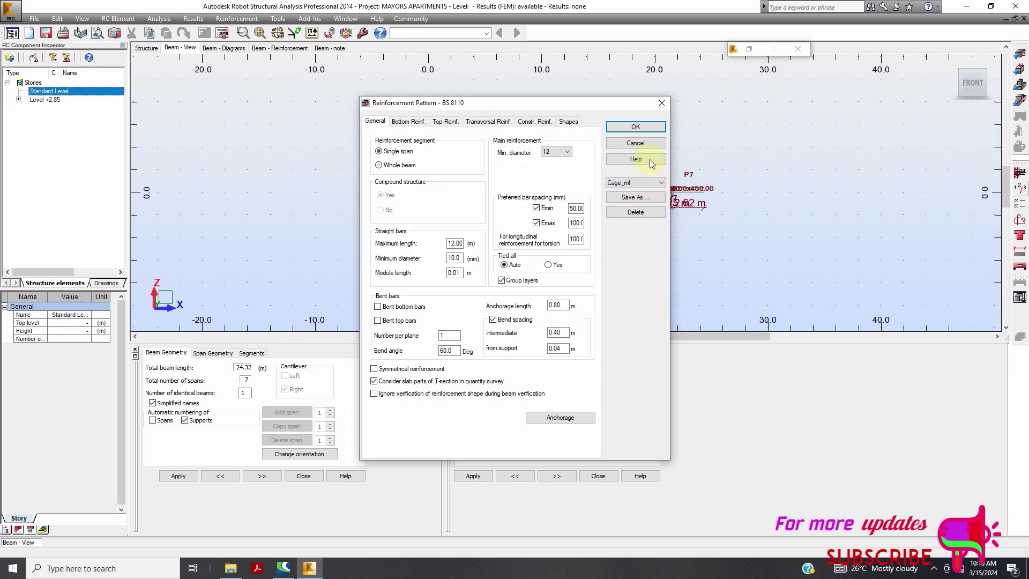
click(648, 131)
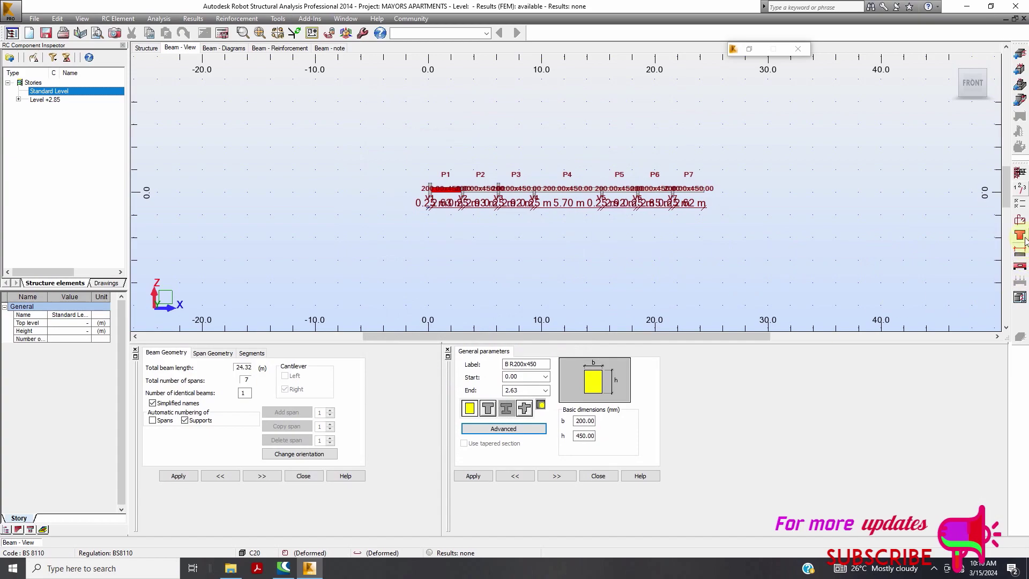
- Try a T-section for span P1 and adjust its advanced splice reinforcement option
click(553, 270)
click(488, 408)
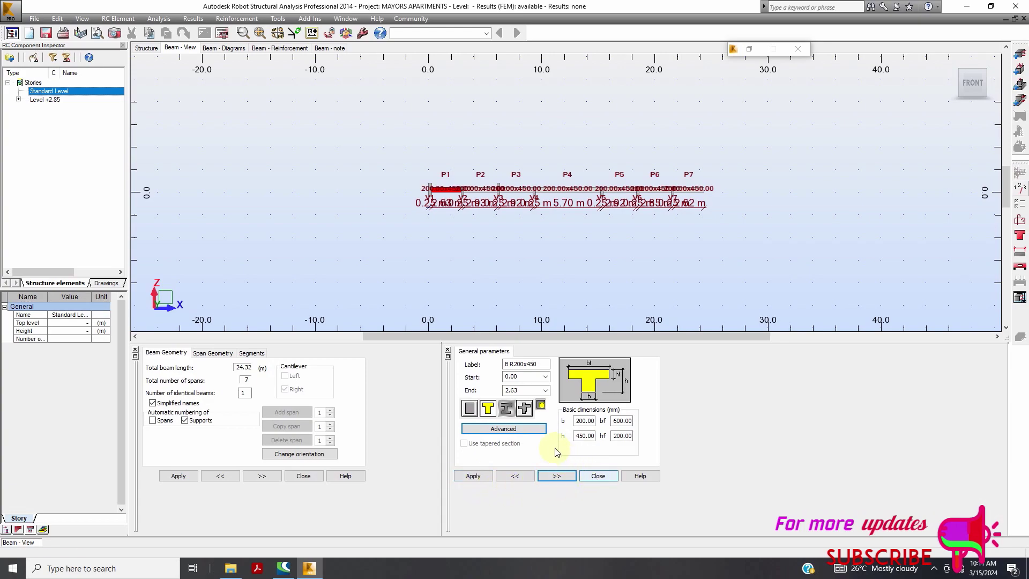
click(523, 429)
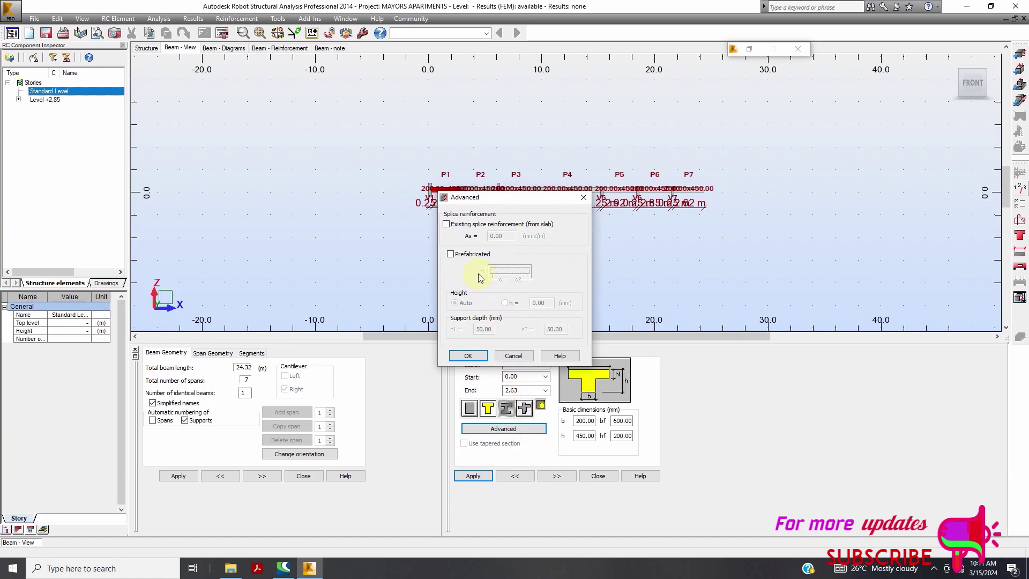
click(447, 225)
click(471, 356)
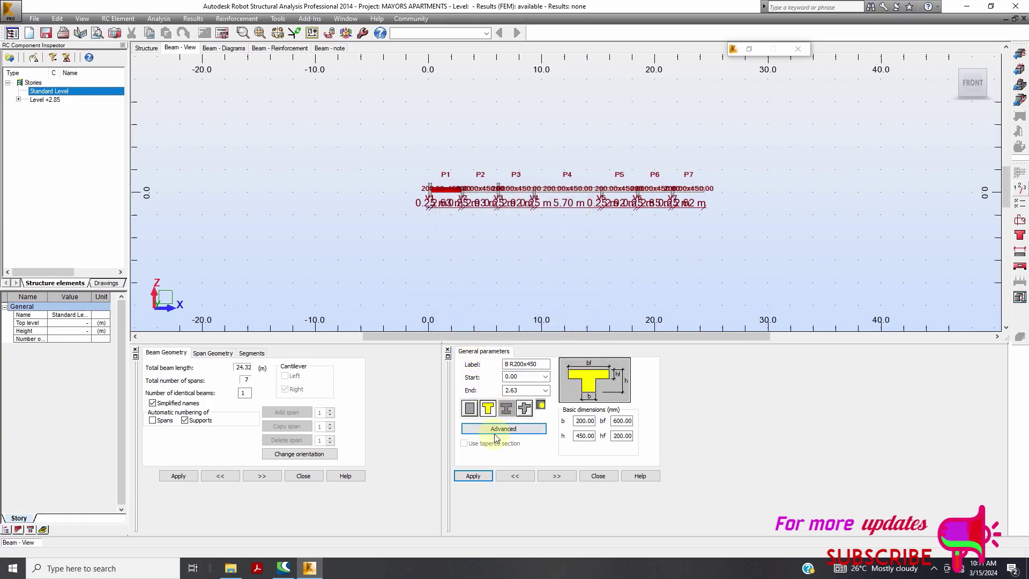
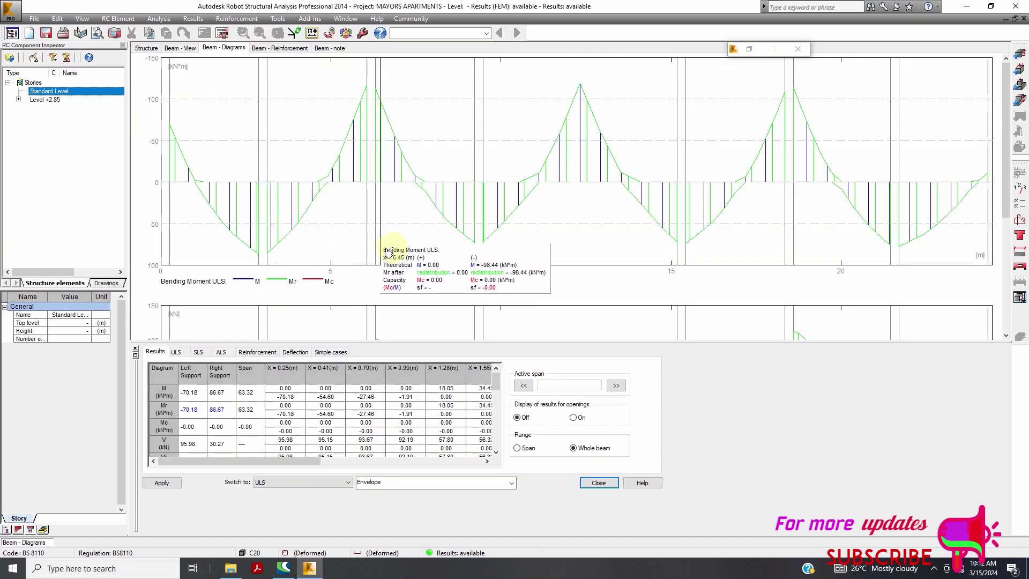
- Review the beam calculation note from the calculation results through the reinforcement and material survey sections
click(328, 50)
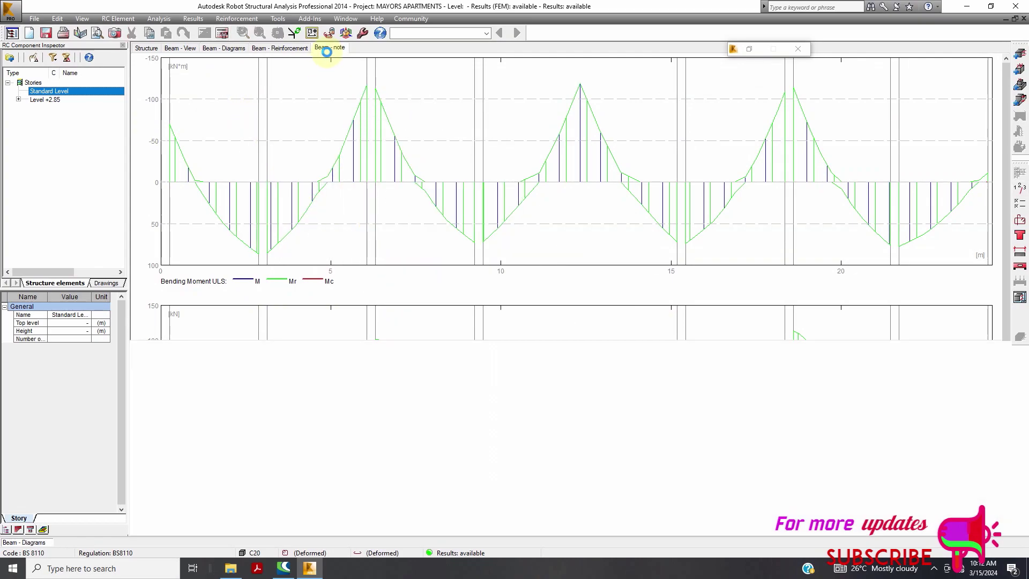
scroll(418, 322, down, 15)
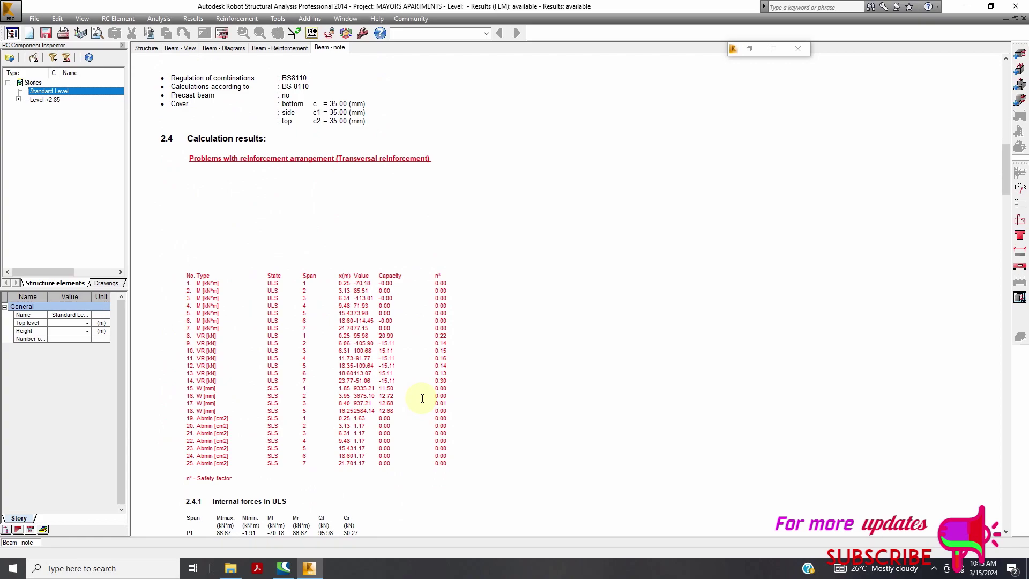
scroll(422, 399, down, 15)
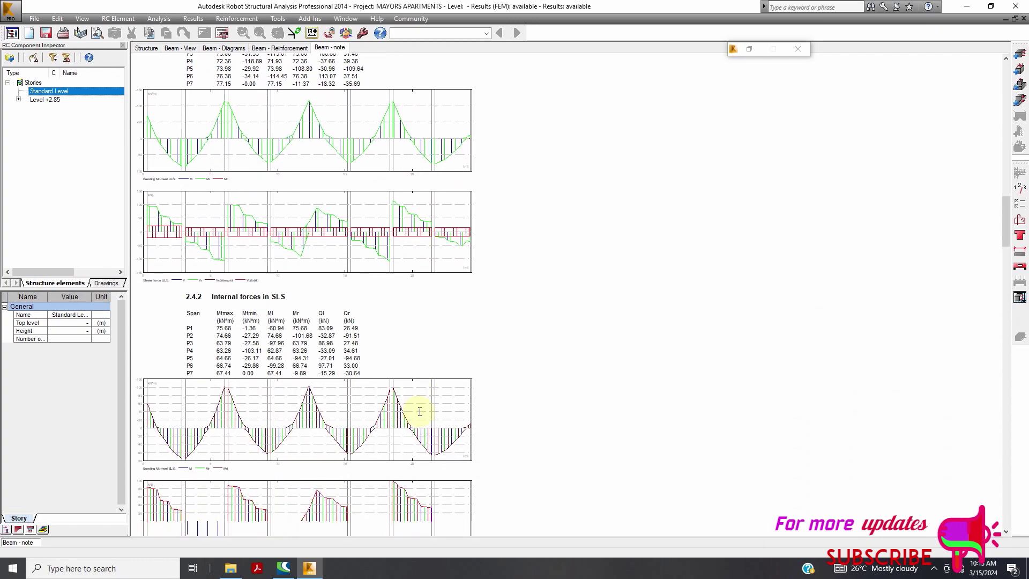
scroll(420, 411, down, 20)
scroll(420, 412, down, 20)
scroll(417, 414, down, 15)
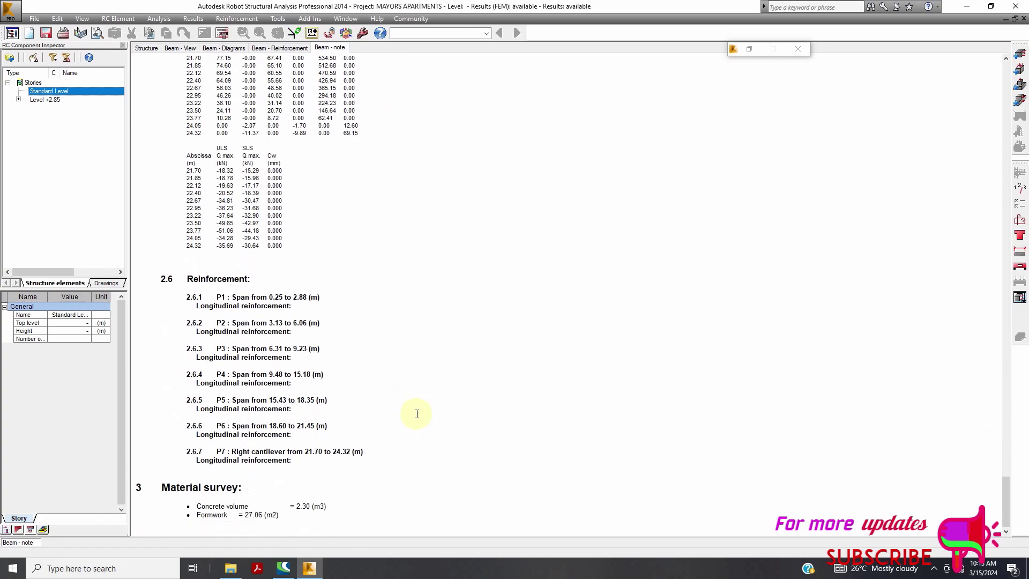
- Load the calculation options set "new" and set the longitudinal reinforcement steel grade to B500A
click(1020, 220)
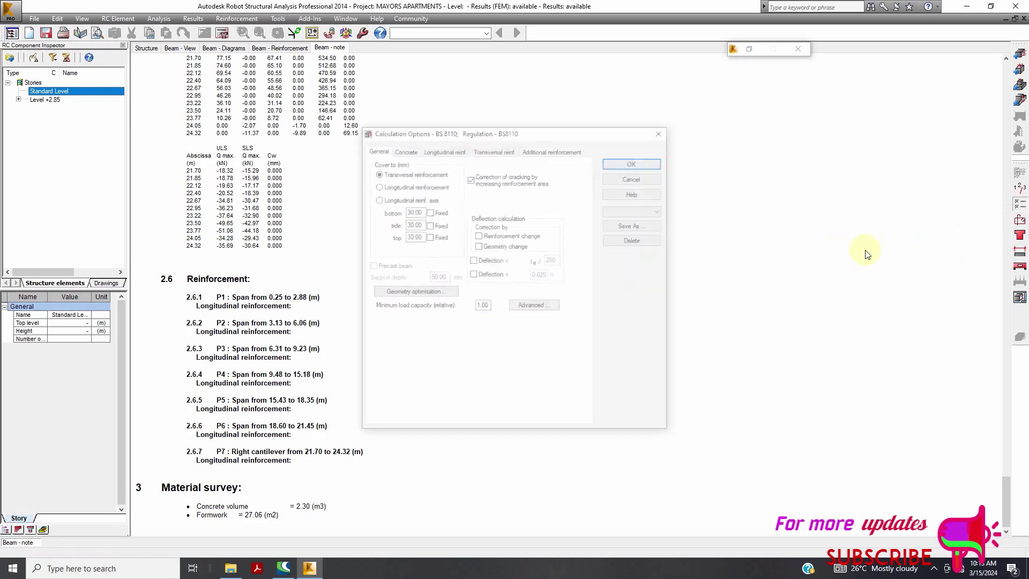
click(410, 153)
click(433, 151)
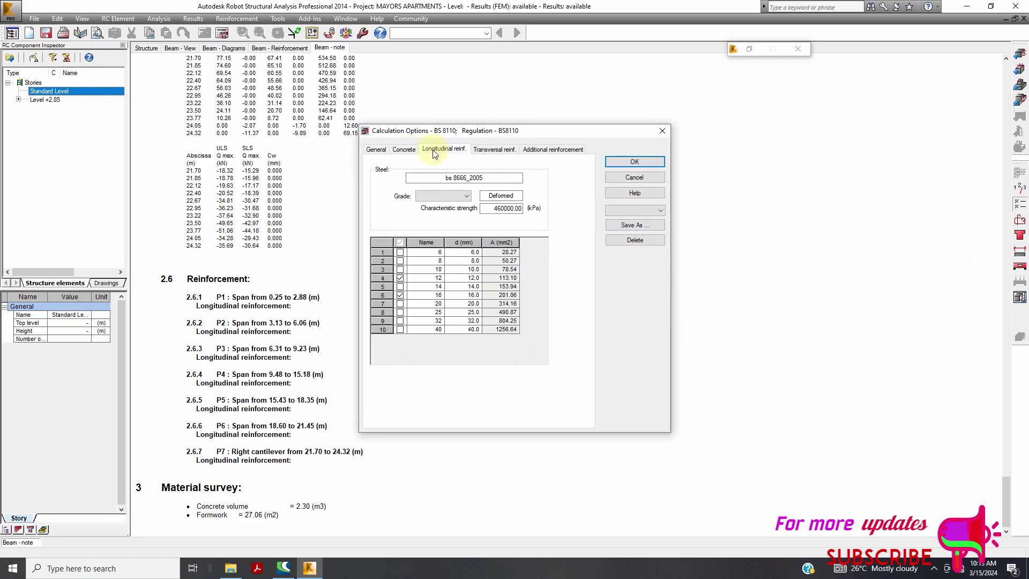
click(465, 196)
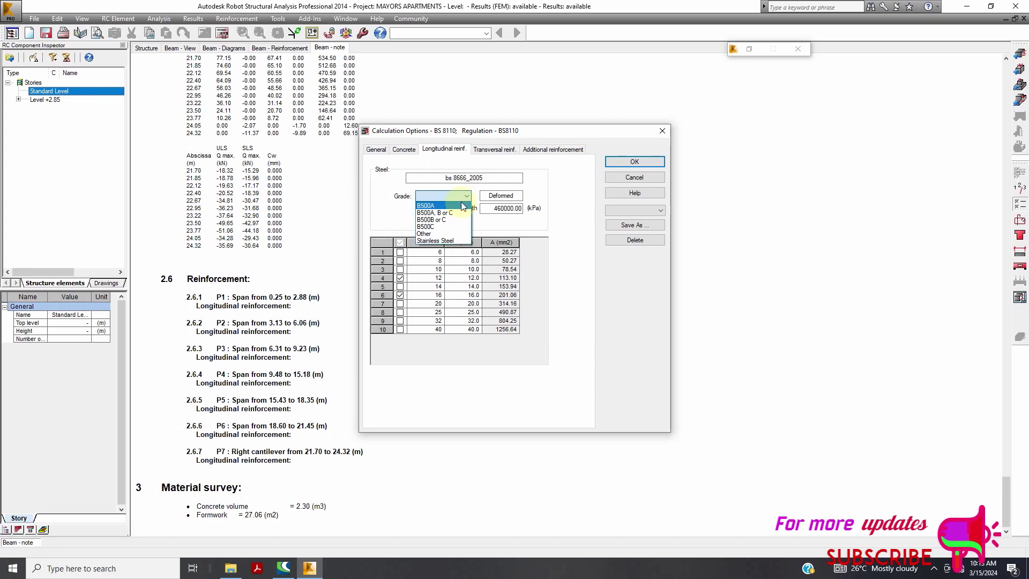
click(435, 205)
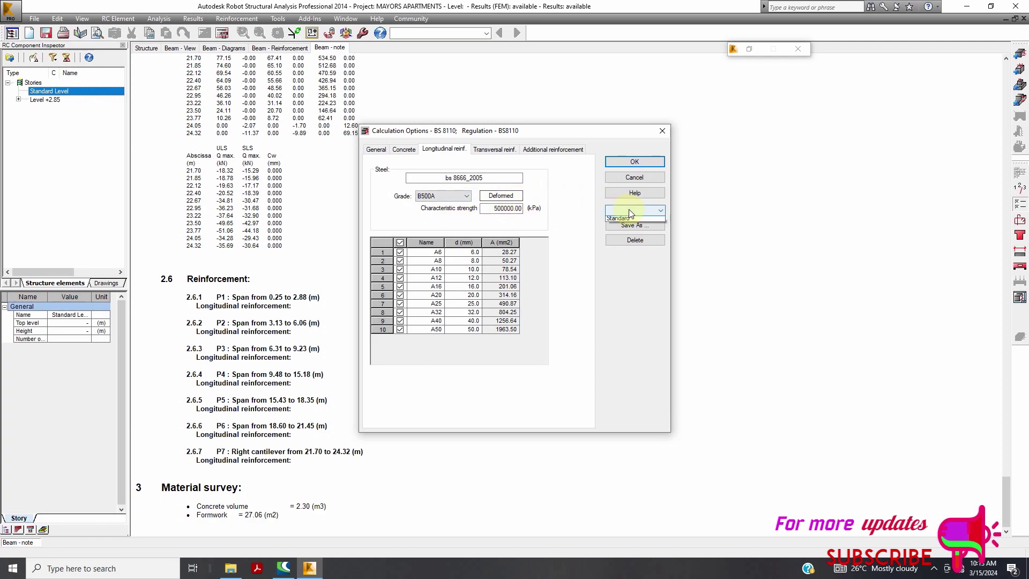
click(623, 224)
click(453, 196)
click(453, 208)
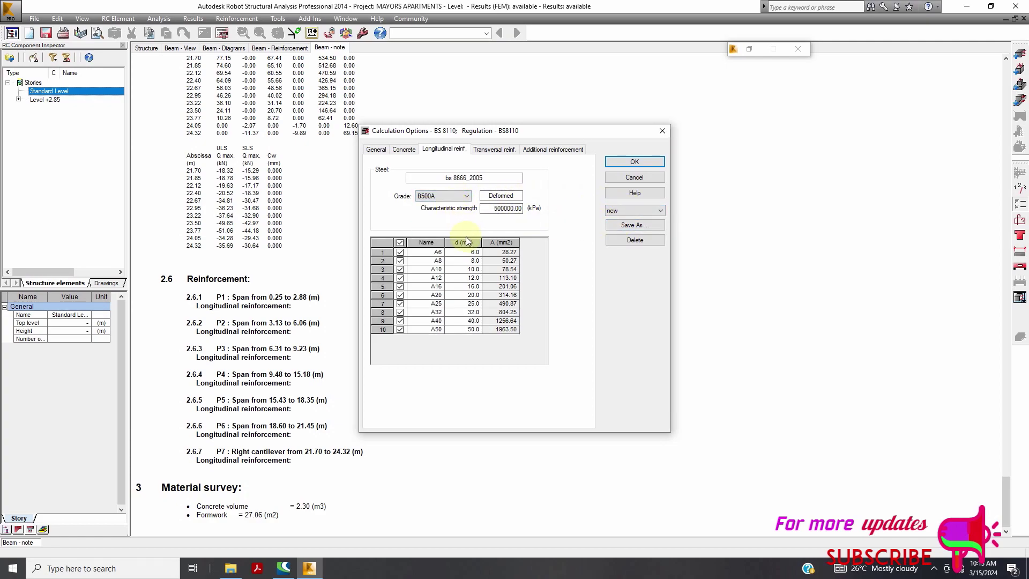
- Set the beam concrete to C30, check the transversal reinforcement settings, and accept the calculation options
click(404, 150)
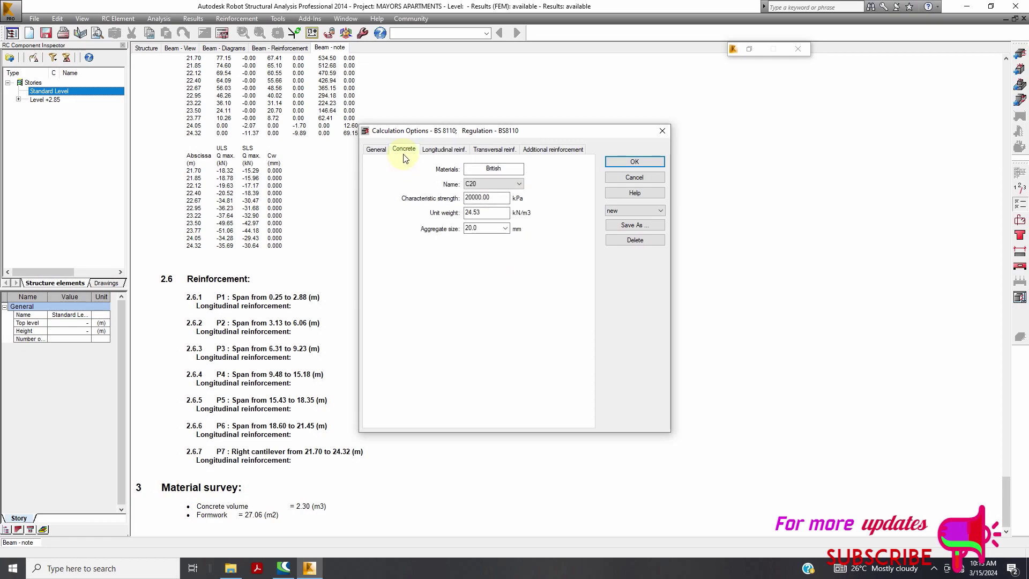
click(498, 184)
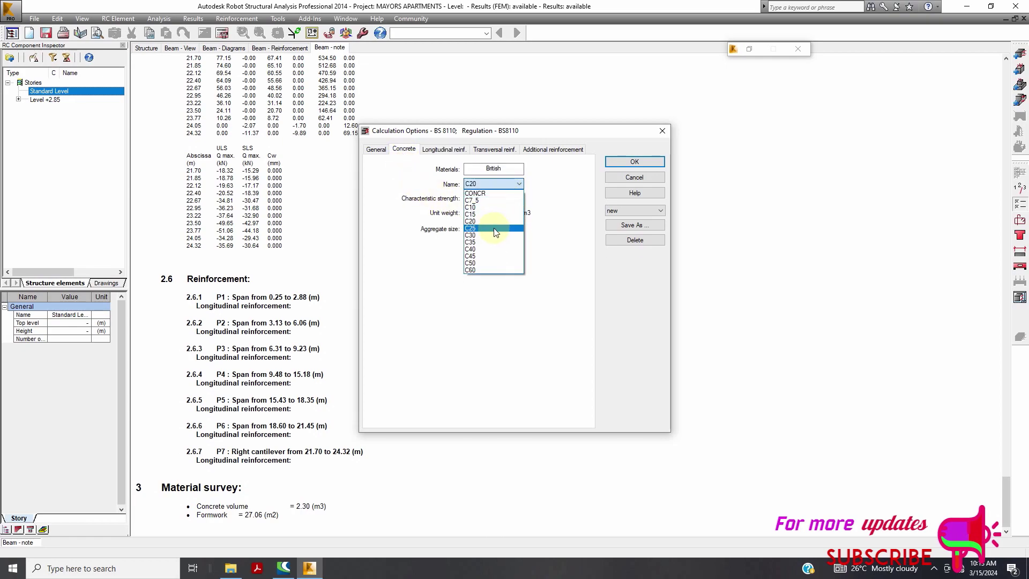
click(493, 238)
click(488, 150)
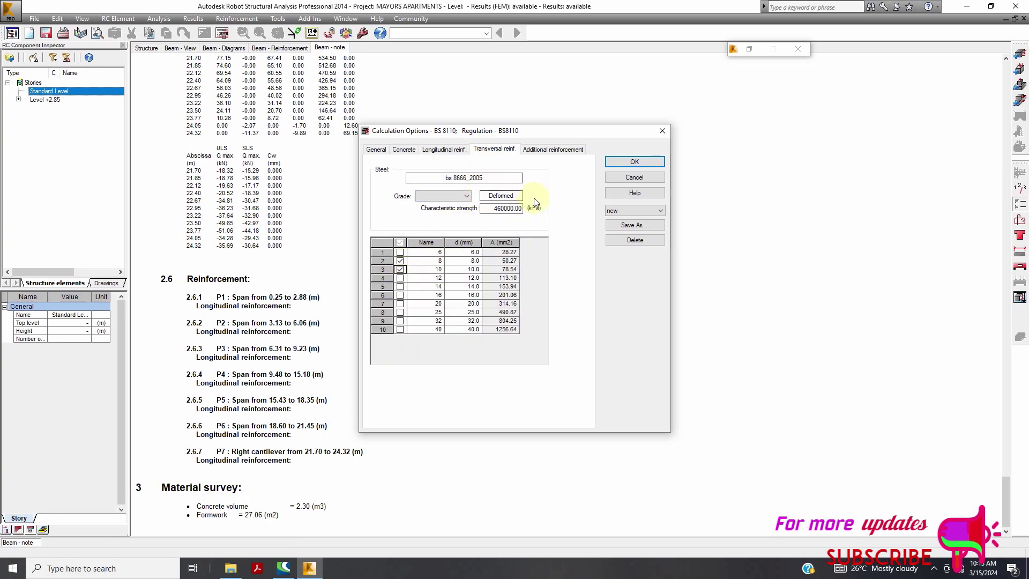
click(642, 162)
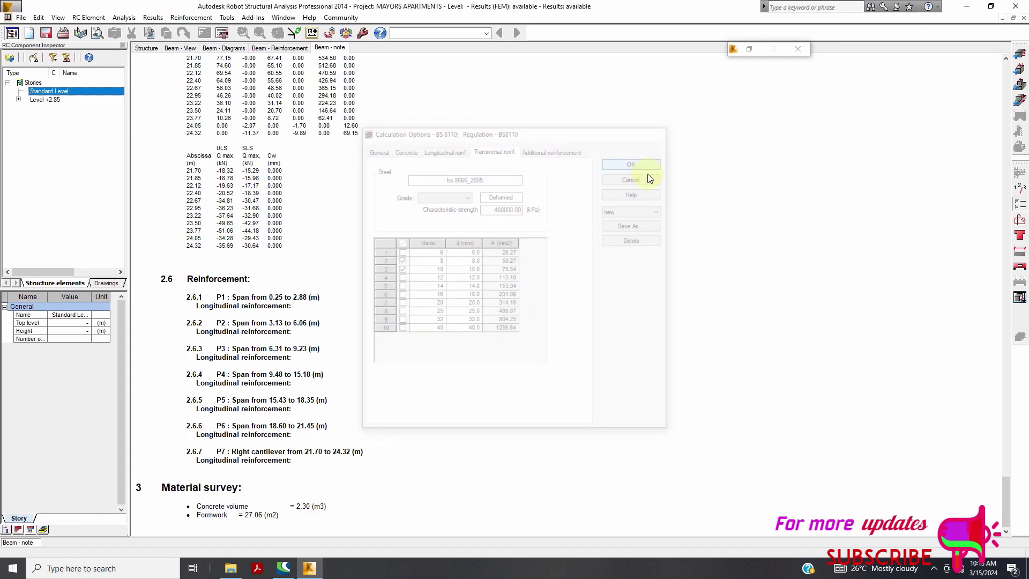
- Set the maximum number of layers to 3 for both bottom and top reinforcement in the reinforcement pattern
click(1020, 221)
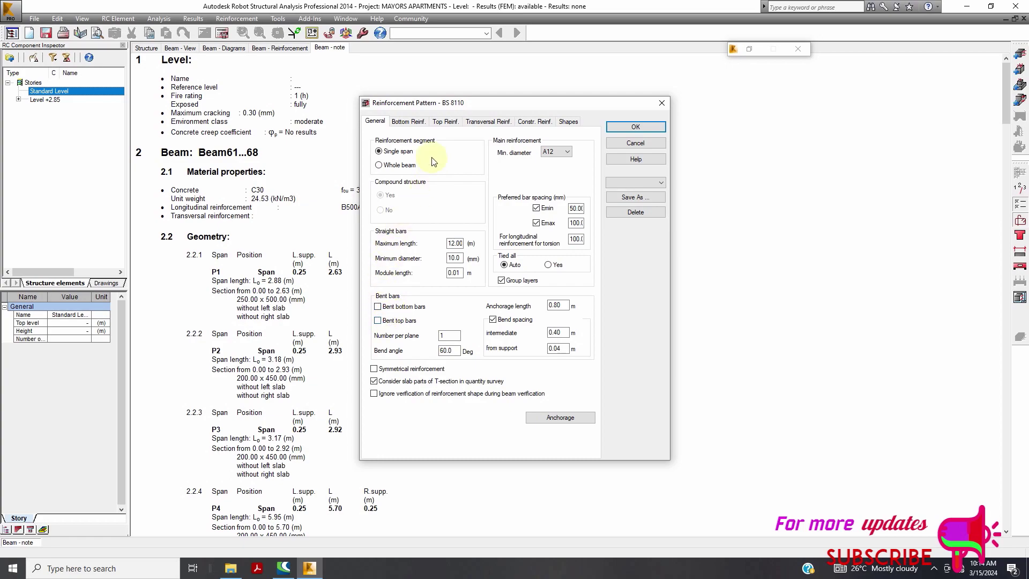
click(418, 122)
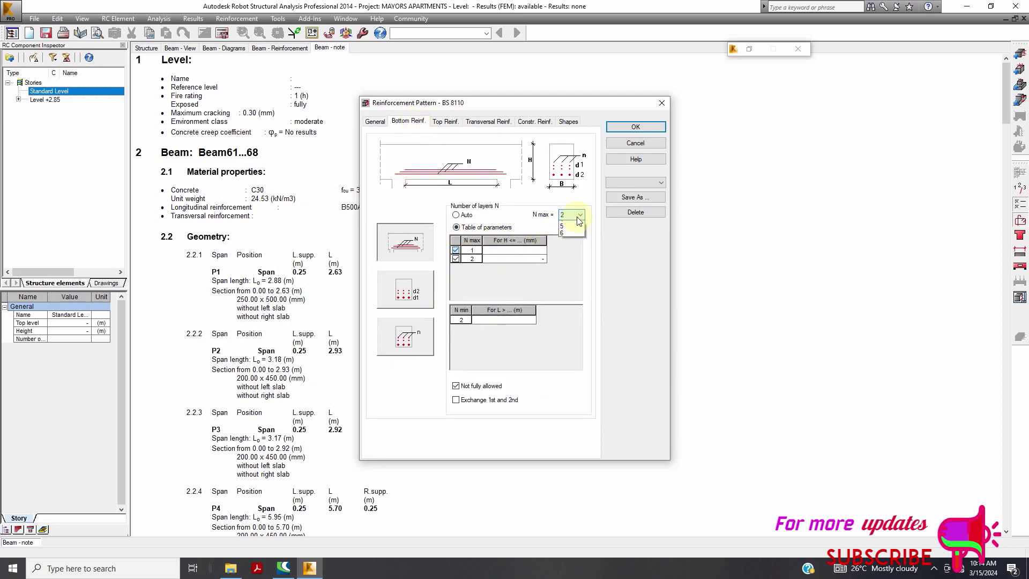
click(570, 237)
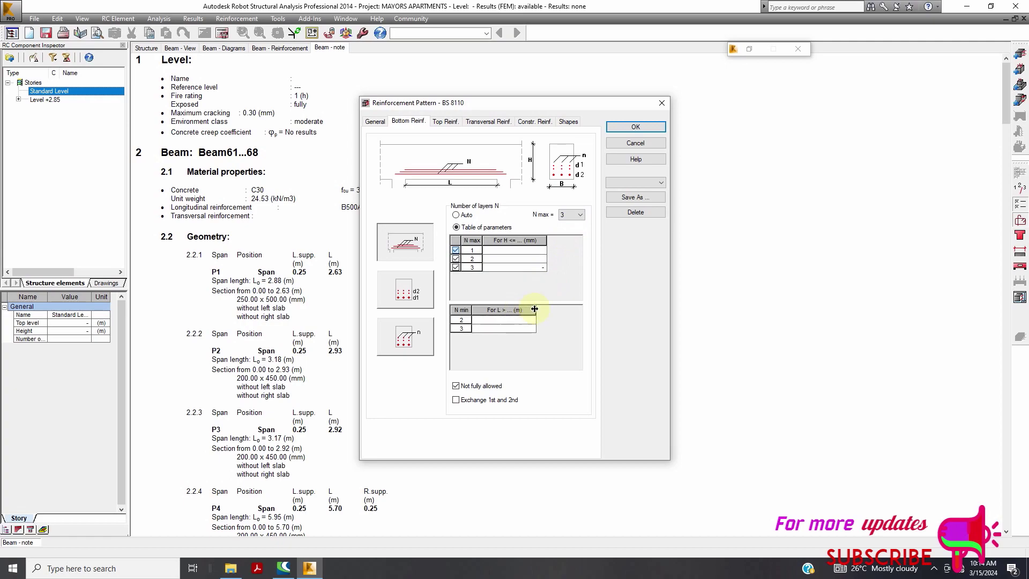
click(450, 122)
click(572, 214)
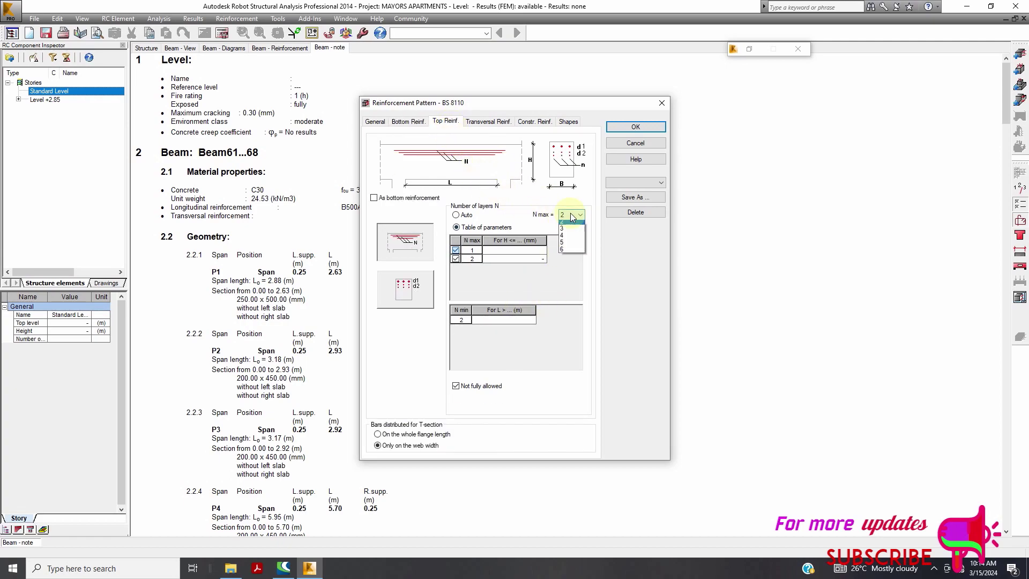
click(569, 244)
key(Down)
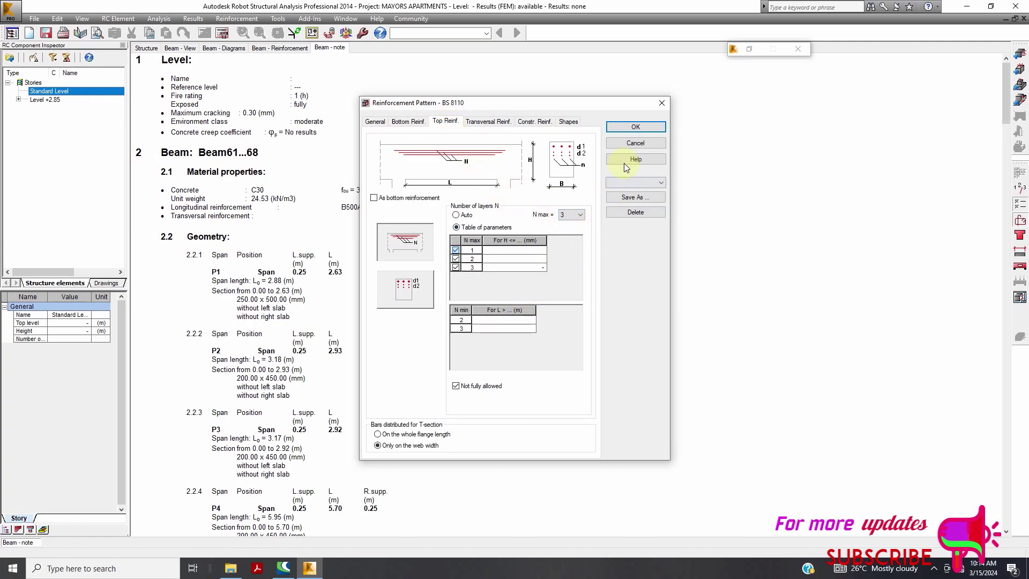
click(635, 127)
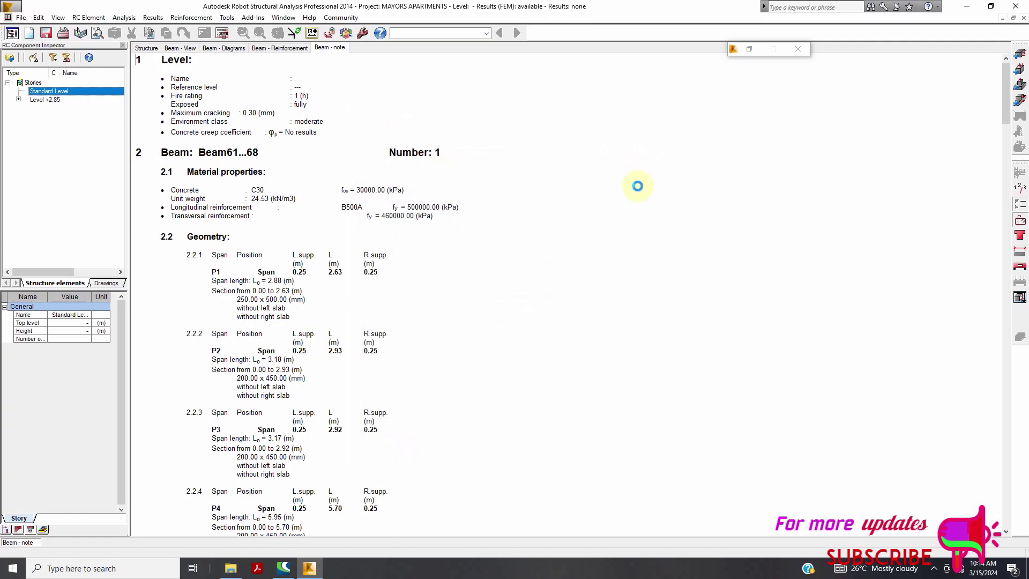
click(221, 34)
click(552, 334)
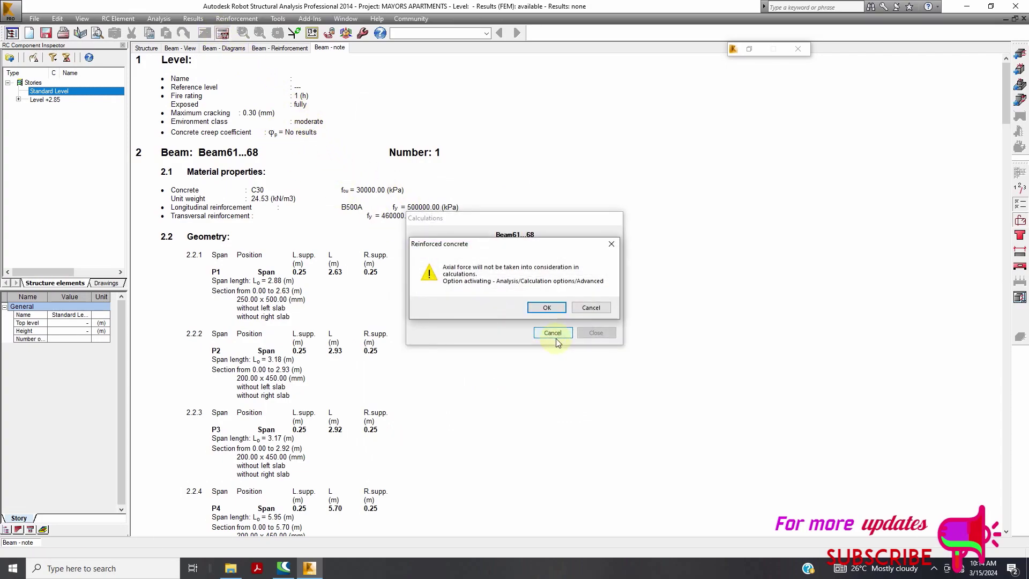
click(595, 308)
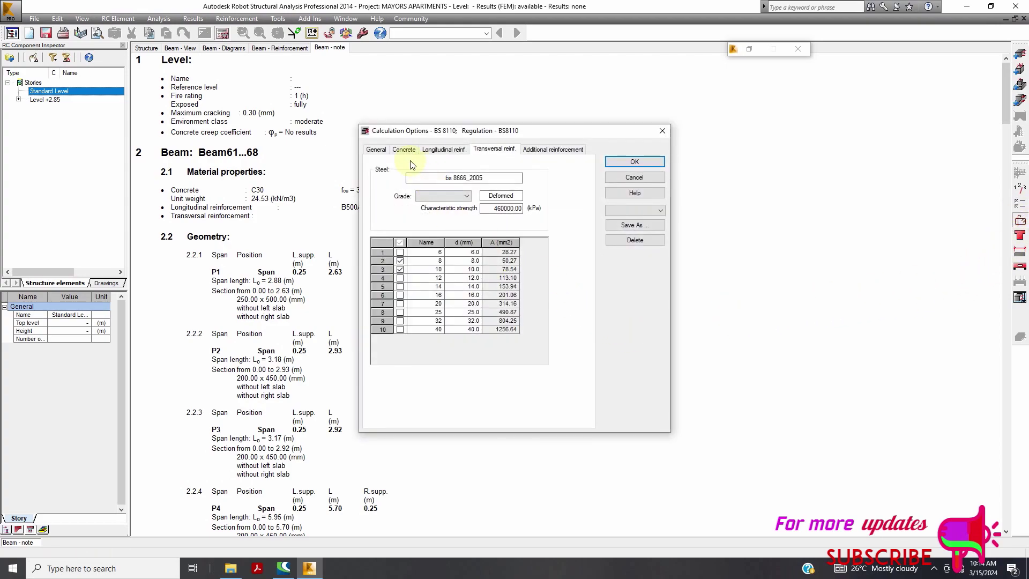
- Enable taking axial force into account in the advanced beam calculation options
click(376, 149)
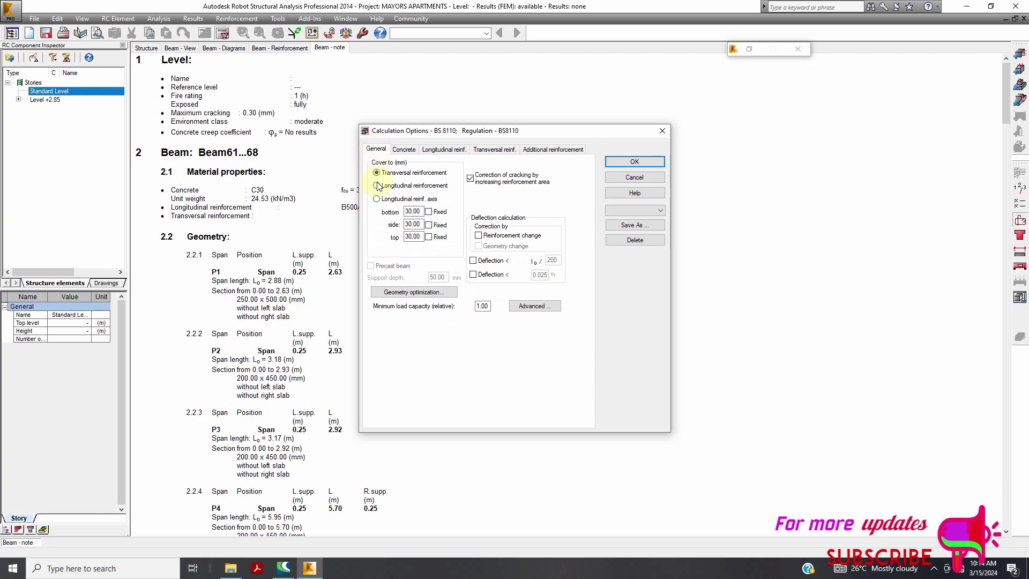
click(533, 306)
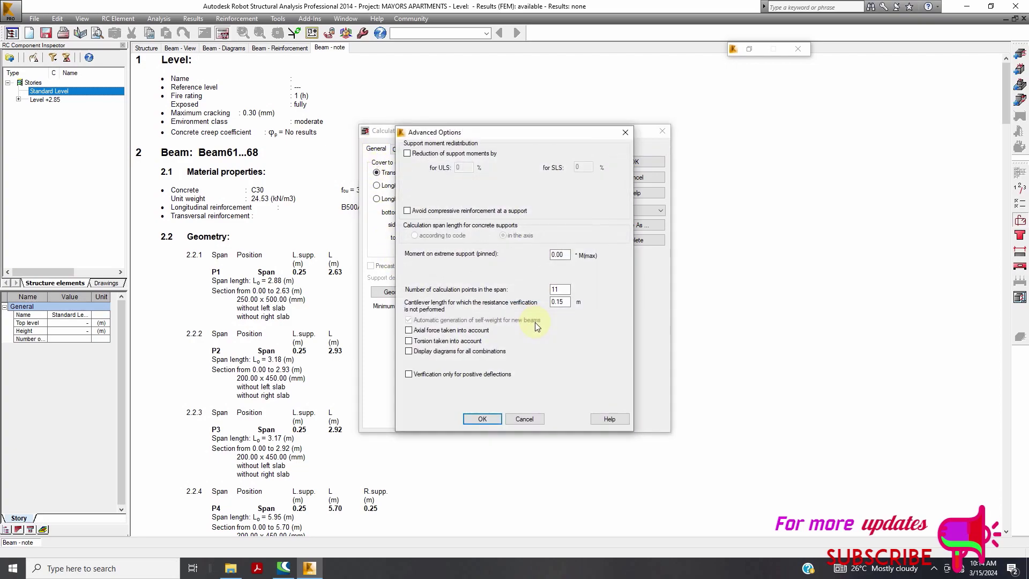
click(410, 330)
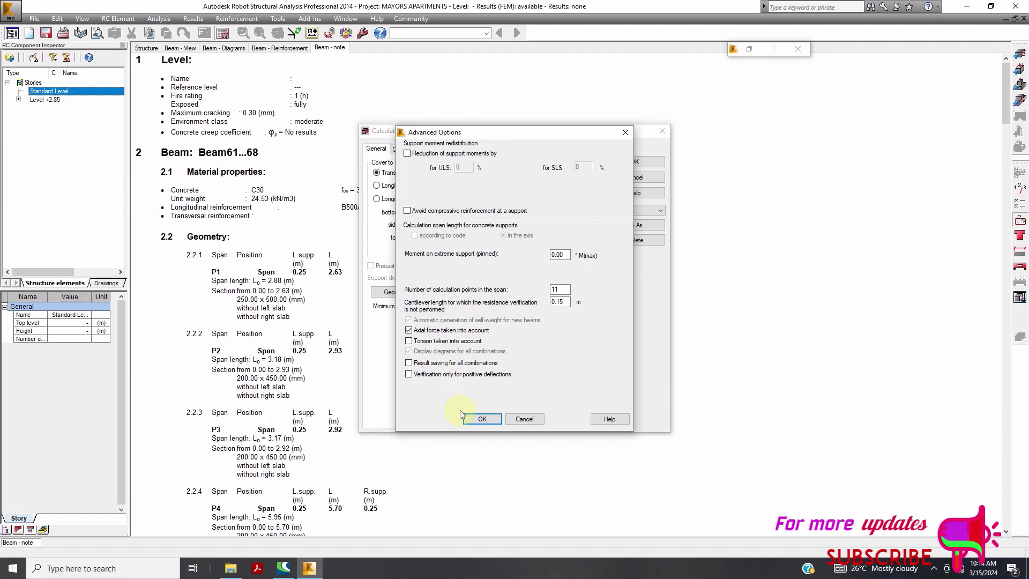
click(479, 419)
click(627, 162)
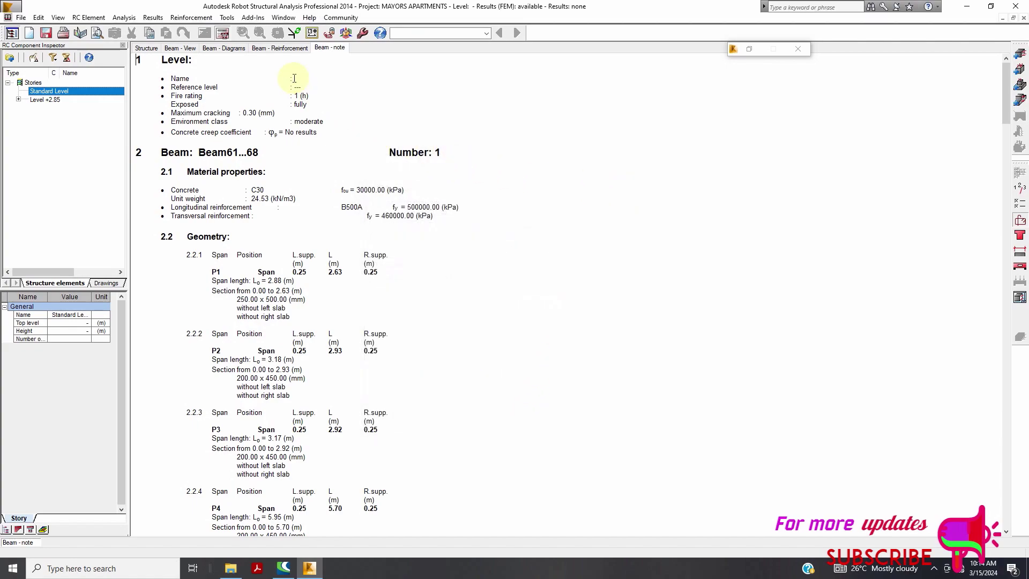
- Run the beam reinforcement calculation, check the geometry in the calculation note, and open the beam diagrams
click(227, 37)
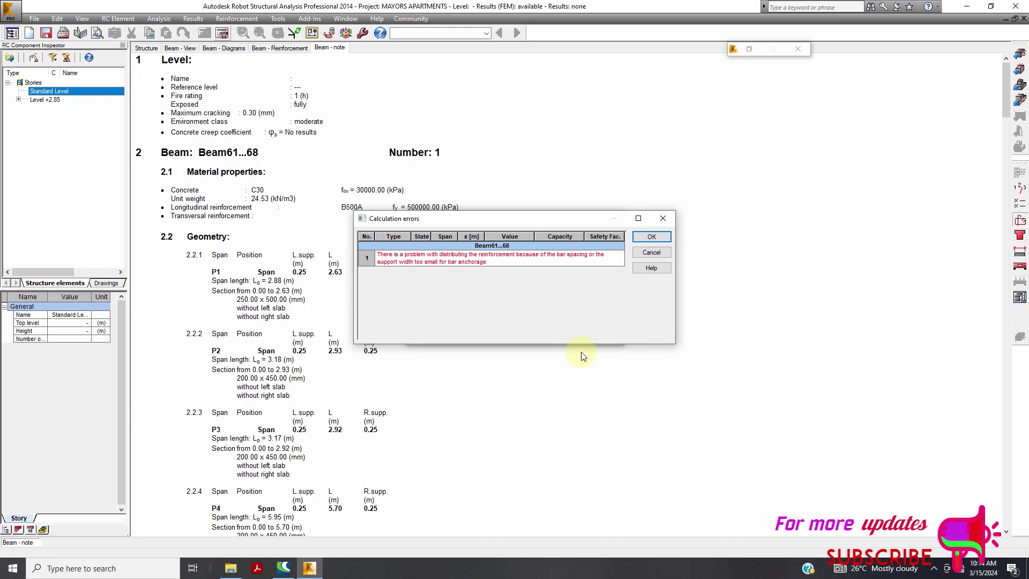
click(652, 237)
scroll(428, 263, down, 5)
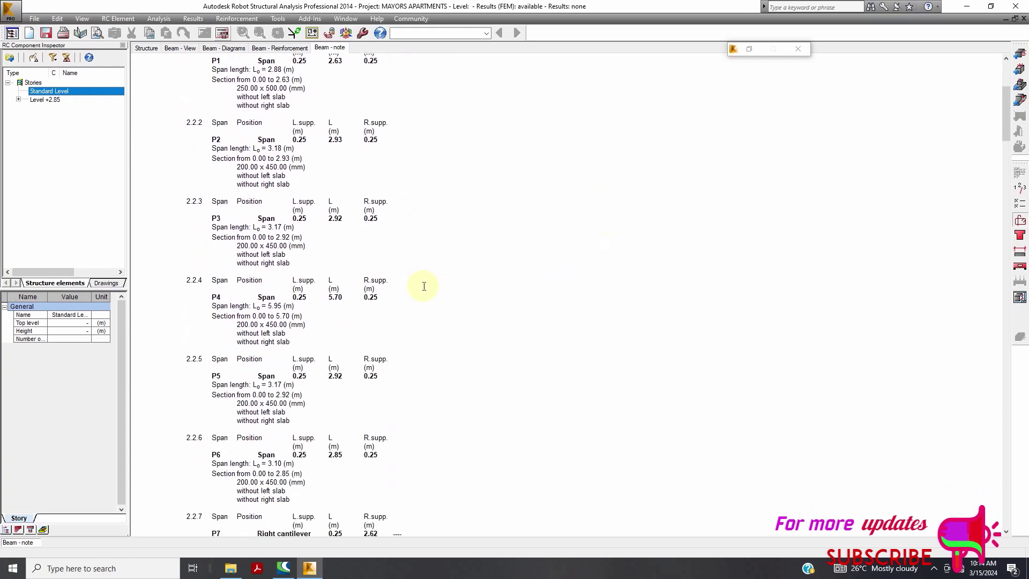
scroll(295, 139, up, 1)
click(224, 48)
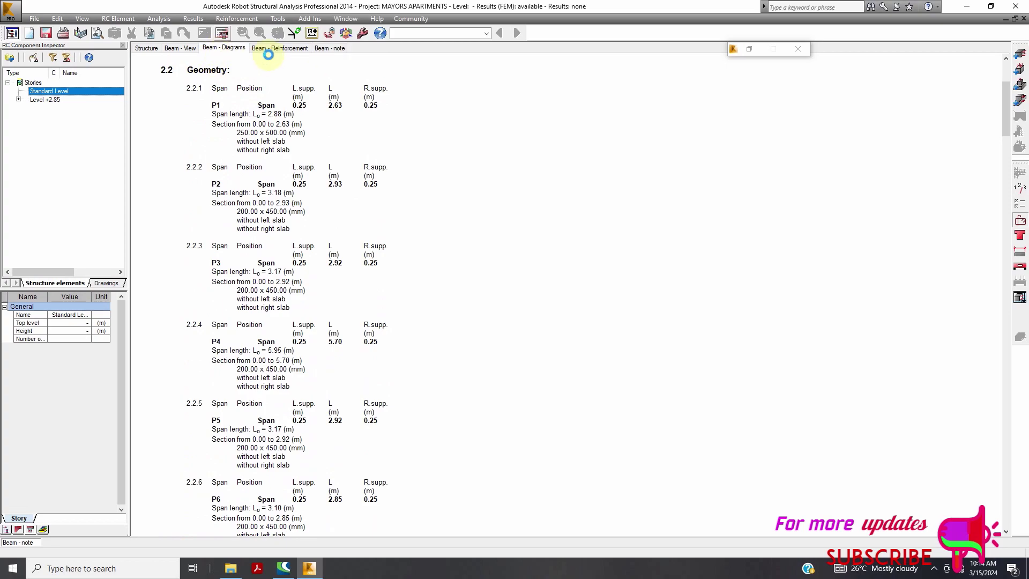
- Inspect the beam's 3D reinforcement view closely from several angles to see which bars are present
click(276, 48)
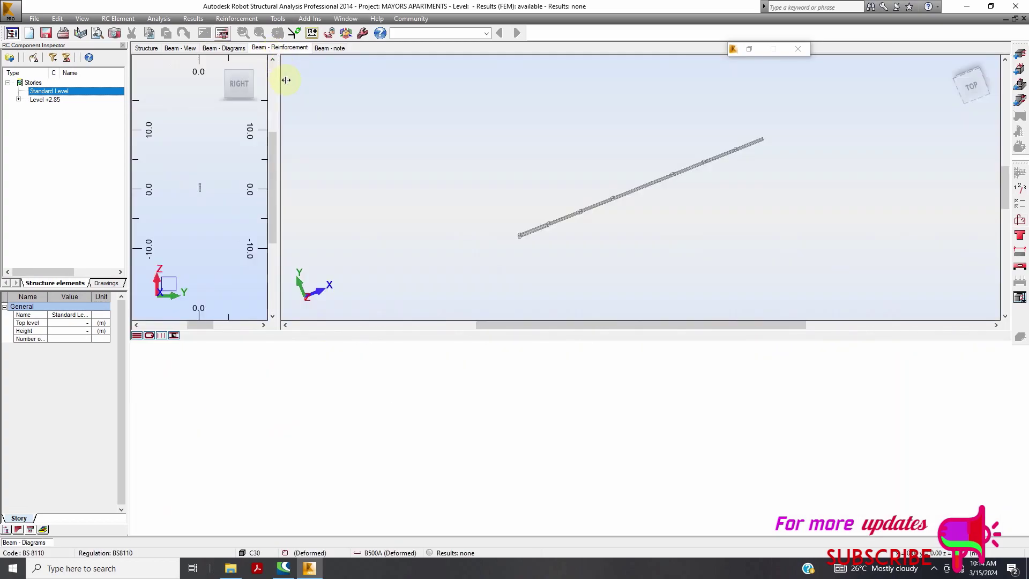
scroll(555, 217, up, 4)
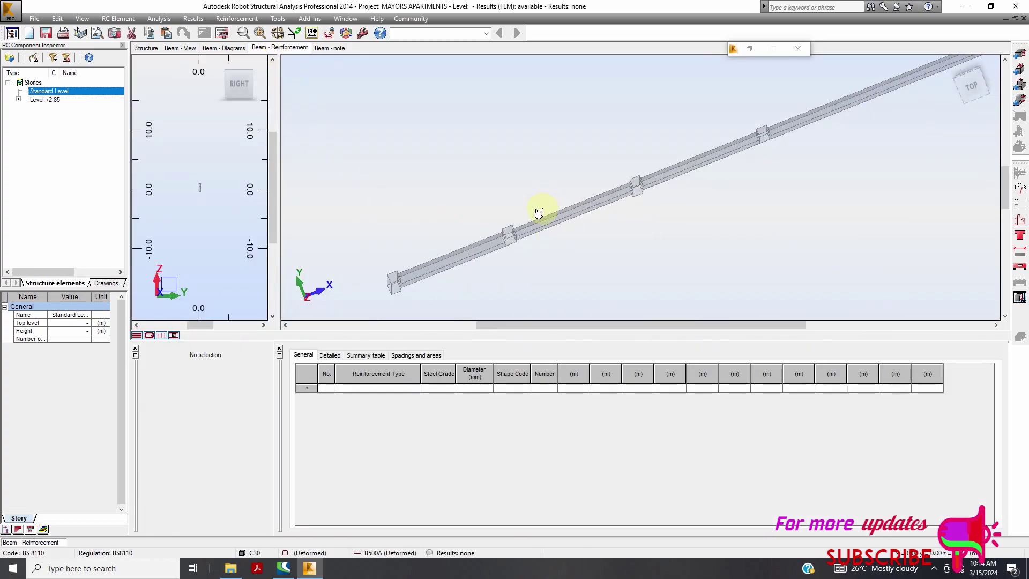
shift+middle_drag(554, 217, 701, 184)
click(971, 94)
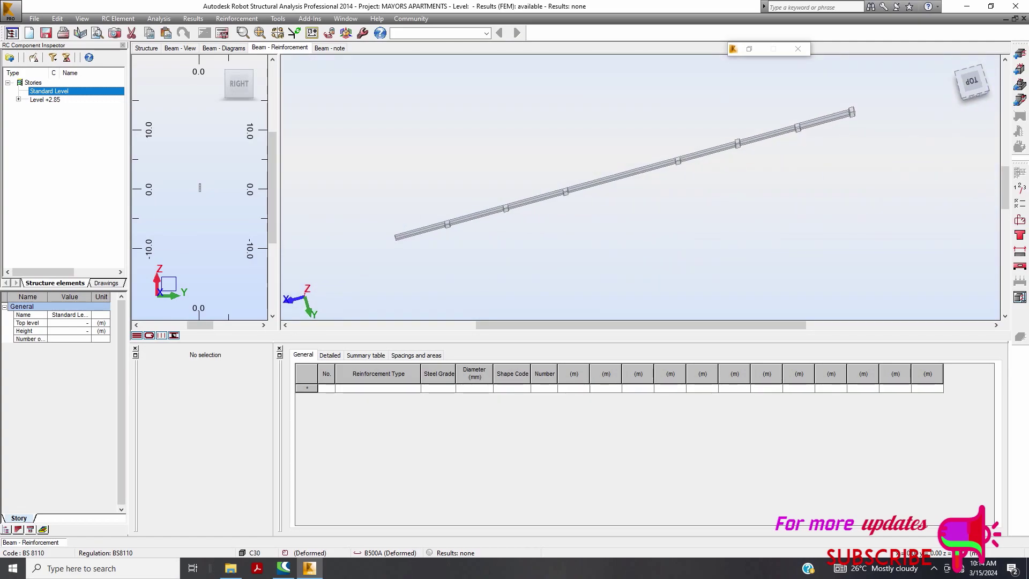
scroll(504, 207, up, 3)
scroll(434, 220, up, 5)
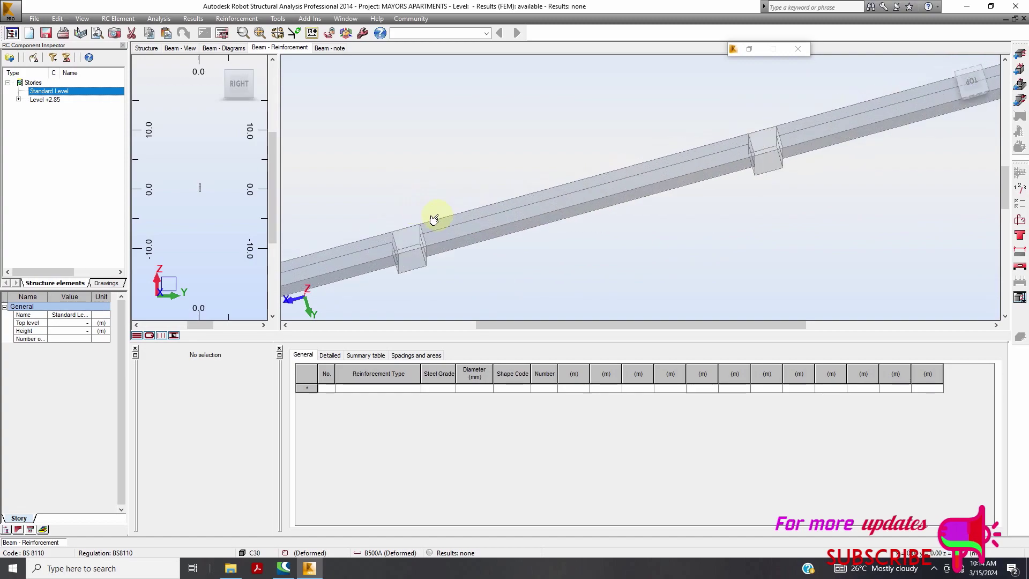
scroll(440, 226, down, 3)
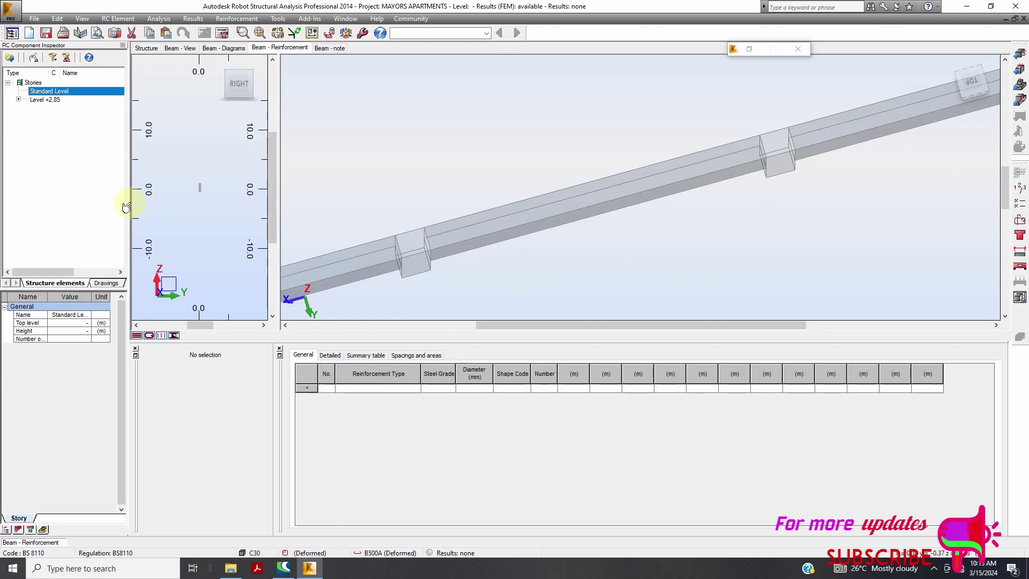
- Return to the structure geometry layout and delete ULS and SLS combination cases 5 to 24 from the load types, keeping DL1, DL2, LL1 and WIND1
click(487, 33)
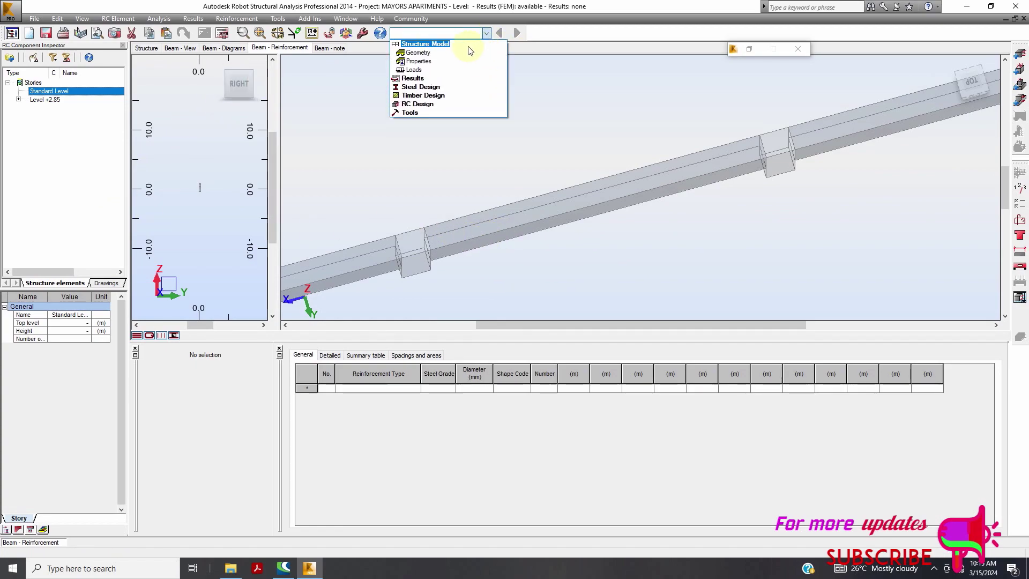
click(421, 53)
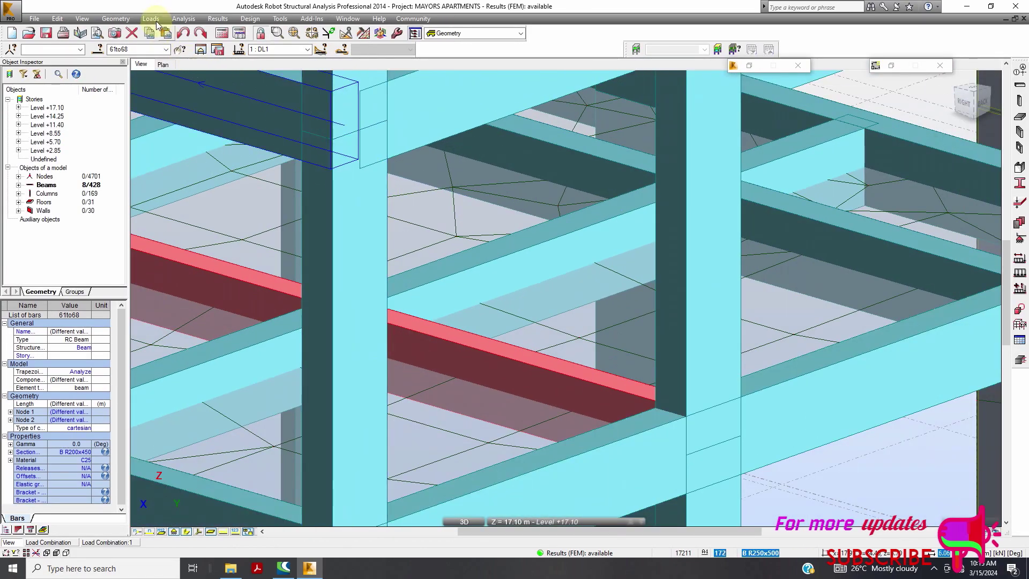
click(151, 19)
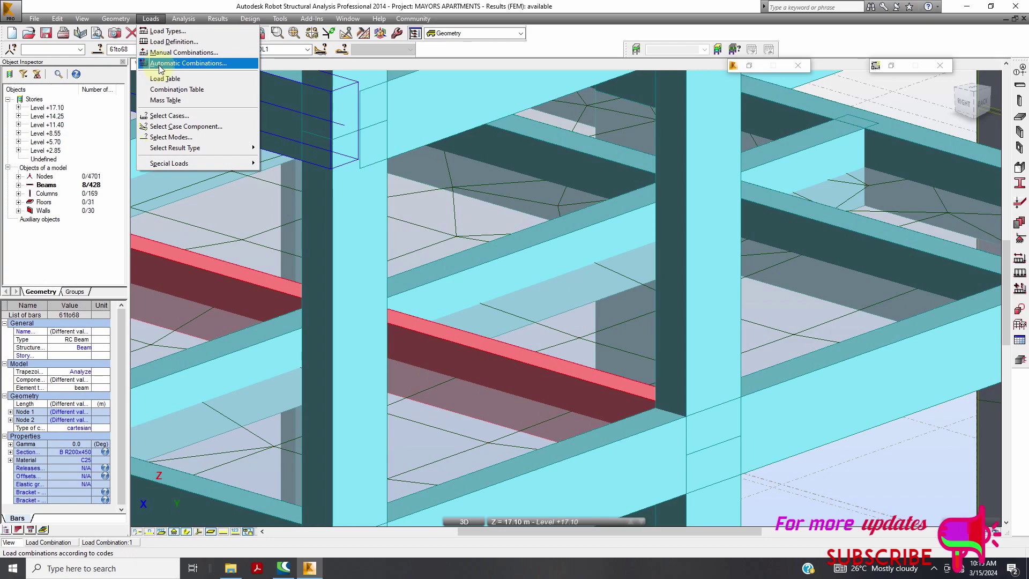
click(168, 31)
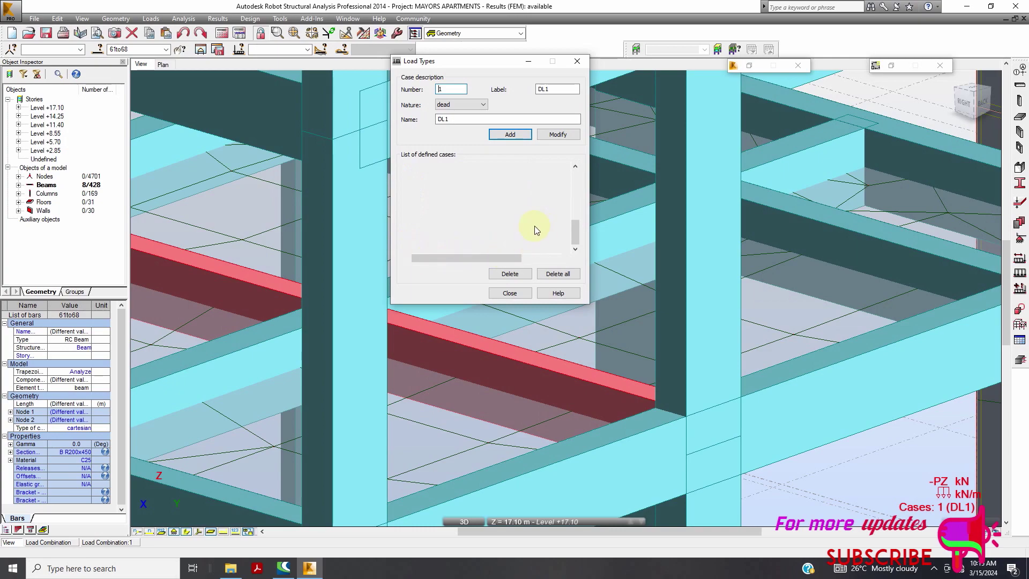
click(510, 273)
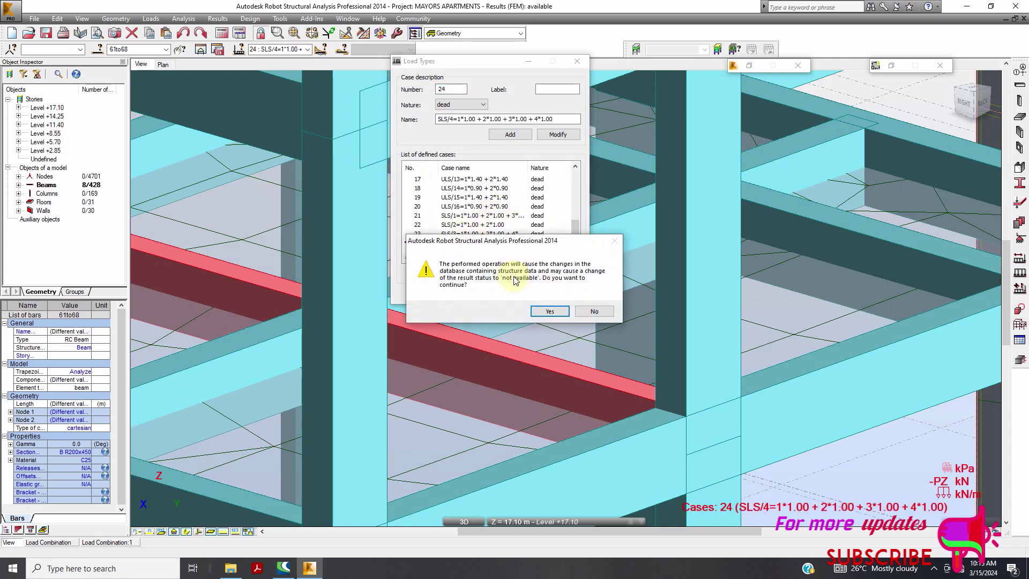
click(550, 311)
click(509, 274)
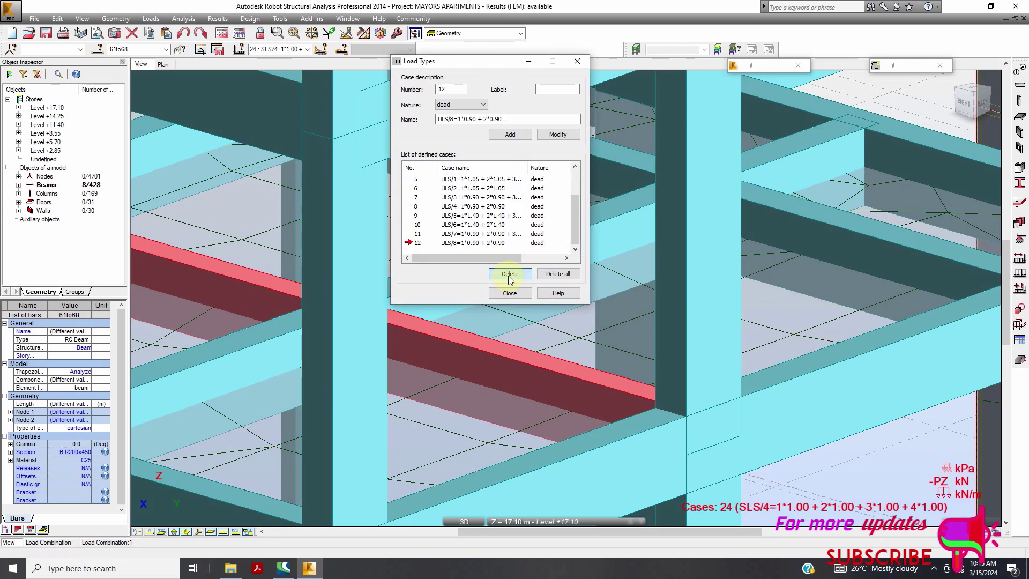
click(509, 274)
click(509, 274)
click(509, 274)
click(509, 274)
click(509, 274)
click(508, 274)
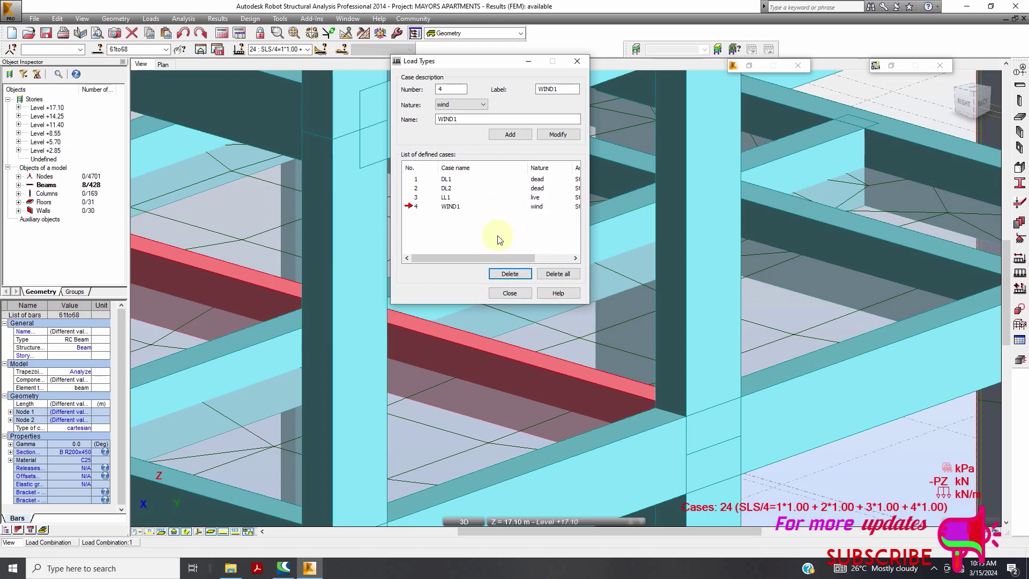
click(513, 293)
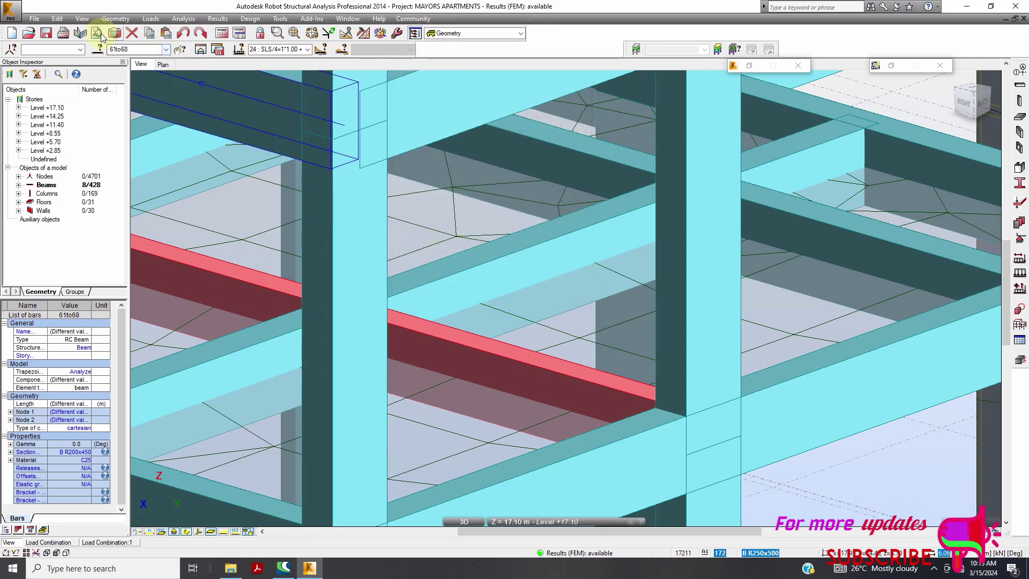
- Run the structural analysis of the model, continuing past the isolated node and instability warnings
click(220, 33)
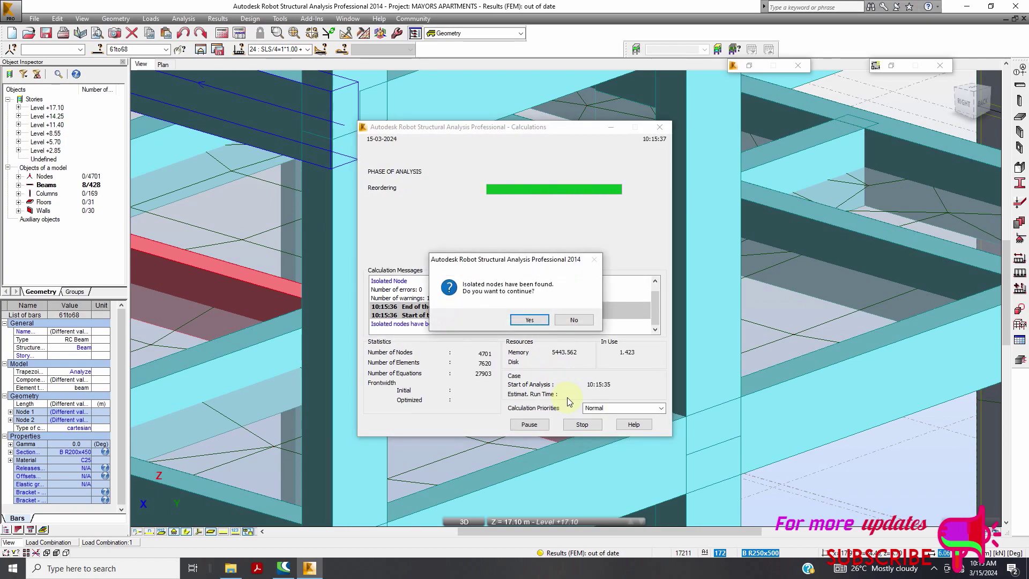
click(535, 320)
click(535, 320)
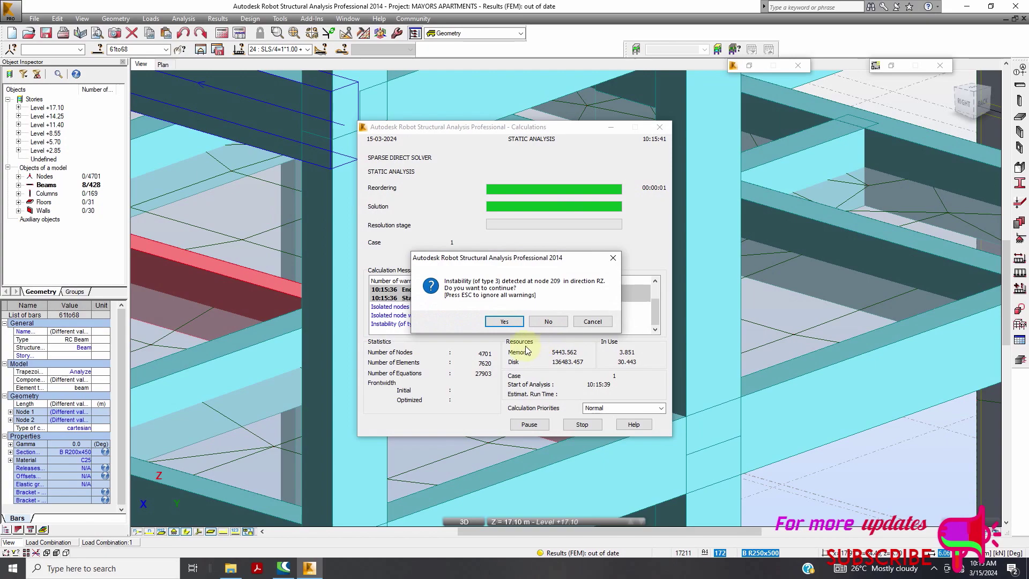
click(504, 324)
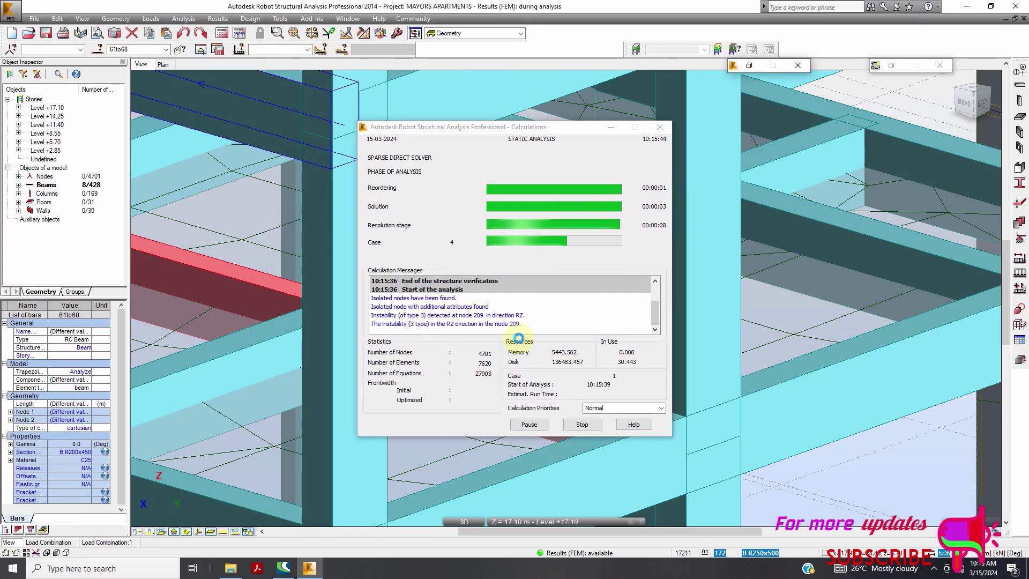
- Transfer selected beams 61to68 to the provided RC reinforcement design using simple cases, grouped according to story
scroll(526, 305, down, 2)
click(250, 19)
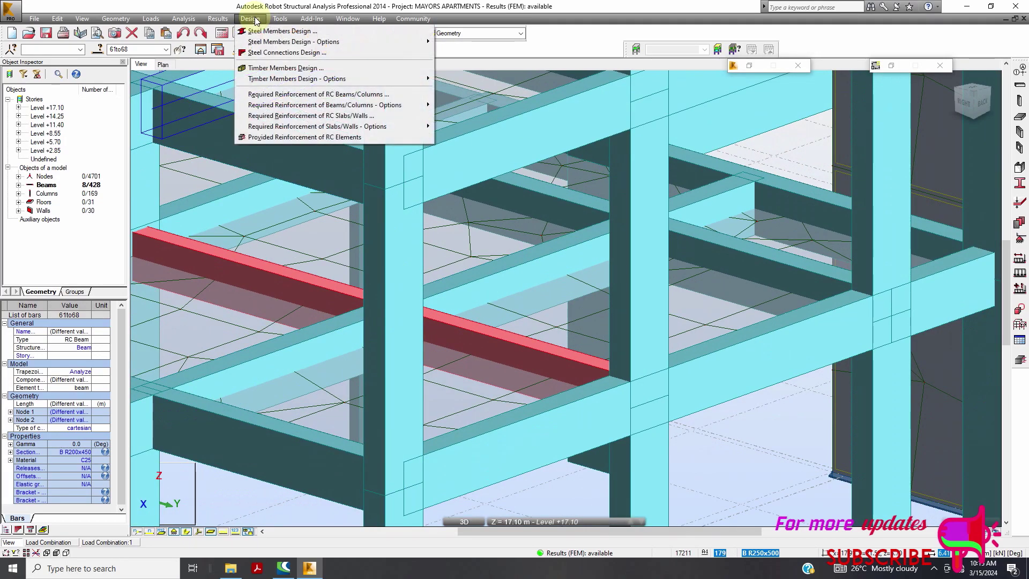
click(295, 138)
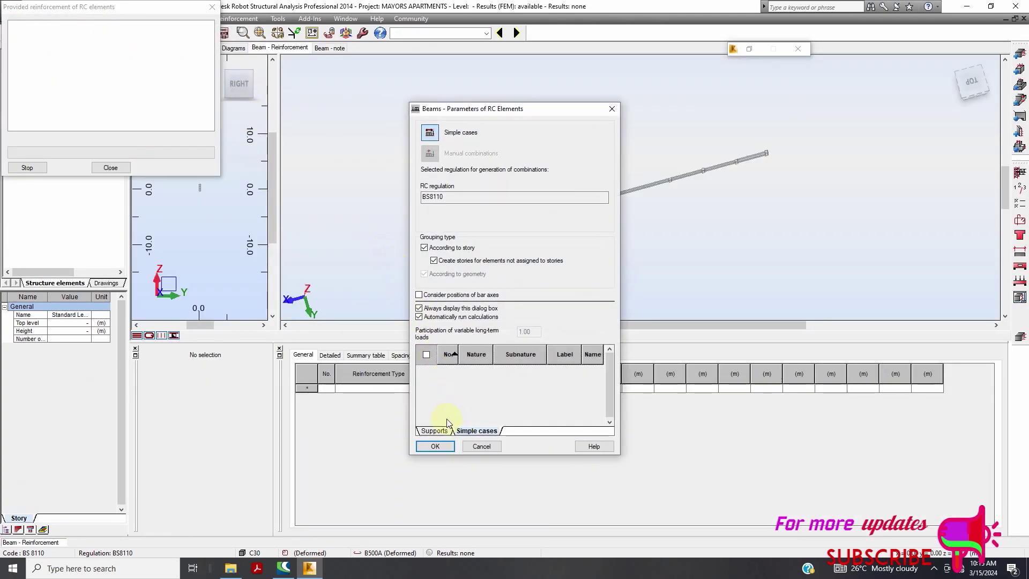
click(436, 447)
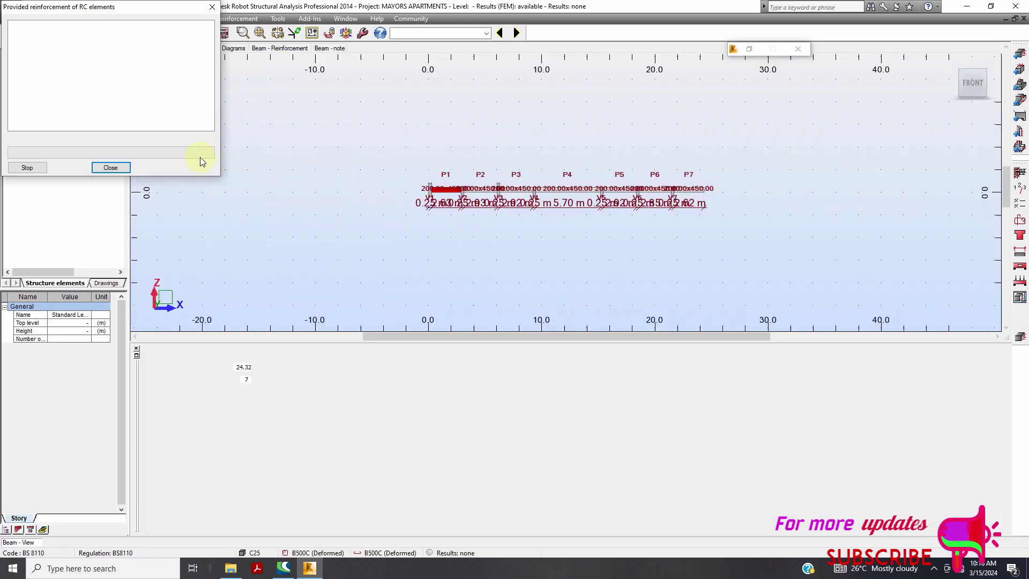
- Run the beam reinforcement calculation and dismiss the calculation errors list
click(222, 32)
click(539, 336)
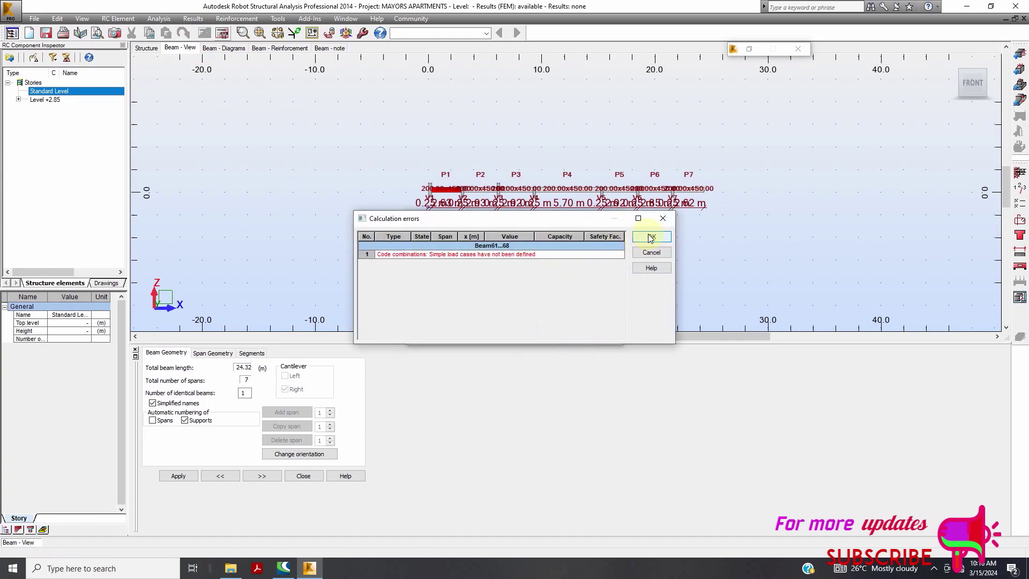
click(650, 239)
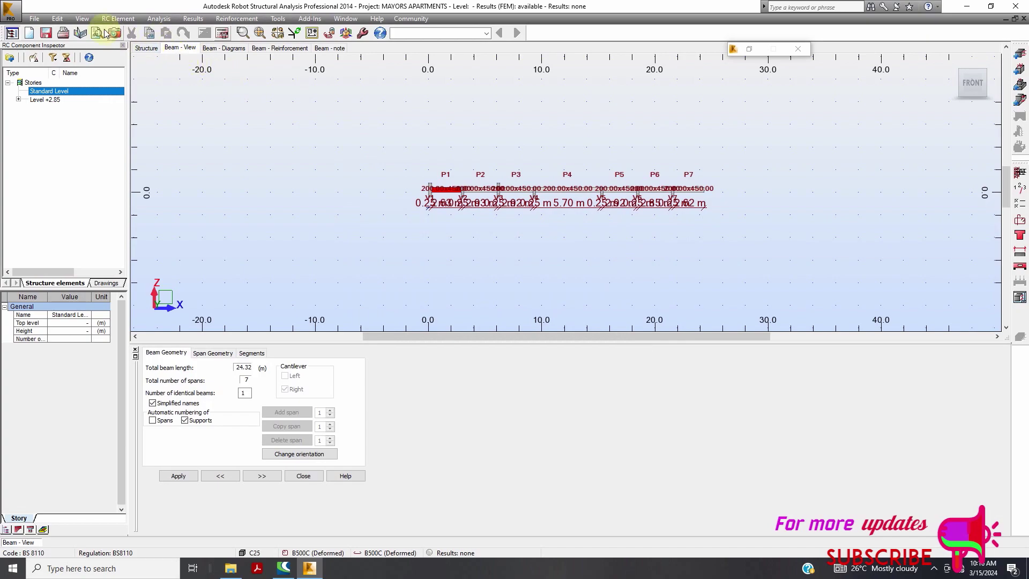
- Return to the structure model and open the automatic load case code combinations
click(485, 35)
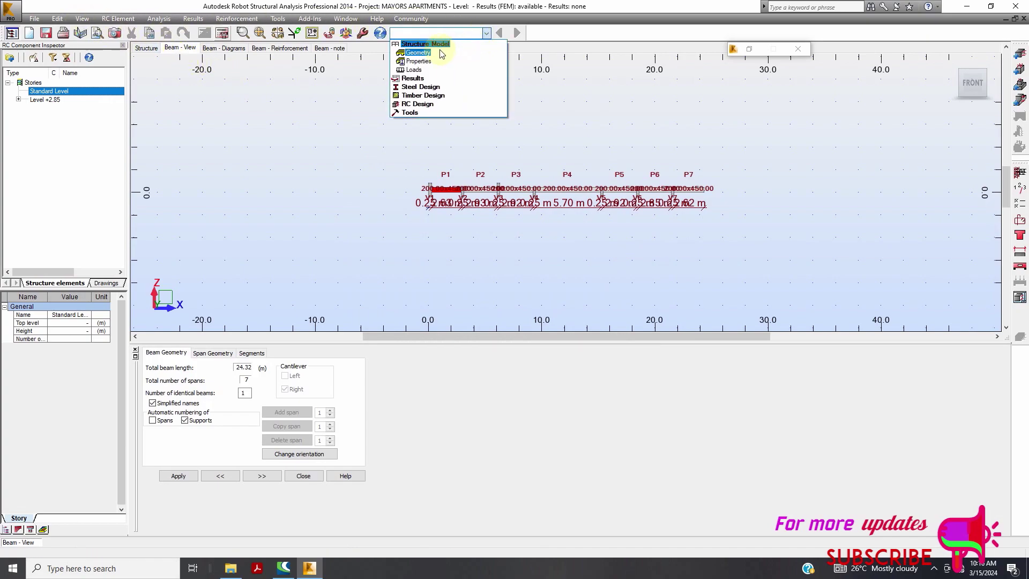
click(417, 42)
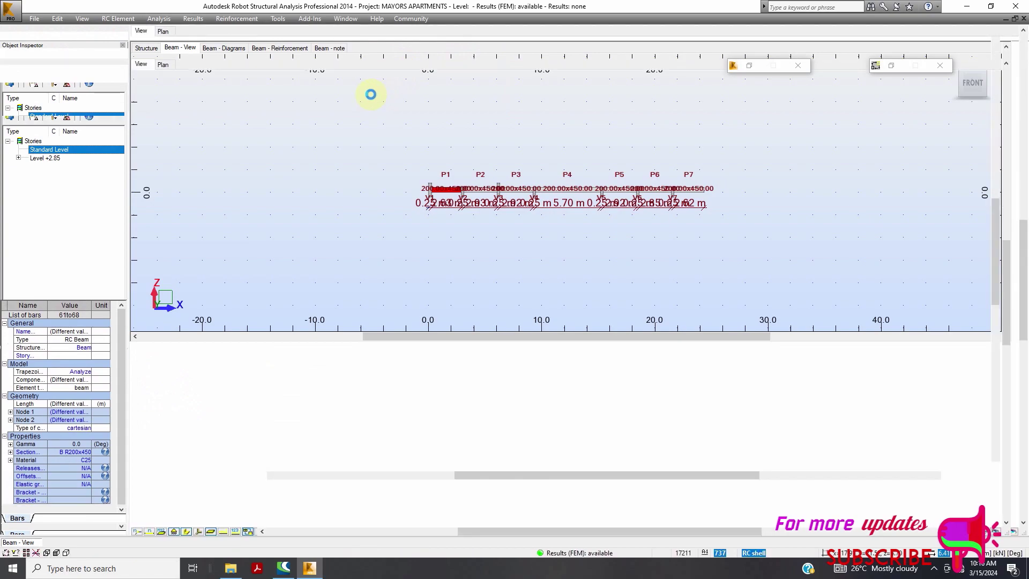
click(147, 48)
click(151, 18)
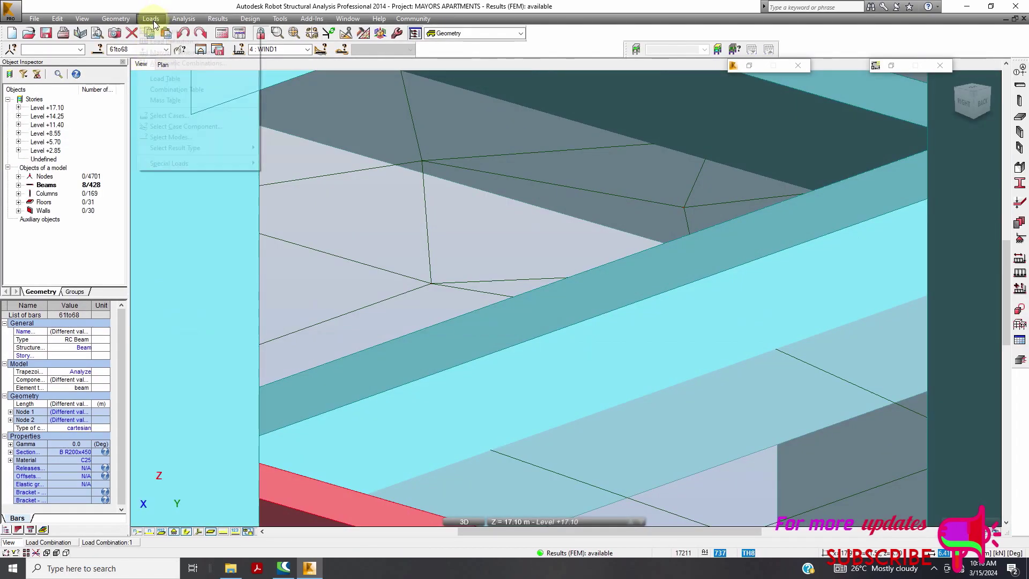
click(180, 68)
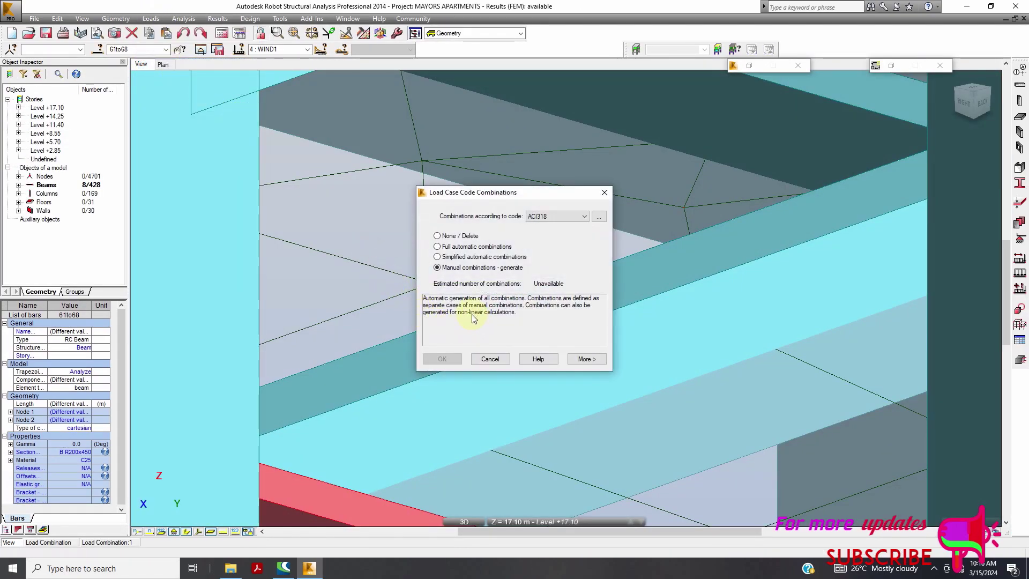
click(597, 359)
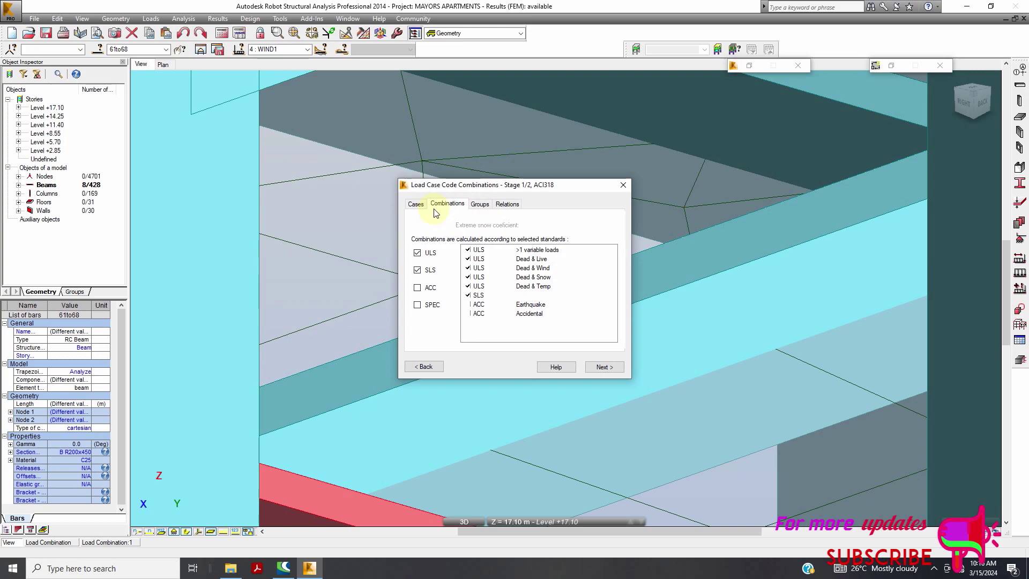
click(431, 367)
click(561, 217)
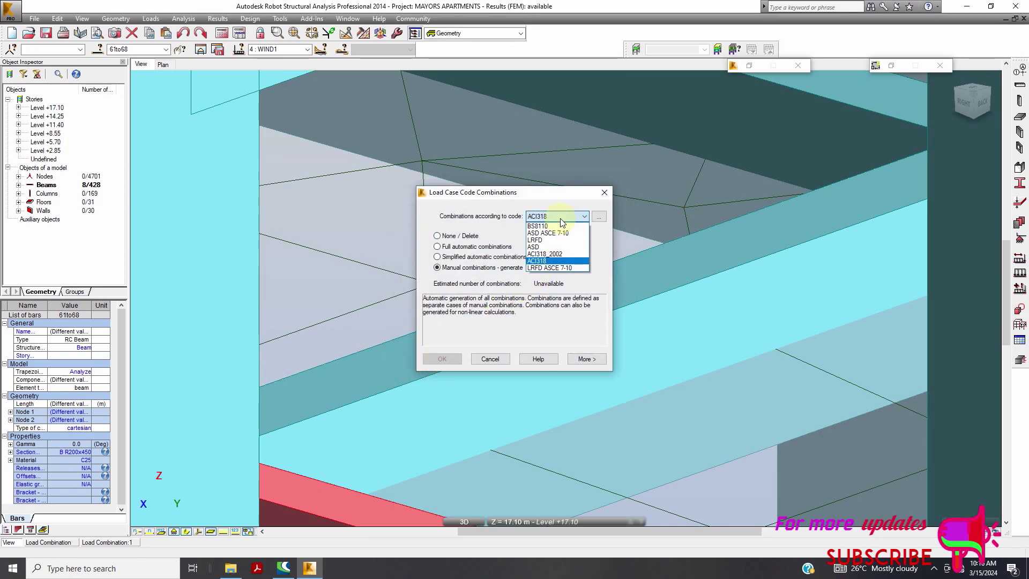
click(557, 223)
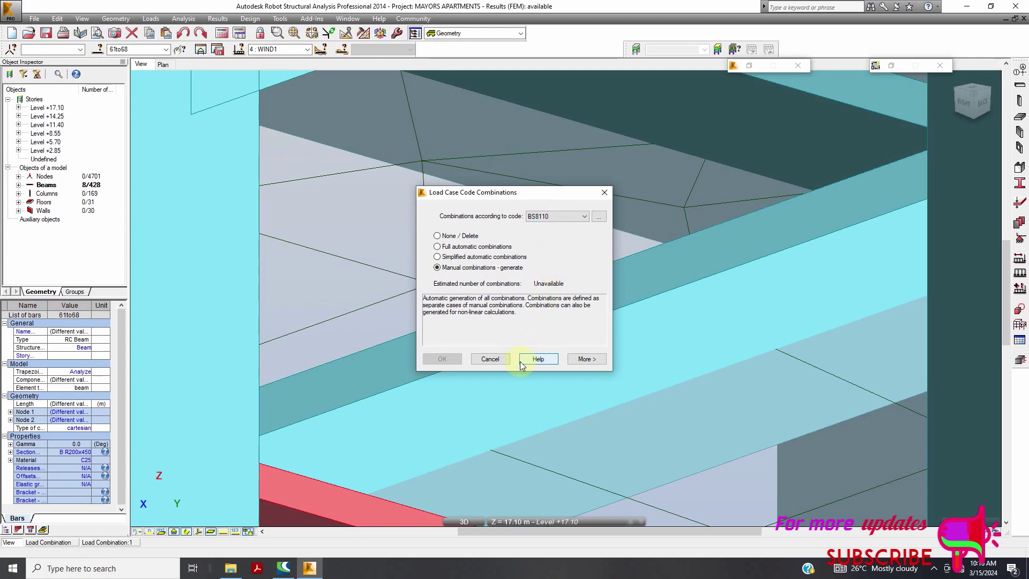
click(558, 220)
click(550, 246)
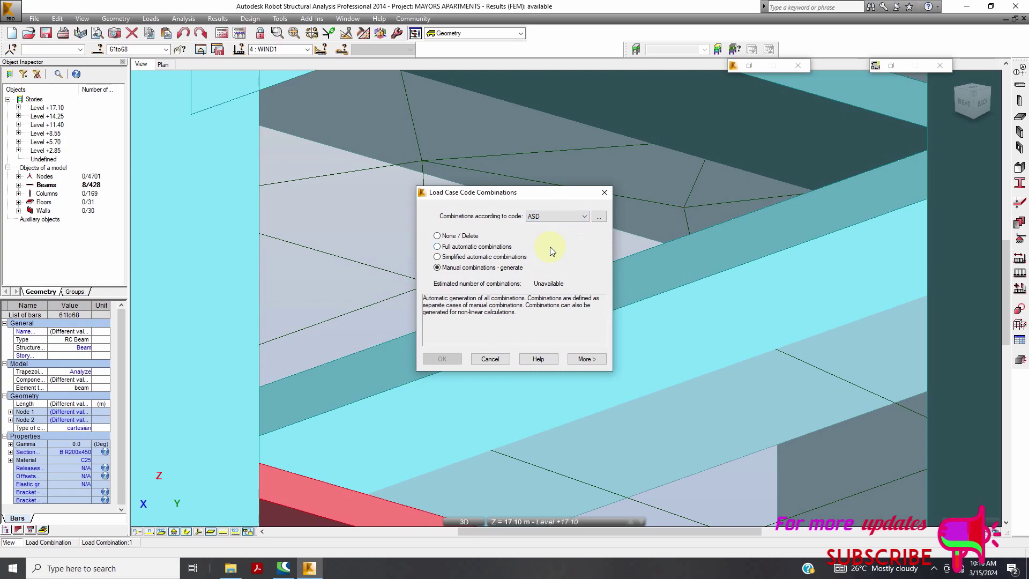
click(573, 218)
click(556, 262)
- Set the combination code to BS8110 with manual combinations generated, and accept removing the previously calculated code combinations
click(575, 216)
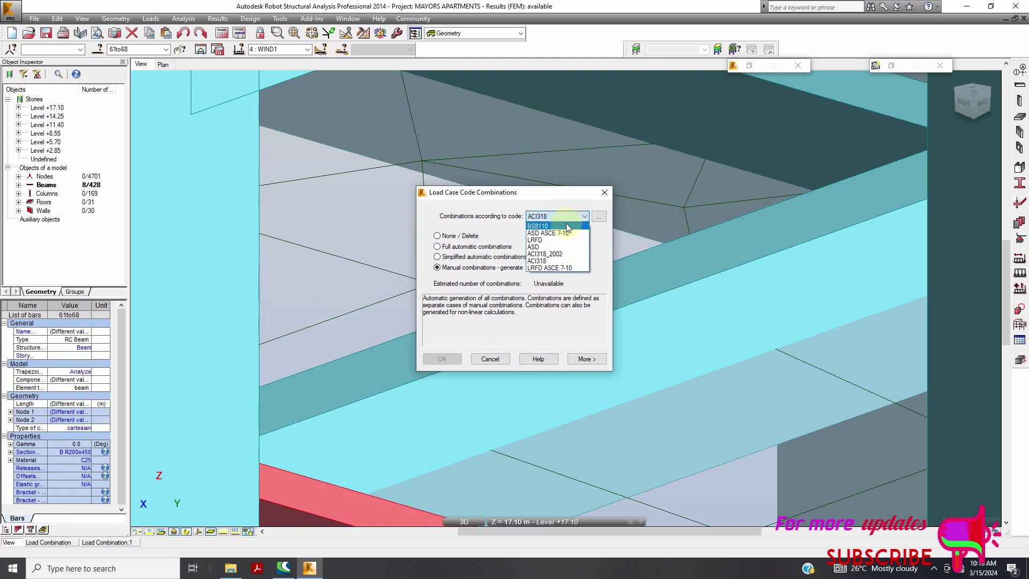
click(567, 227)
click(601, 363)
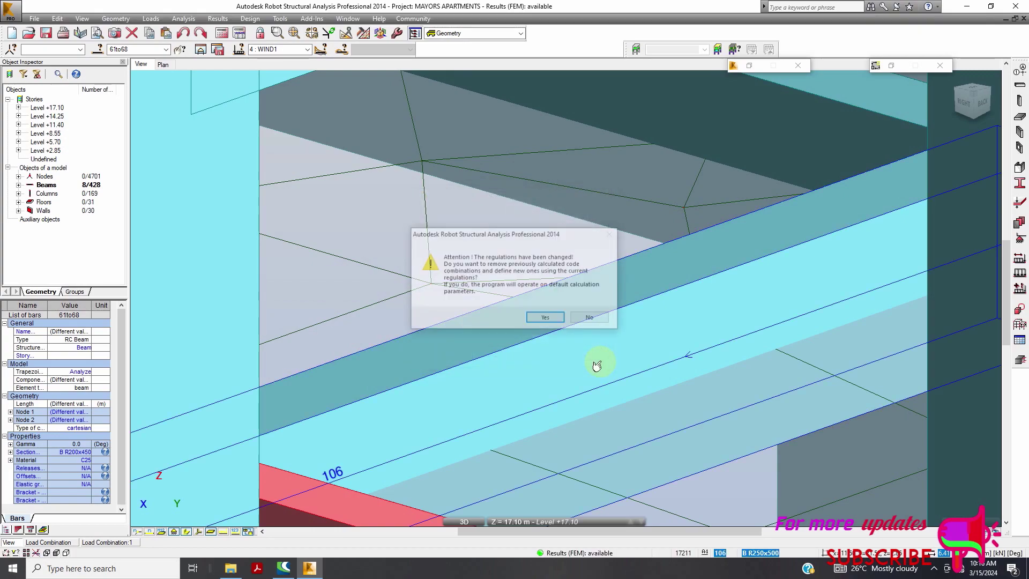
click(546, 318)
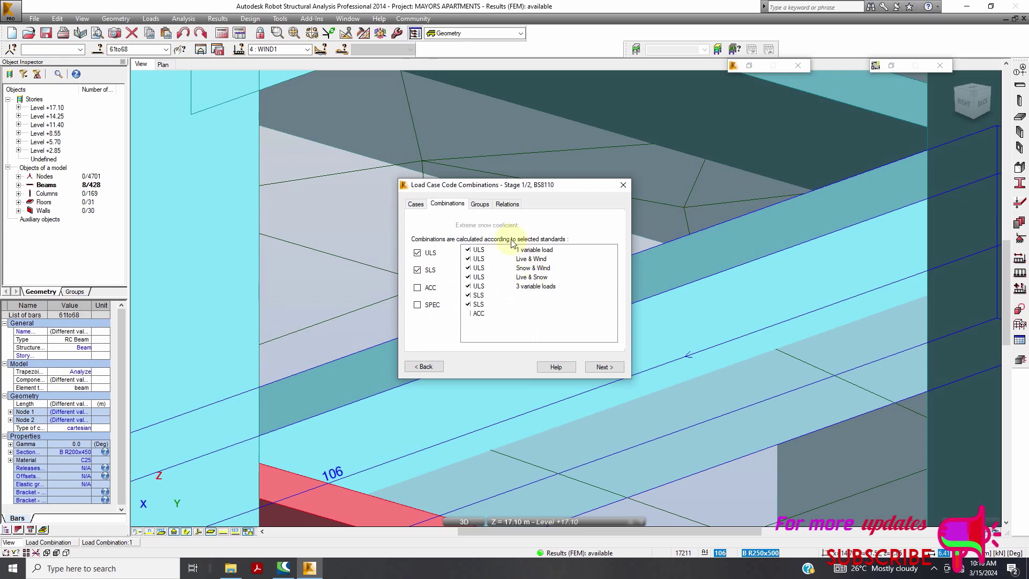
- Check the groups and relations set for the BS8110 combinations and proceed to the list of combinations to generate
click(479, 205)
click(506, 205)
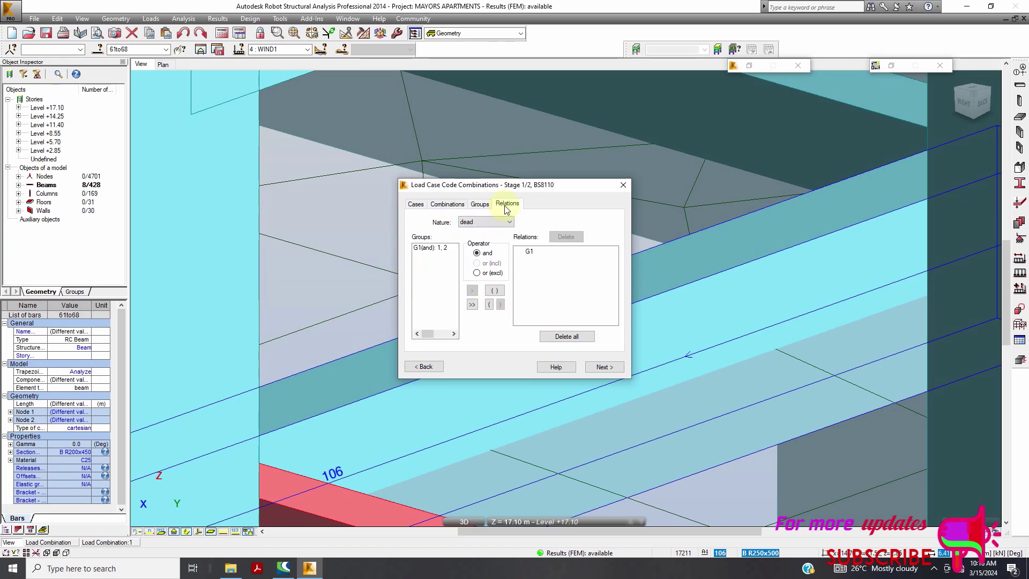
click(487, 208)
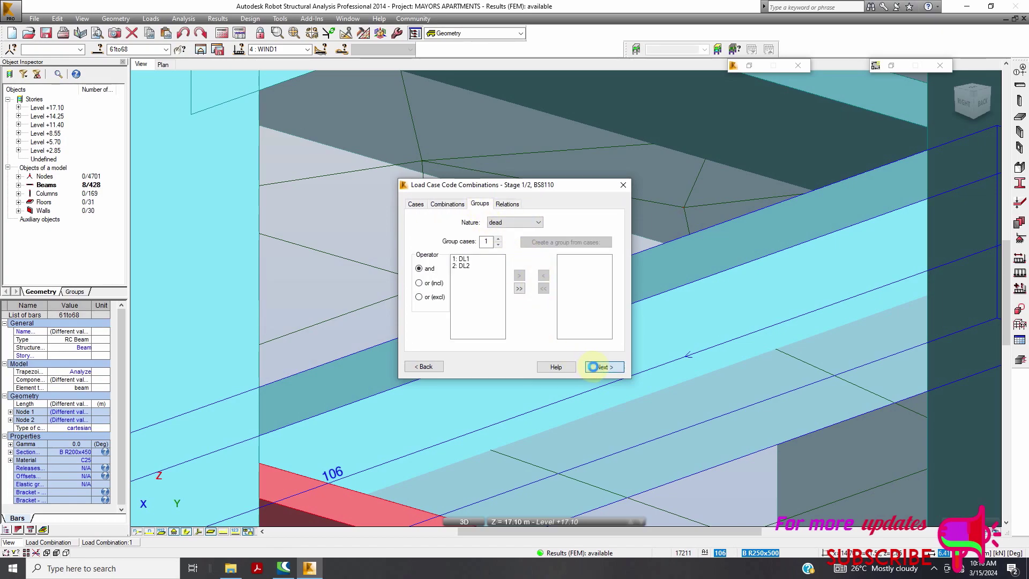
click(590, 369)
- Include combinations ULS/1 to ULS/5 in the list of load combinations to generate
click(408, 239)
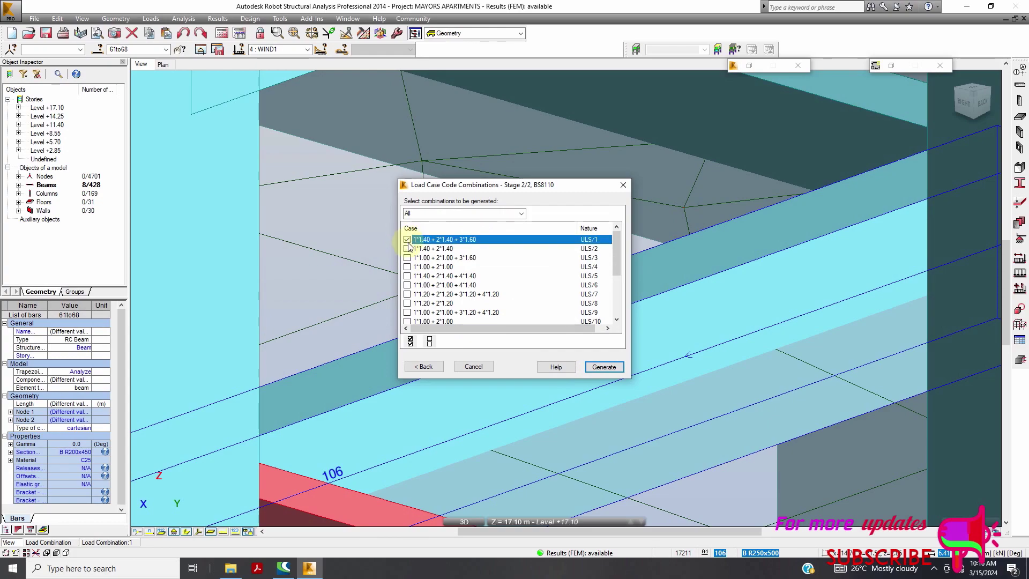
click(407, 249)
click(407, 258)
click(409, 267)
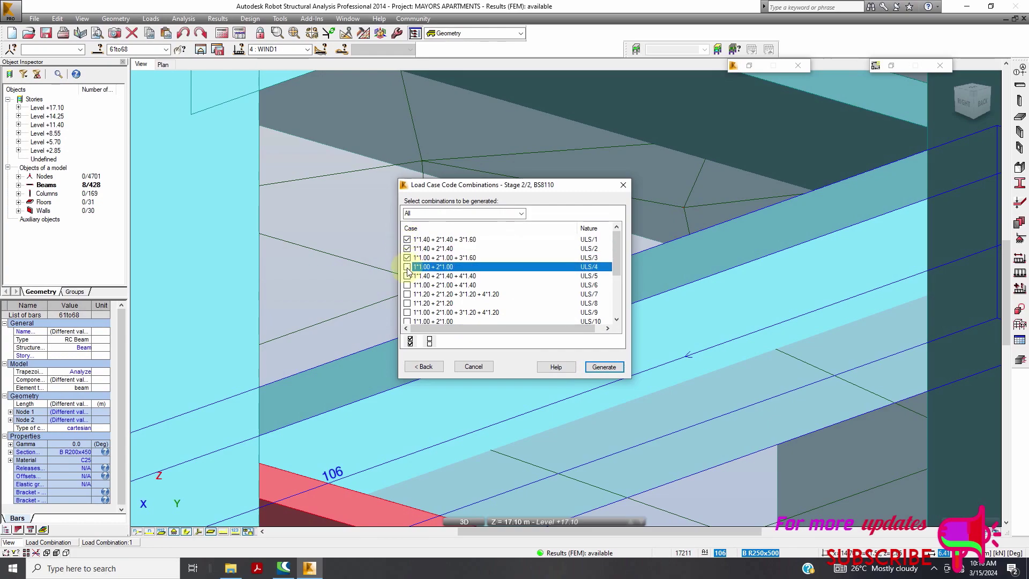
click(408, 276)
click(407, 267)
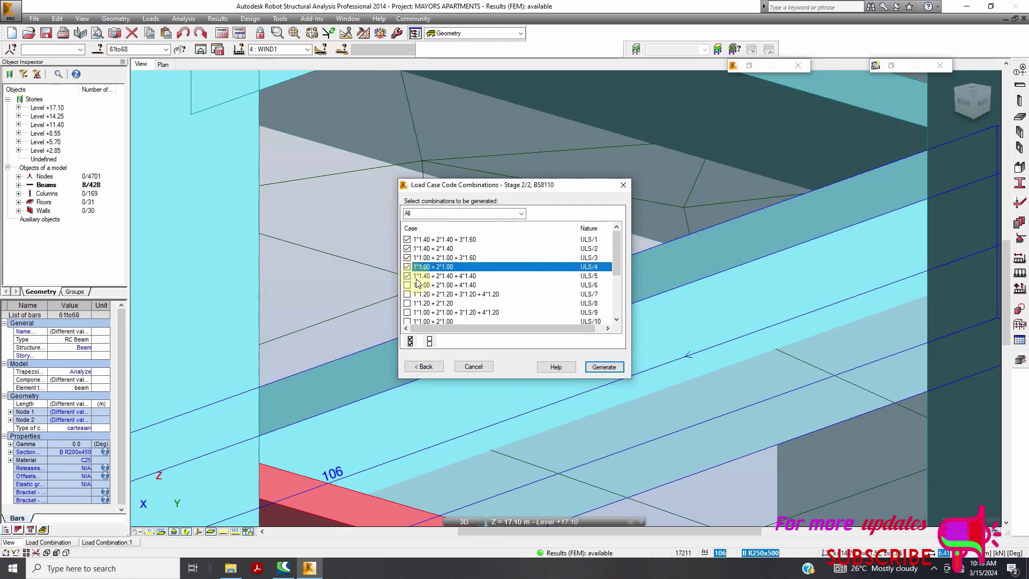
- Include combinations ULS/6 to ULS/10, SLS/1 and SLS/2, and generate the selected combinations
scroll(418, 283, down, 1)
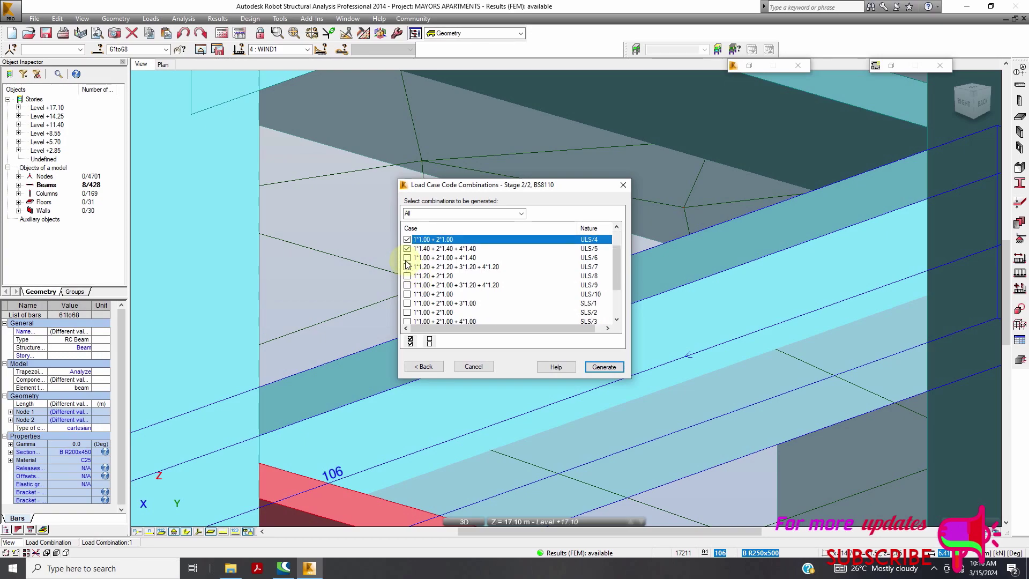
click(407, 258)
click(407, 267)
click(408, 276)
click(407, 285)
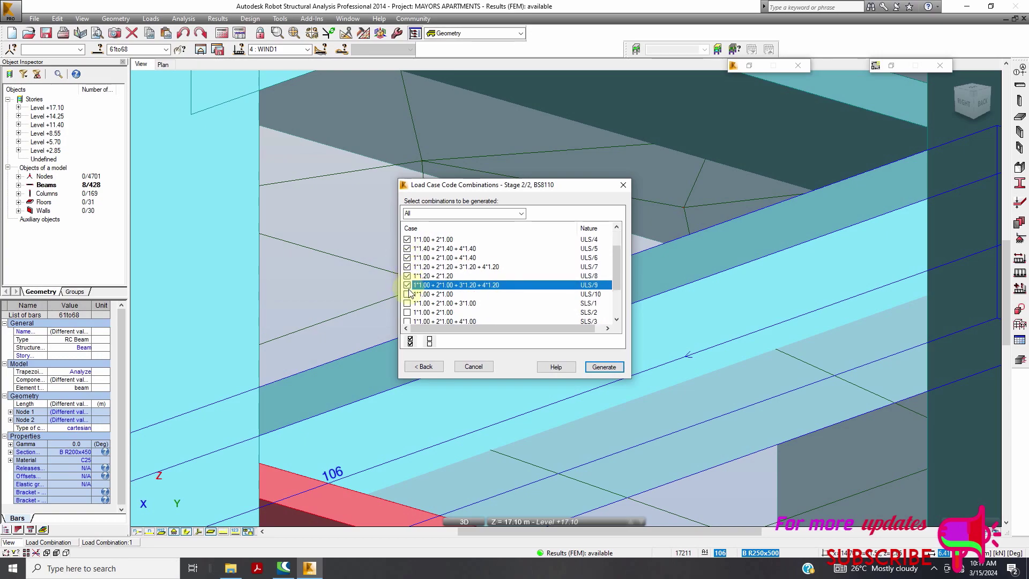
click(410, 294)
click(407, 294)
click(407, 303)
click(407, 313)
click(601, 369)
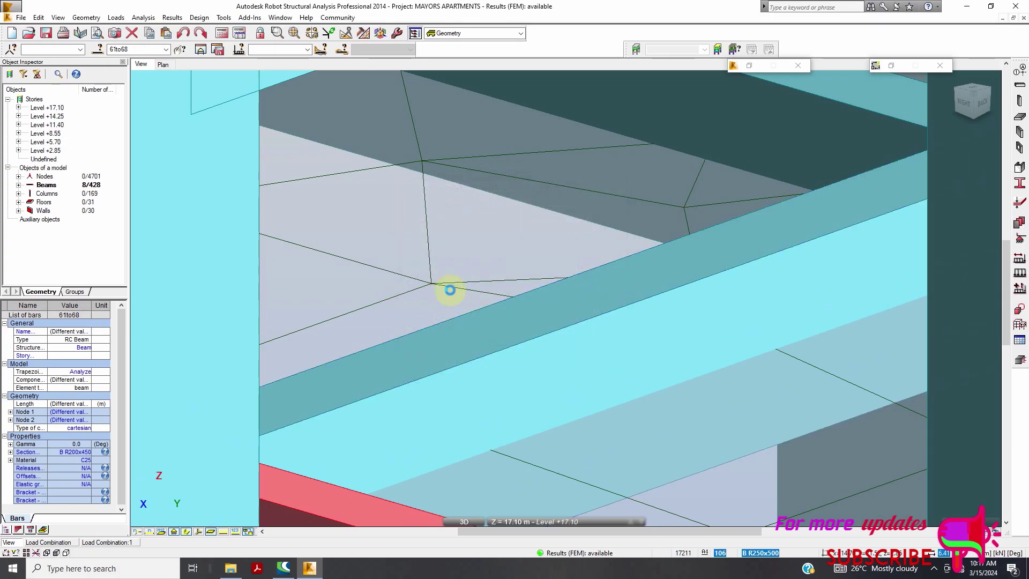
- Recalculate the structure, continuing past the isolated nodes and instability warnings
click(220, 35)
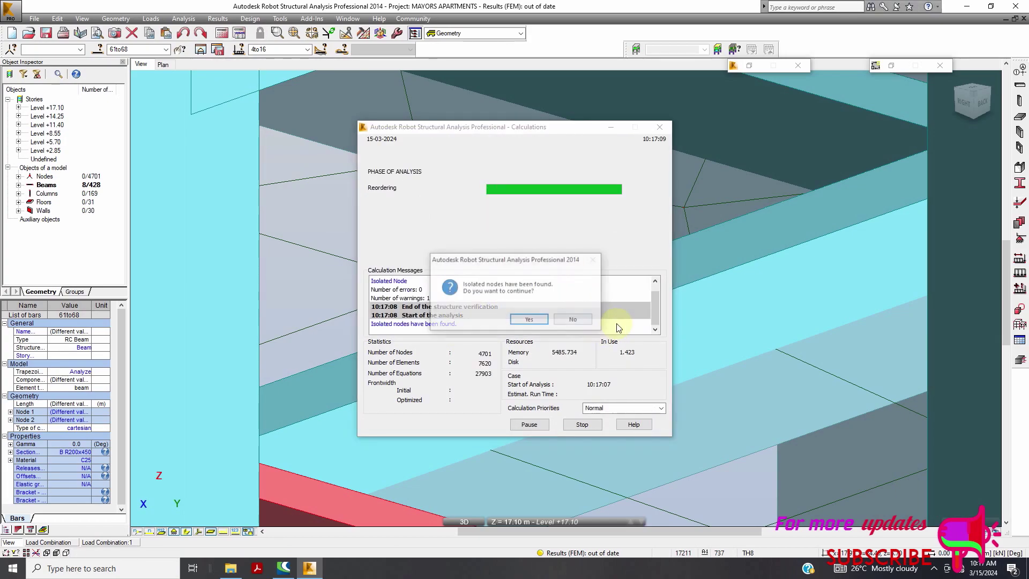
click(531, 321)
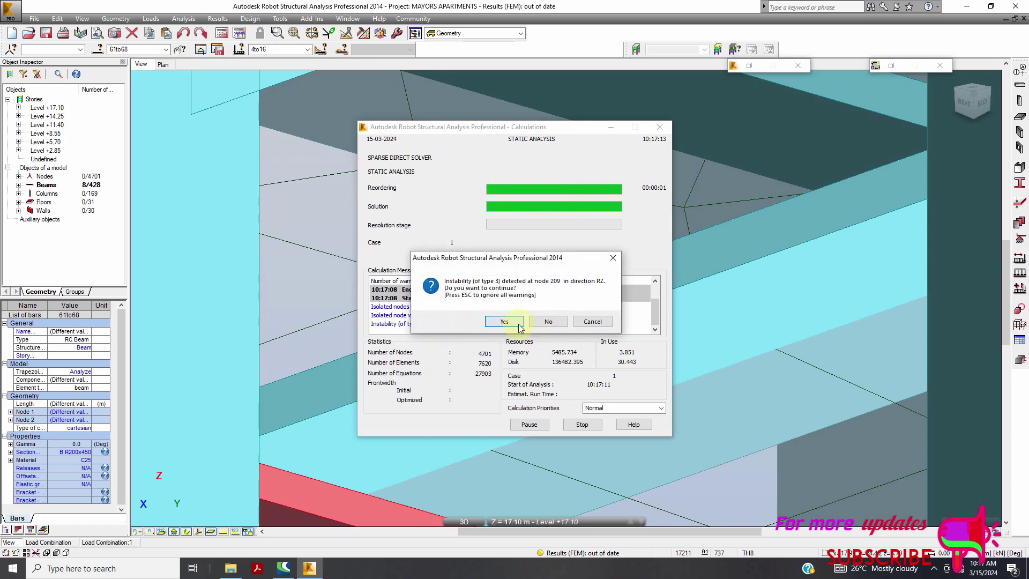
click(529, 321)
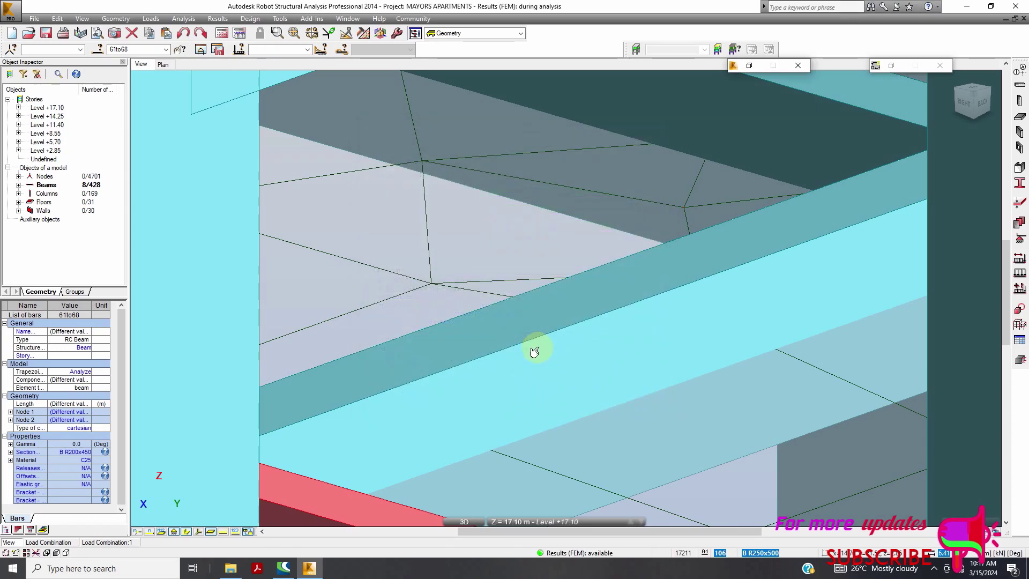
- Transfer the selected beams 61to68 to the provided RC beam reinforcement design using manual combinations, grouped according to story
scroll(557, 289, up, 2)
scroll(557, 290, down, 5)
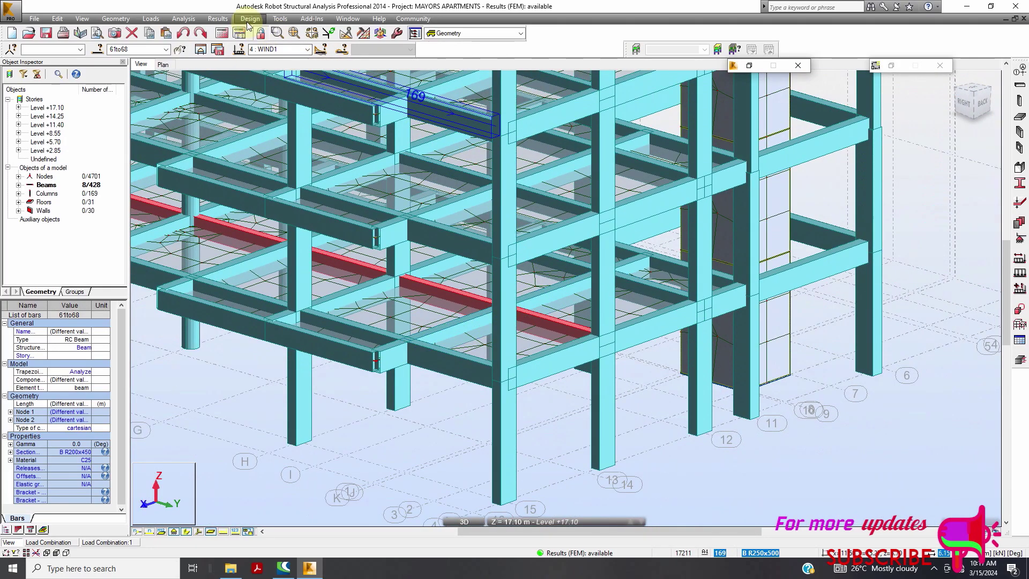
click(250, 18)
click(300, 137)
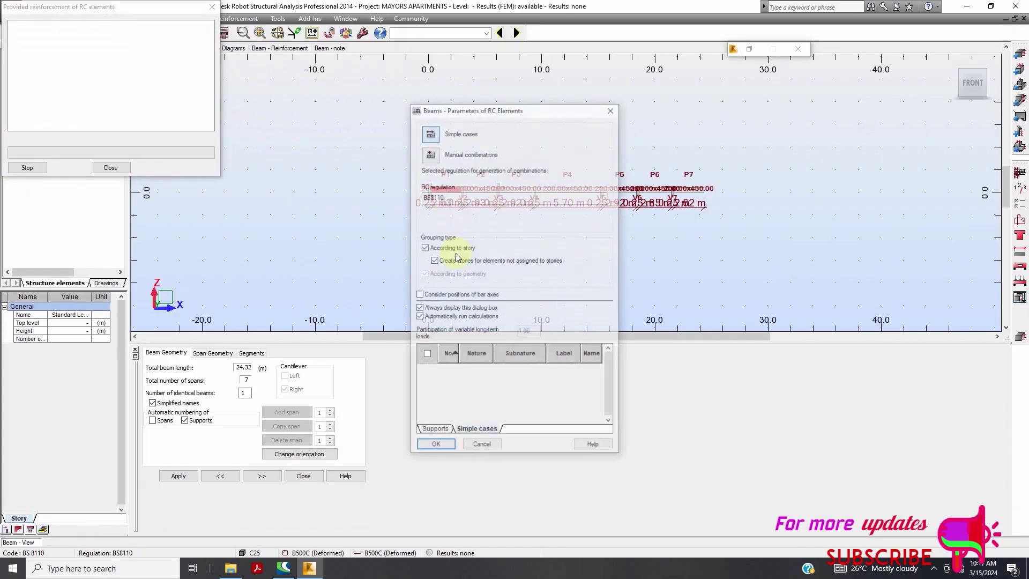
click(430, 154)
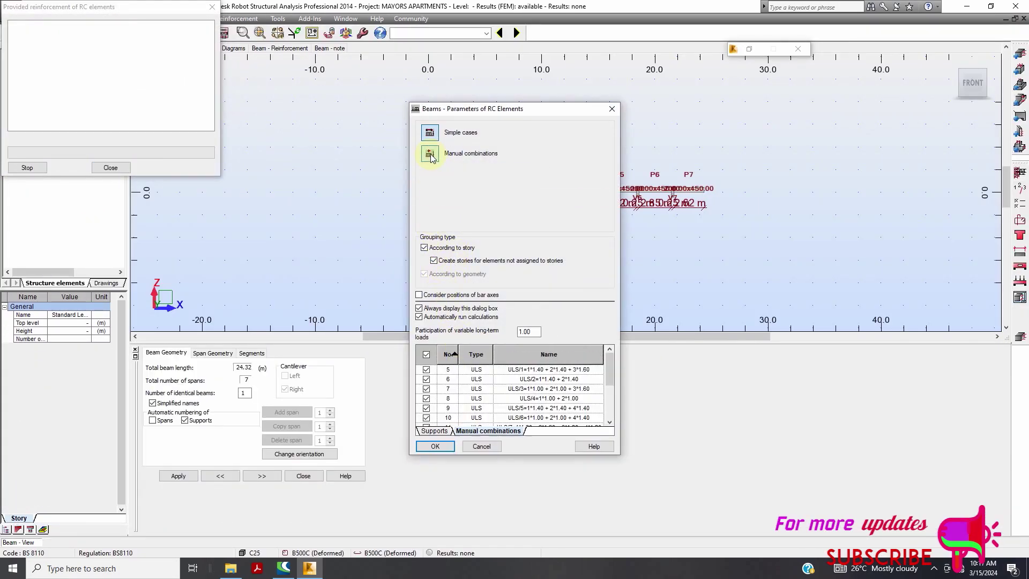
click(435, 446)
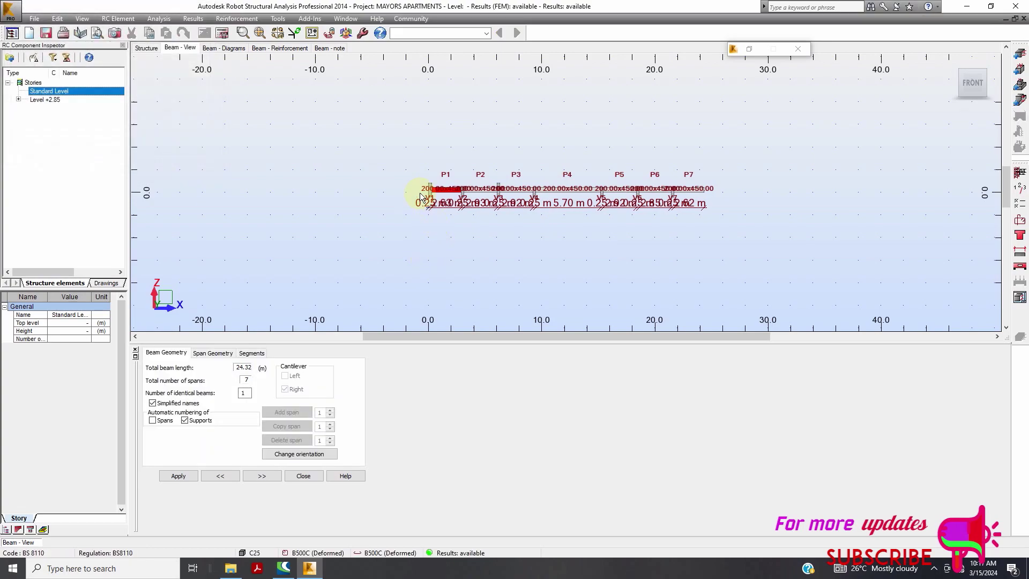
- Run the beam reinforcement calculation and examine the calculation note and the 3D reinforcement layout
click(223, 34)
click(562, 333)
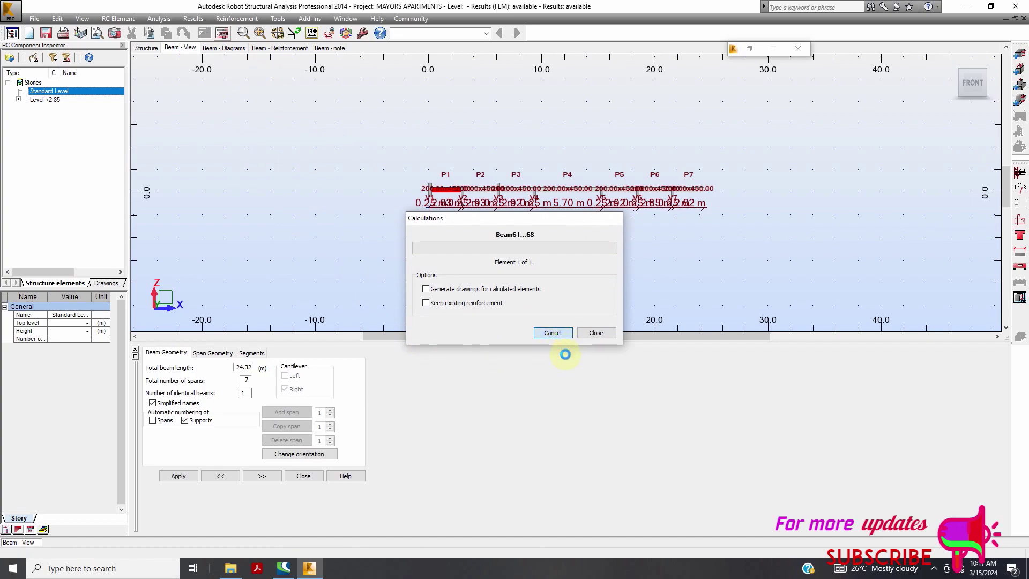
click(330, 48)
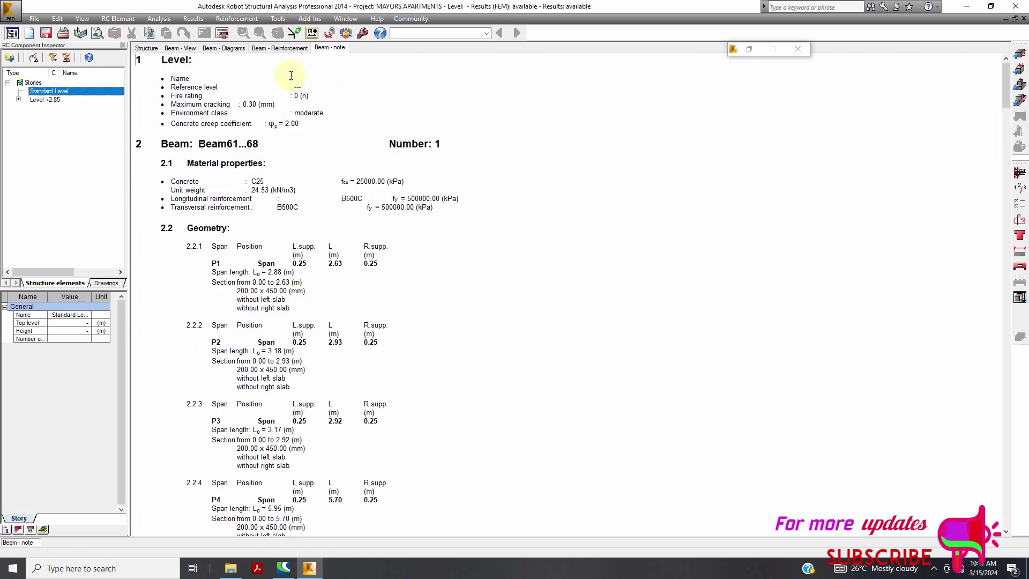
click(284, 47)
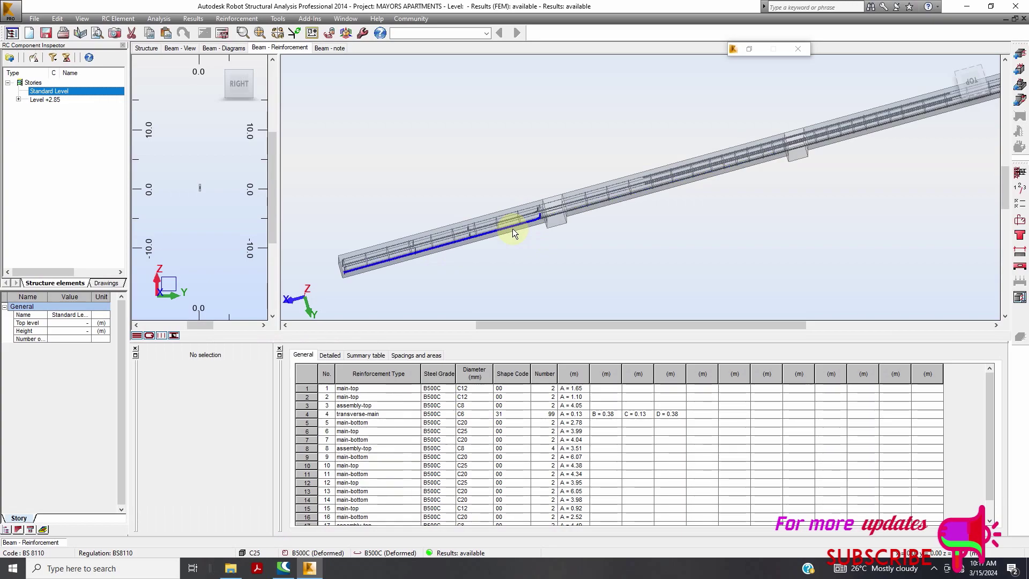
scroll(509, 226, up, 5)
scroll(504, 226, down, 5)
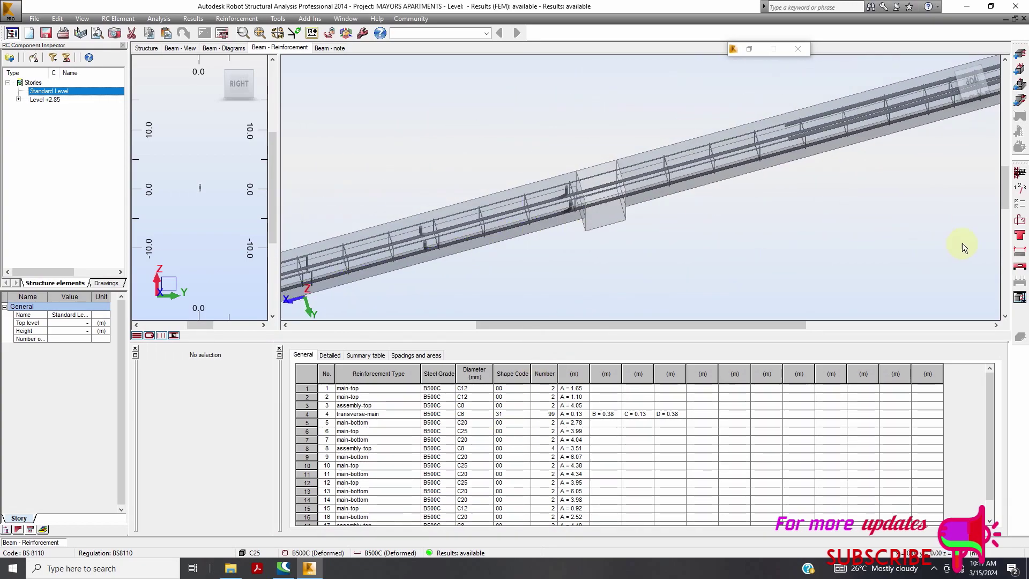
- Load the saved calculation options "new" and set the longitudinal and transversal reinforcement steel grades to B500A
click(1020, 204)
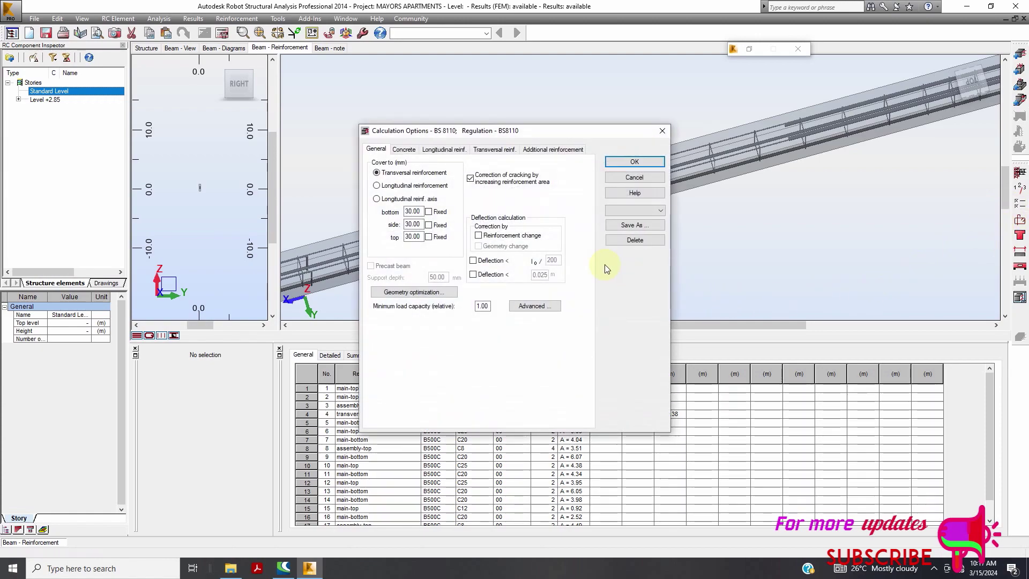
click(635, 210)
click(629, 219)
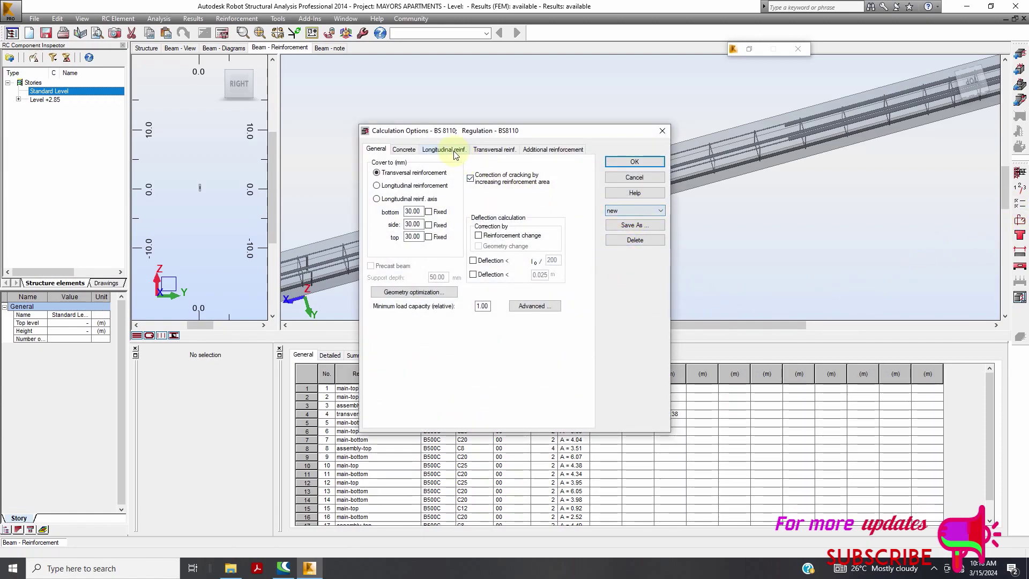
click(445, 149)
click(450, 196)
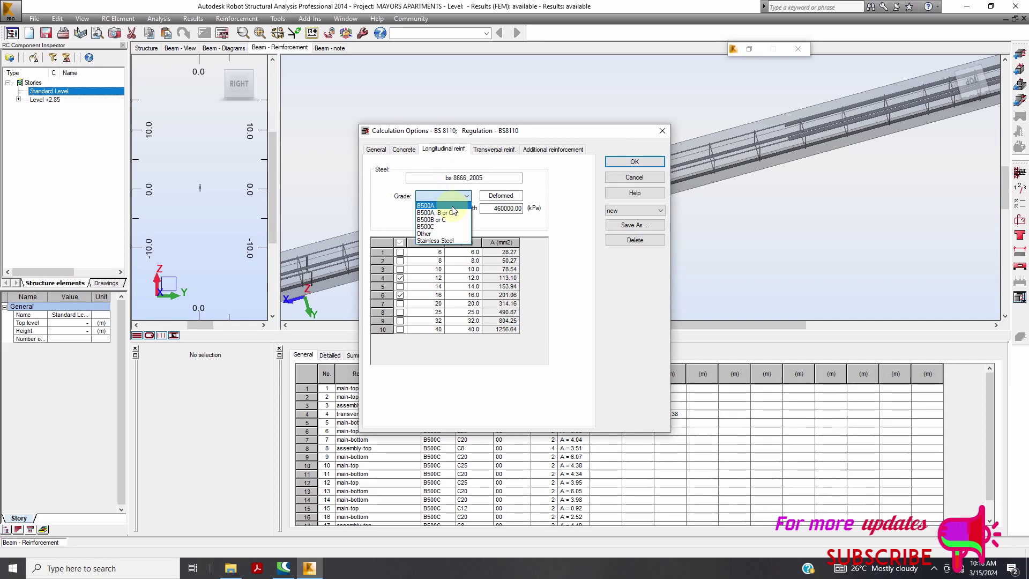
click(452, 209)
click(494, 149)
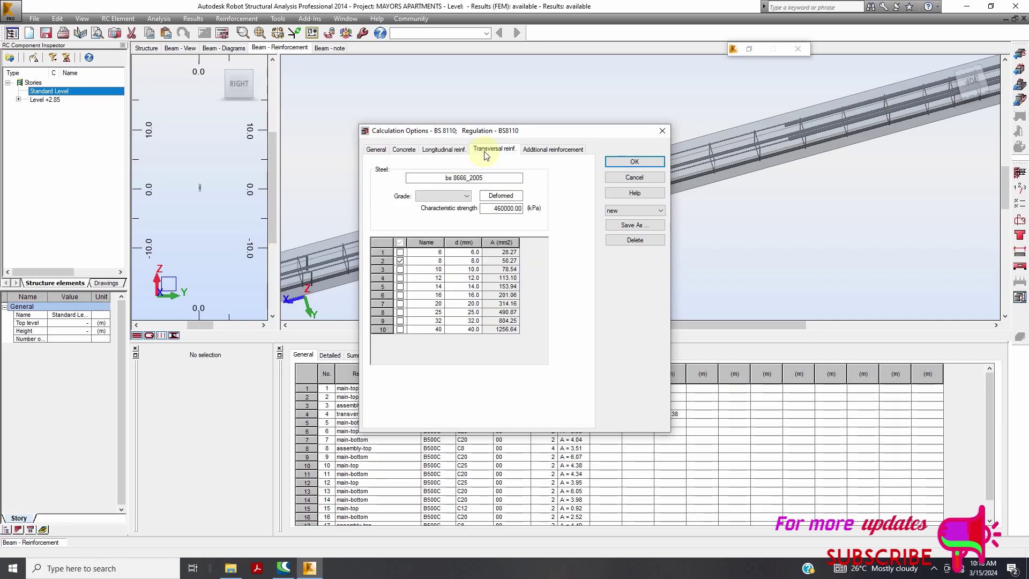
click(465, 196)
click(455, 206)
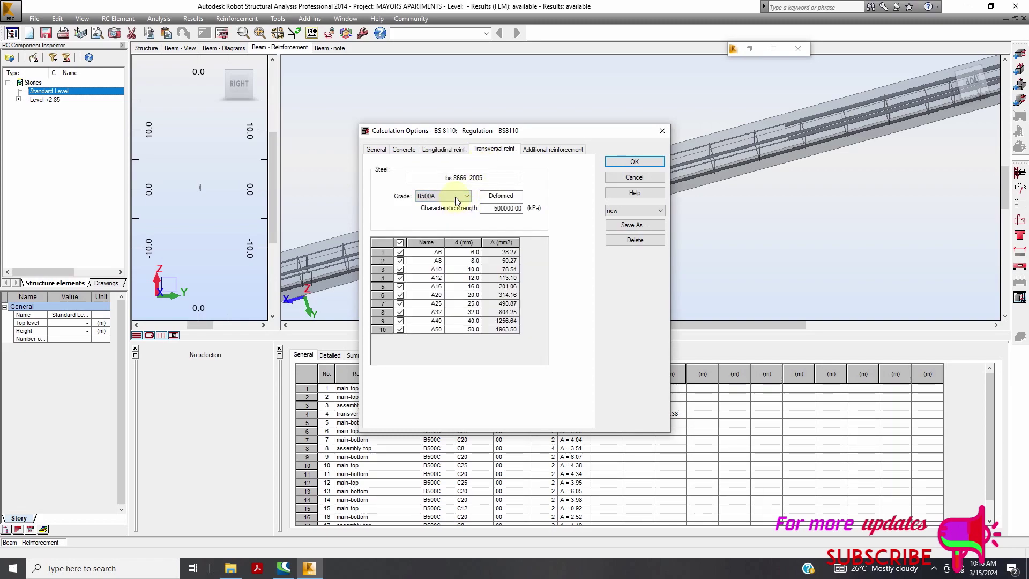
- Set the beam's concrete class to C25 in the calculation options
click(404, 149)
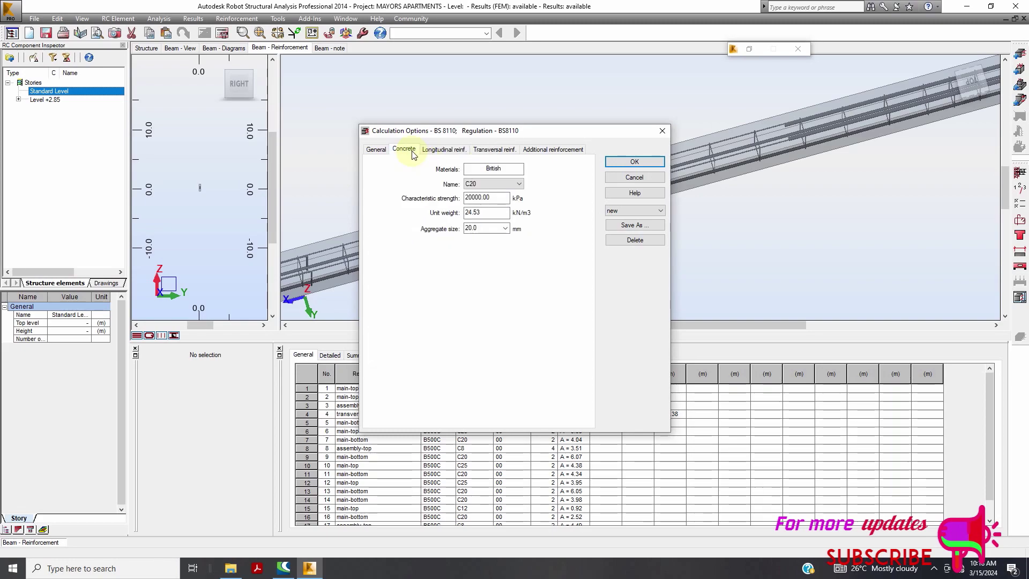
click(490, 184)
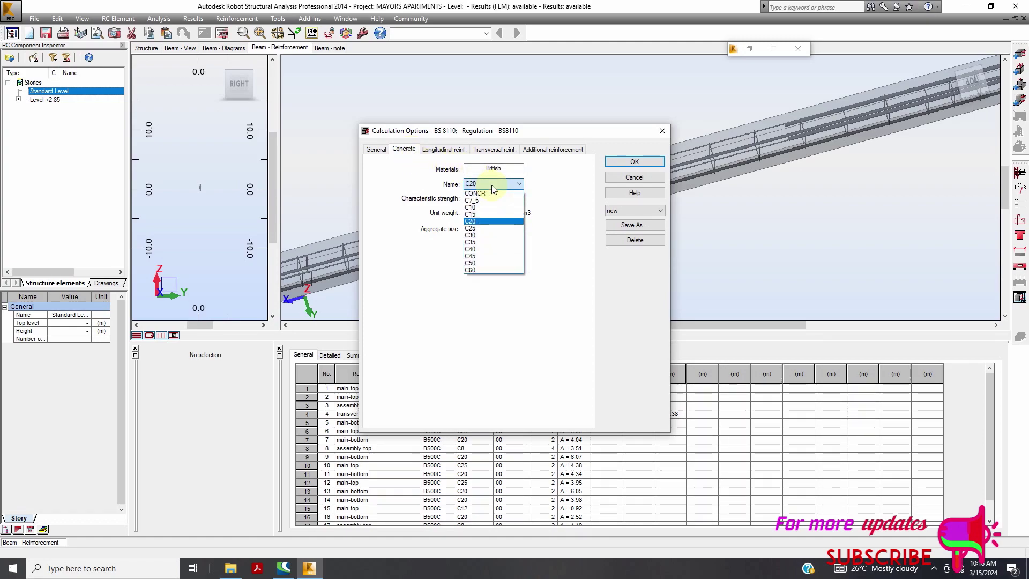
click(485, 228)
- Check the additional reinforcement, geometry optimization and advanced options, and accept the beam calculation options
click(547, 151)
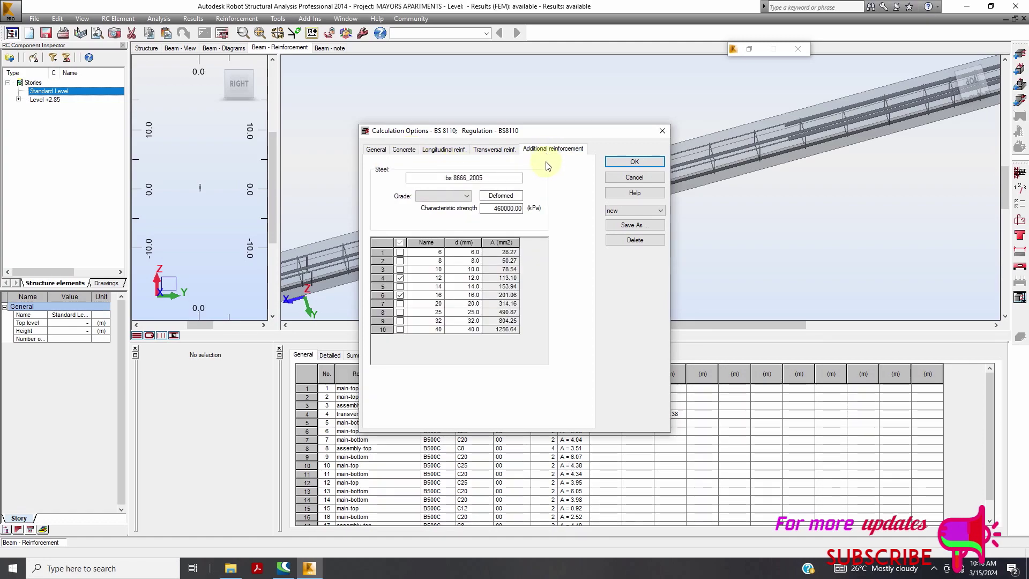
click(378, 150)
click(413, 291)
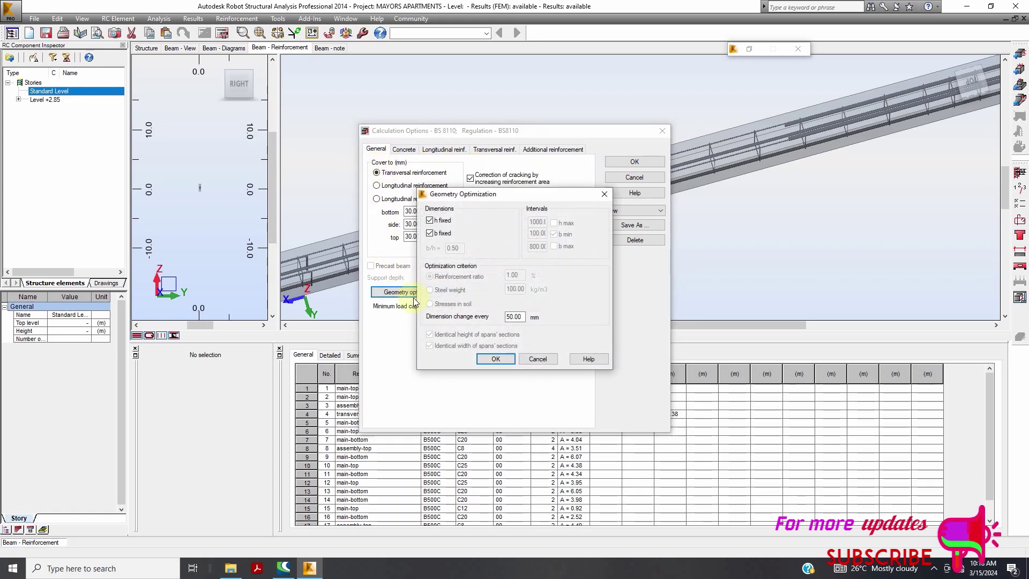
click(495, 359)
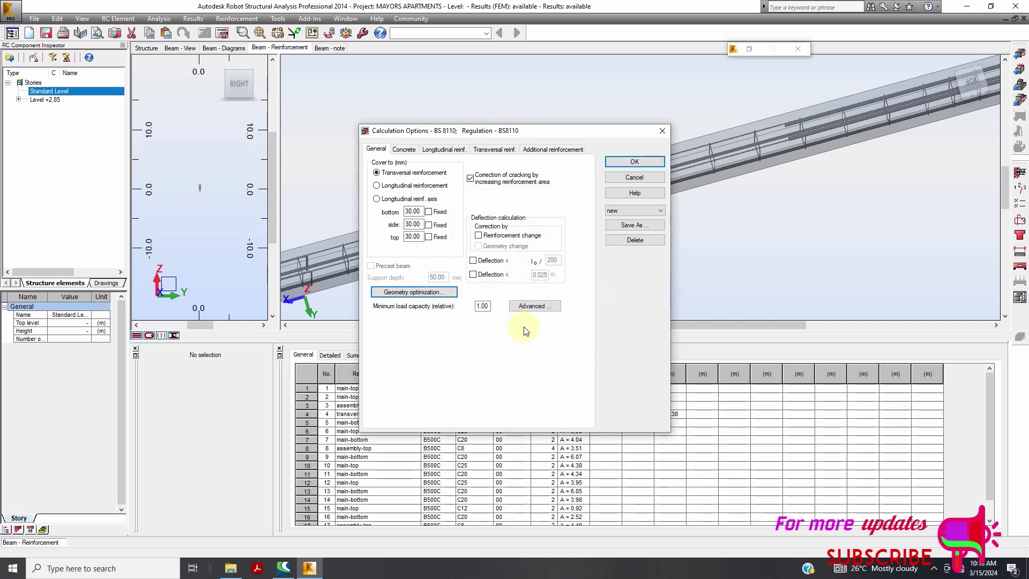
click(537, 311)
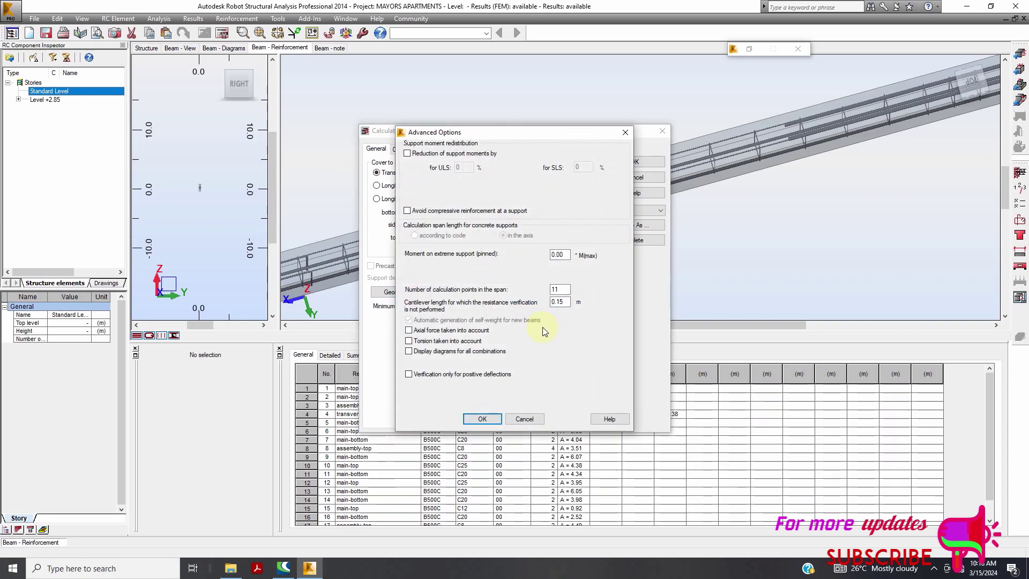
click(486, 417)
click(646, 162)
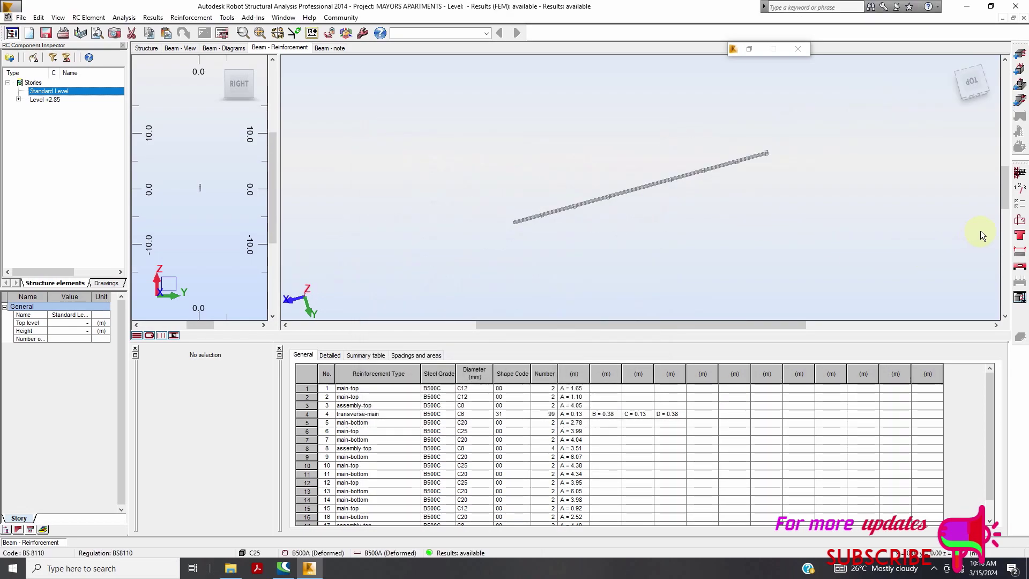
- Apply the saved reinforcement pattern Cage_mf to the beam
click(1020, 219)
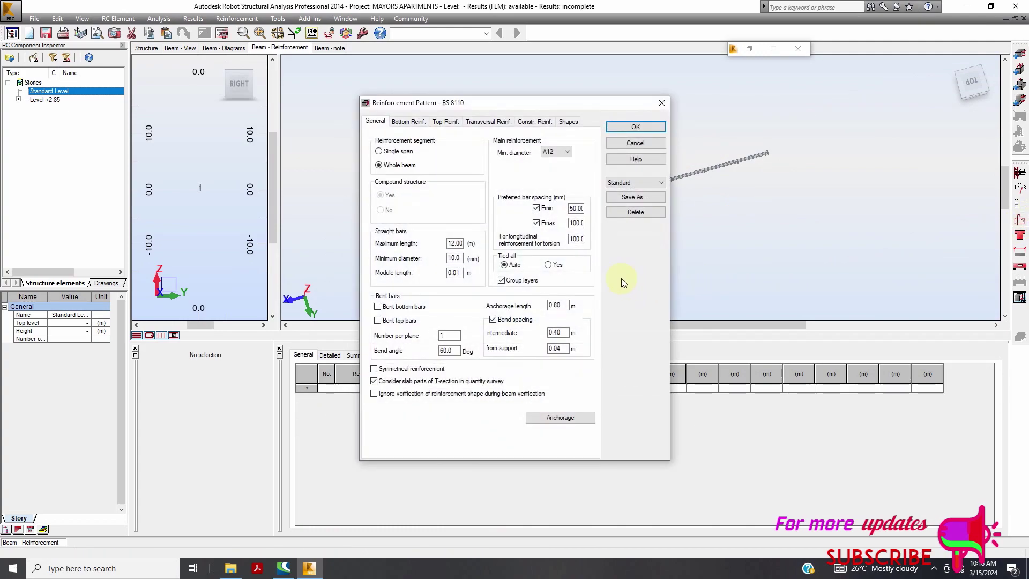
click(656, 183)
click(634, 199)
click(646, 131)
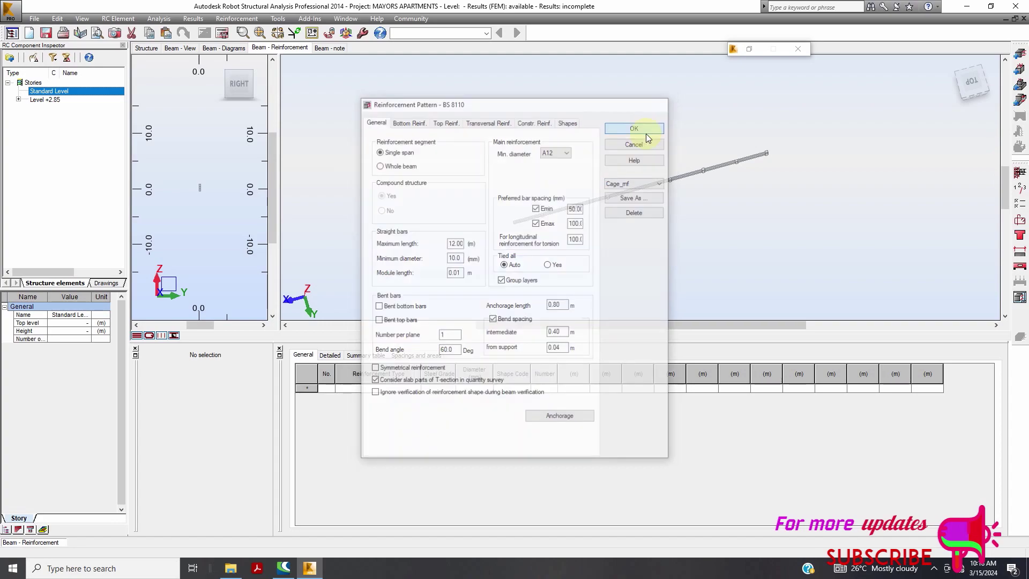
- Set the story's fire resistance time to 3/2 h and its exposure to 50%, and accept the story parameters
click(1023, 187)
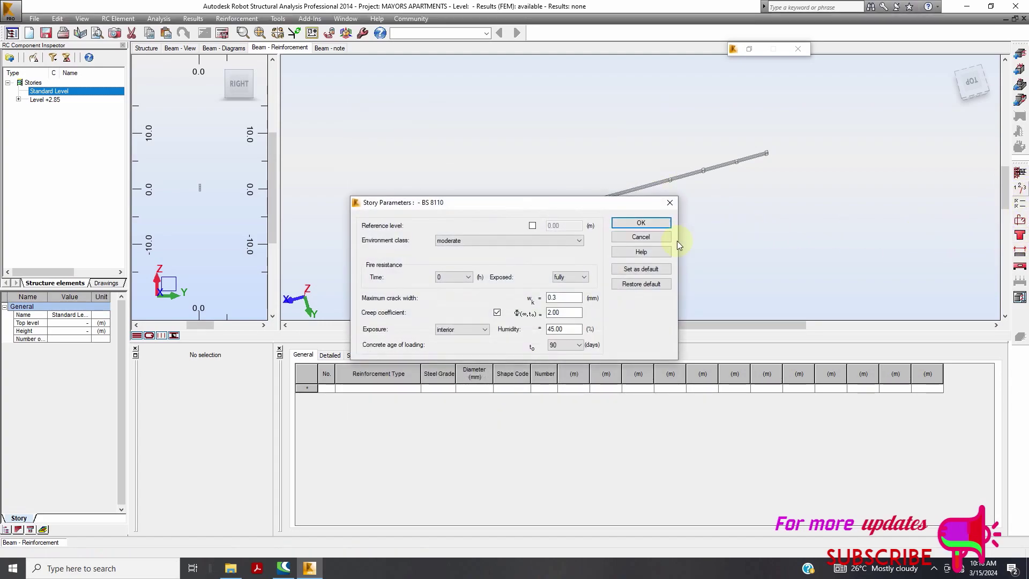
click(466, 281)
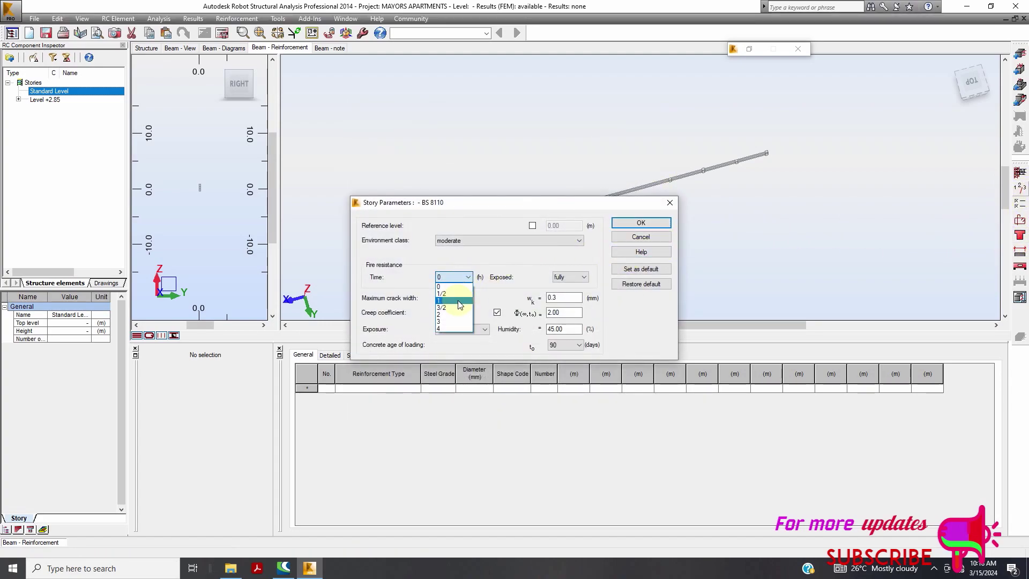
click(459, 309)
click(554, 279)
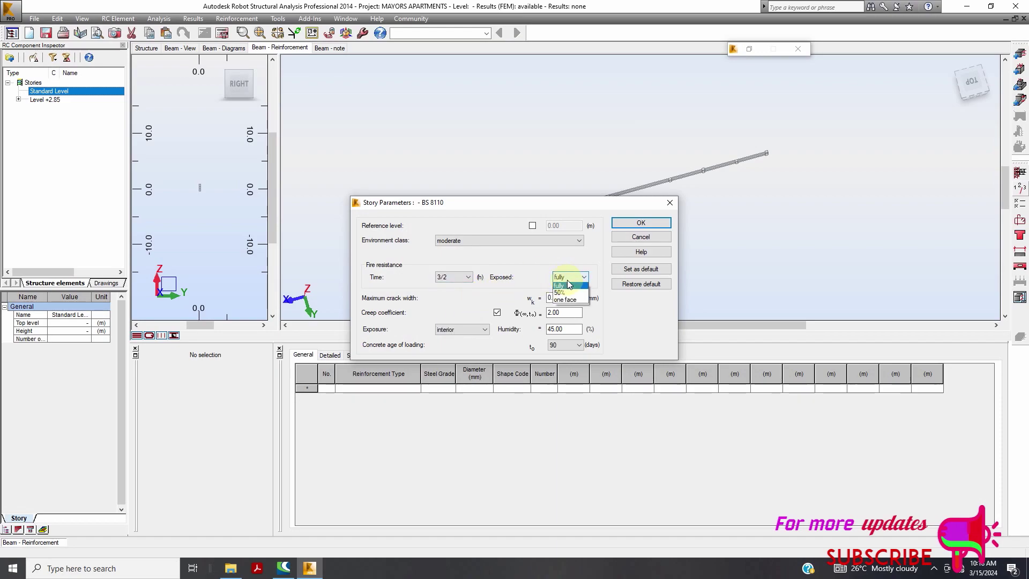
click(565, 292)
click(659, 225)
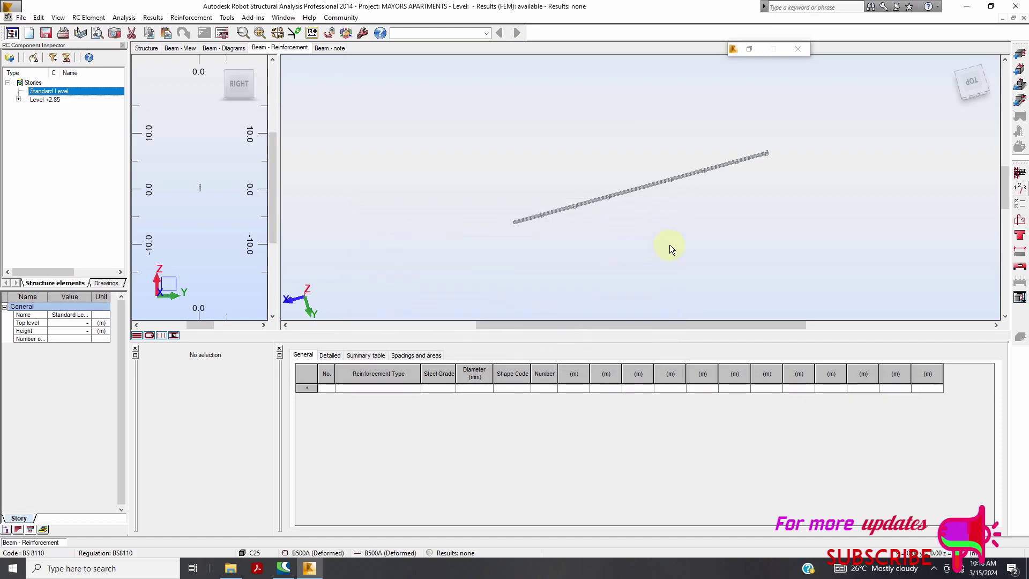
- Run the beam reinforcement calculation with the revised options and dismiss the calculation errors list
click(222, 33)
click(547, 340)
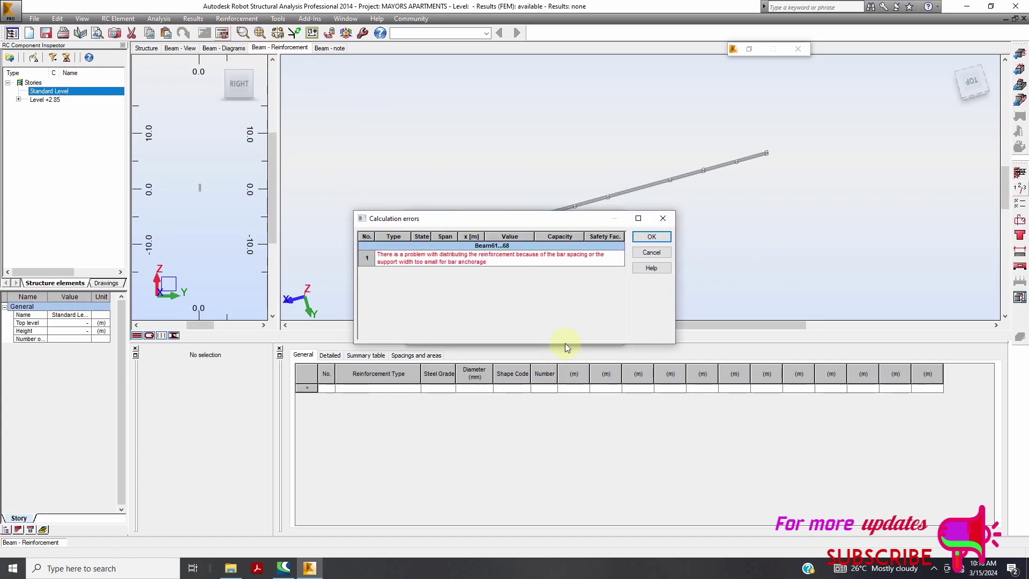
click(652, 236)
- Reopen the story parameters for the beam
click(1019, 205)
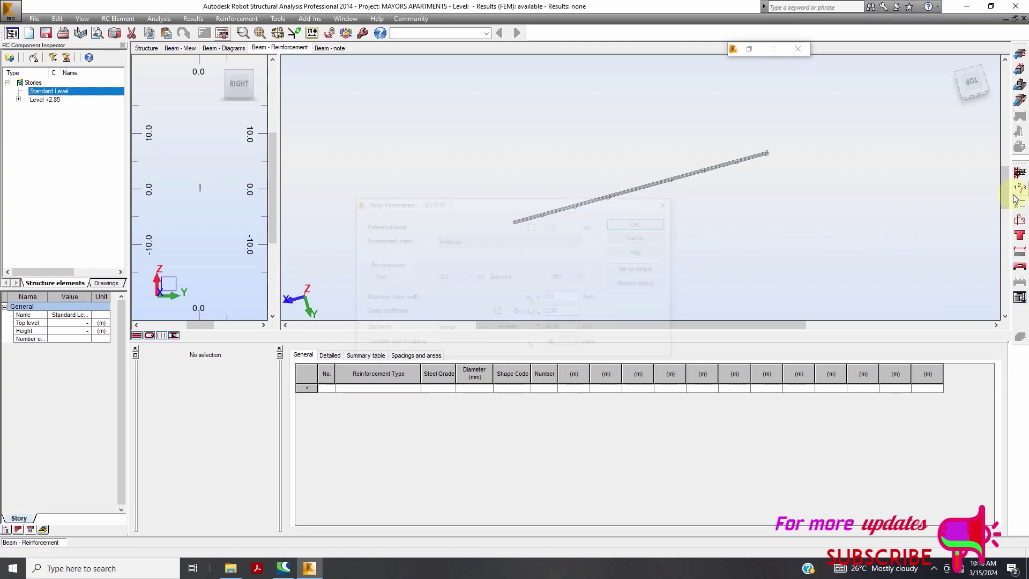